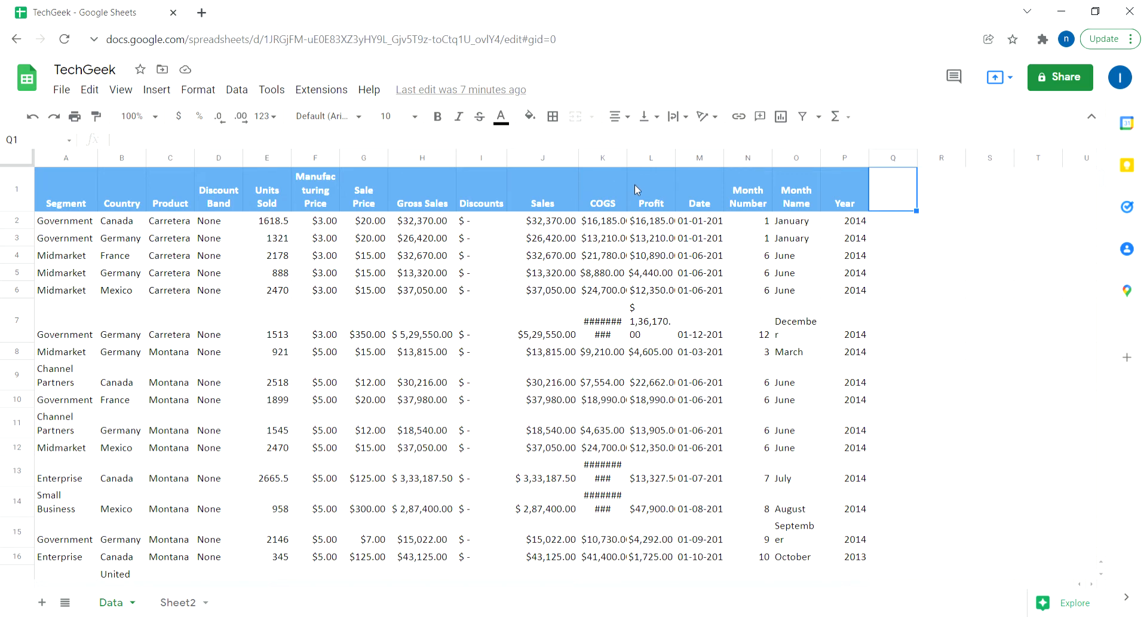
Review the dataset's columns from Segment through Manufacturing Price, comparing the headers with the first records
{"action": "left_click", "coordinate": [100, 227]}
{"action": "key", "text": "Right"}
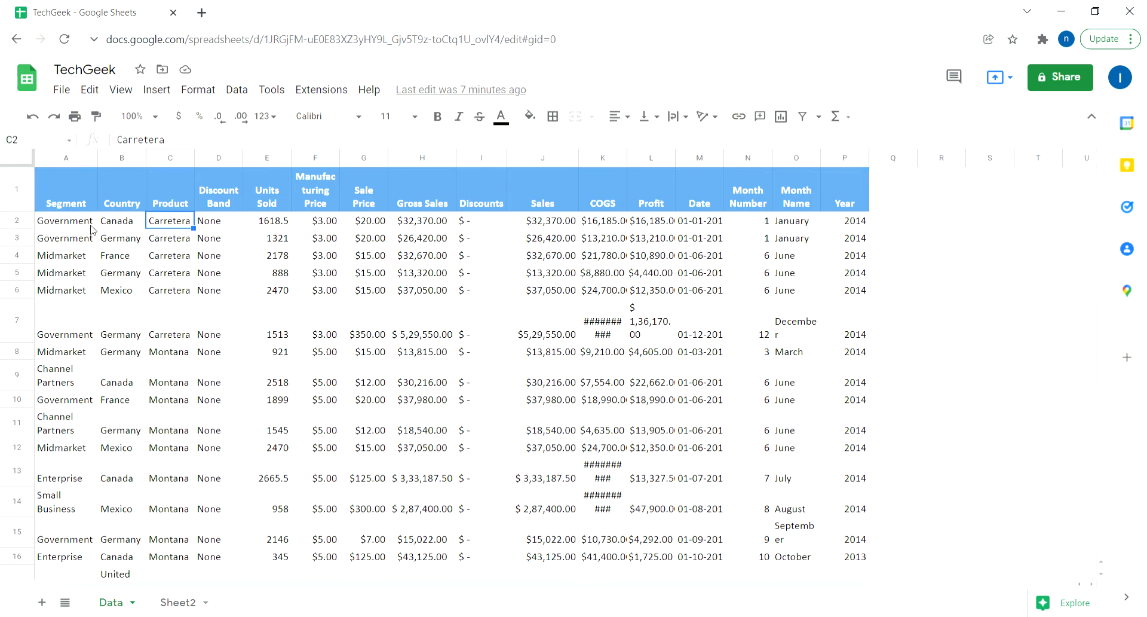
{"action": "key", "text": "Left"}
{"action": "key", "text": "Left"}
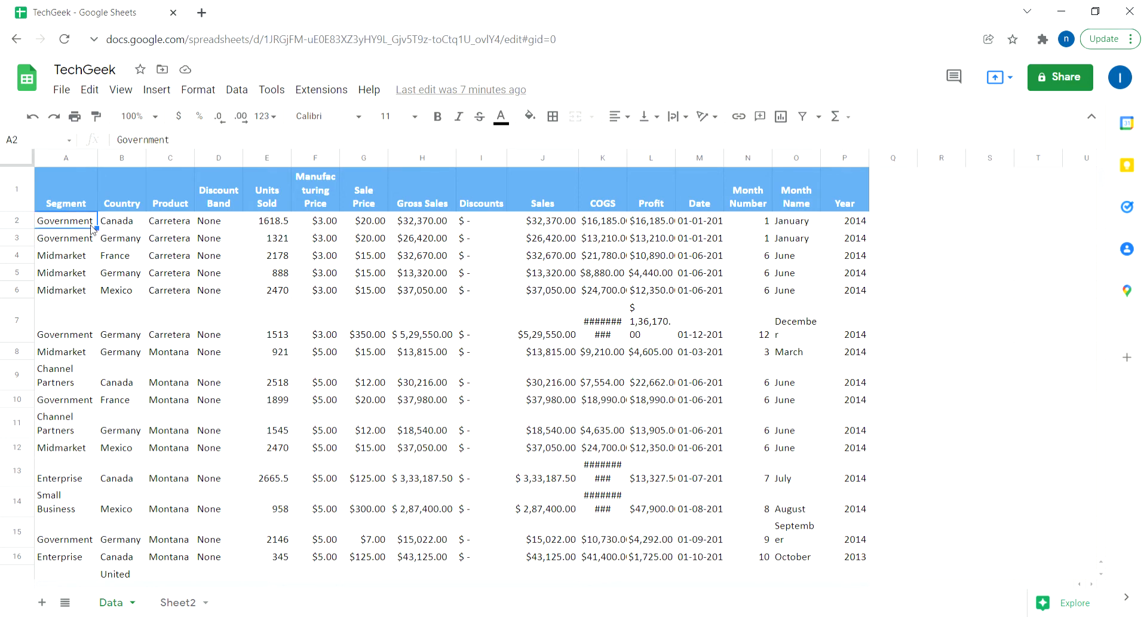
{"action": "key", "text": "Right"}
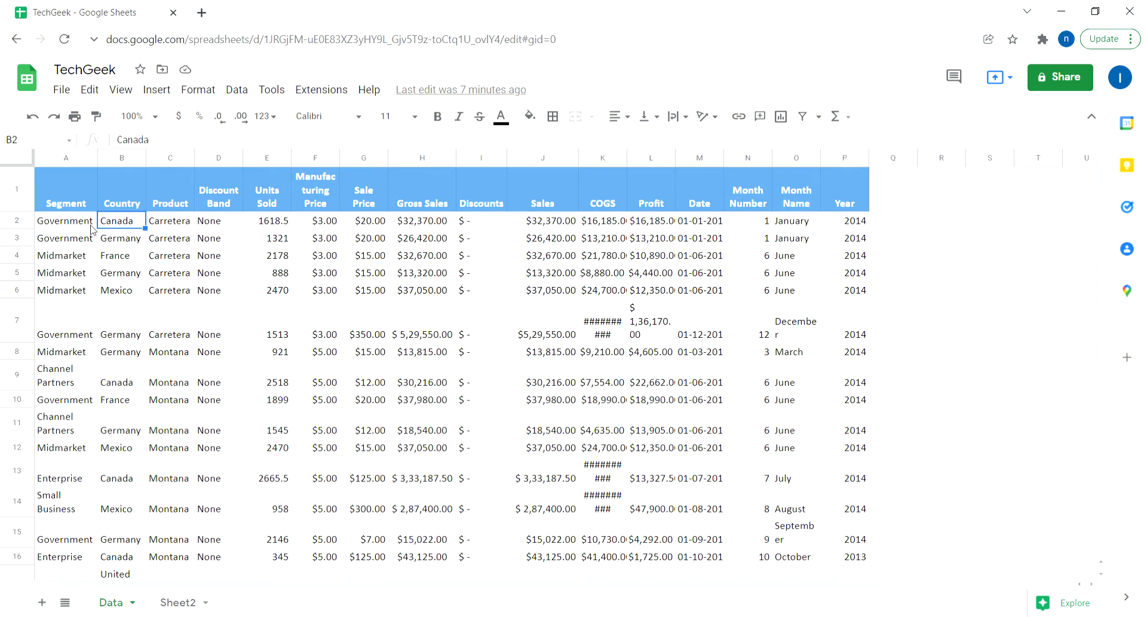
{"action": "key", "text": "Up"}
{"action": "key", "text": "Right"}
{"action": "key", "text": "Right"}
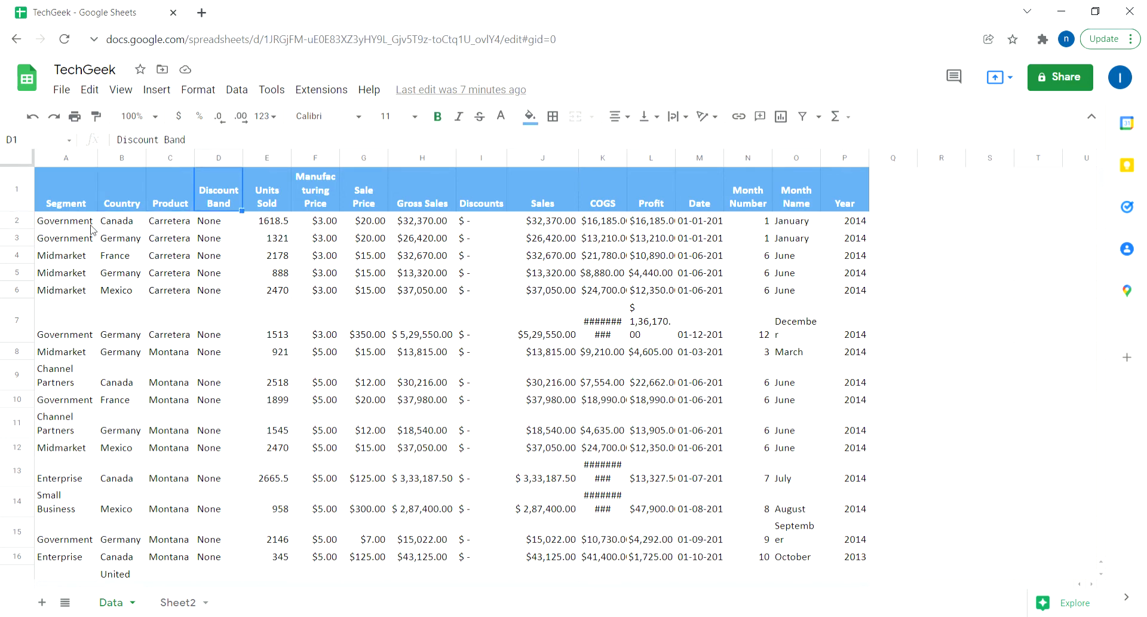
{"action": "key", "text": "Right"}
{"action": "key", "text": "Down"}
{"action": "key", "text": "Up"}
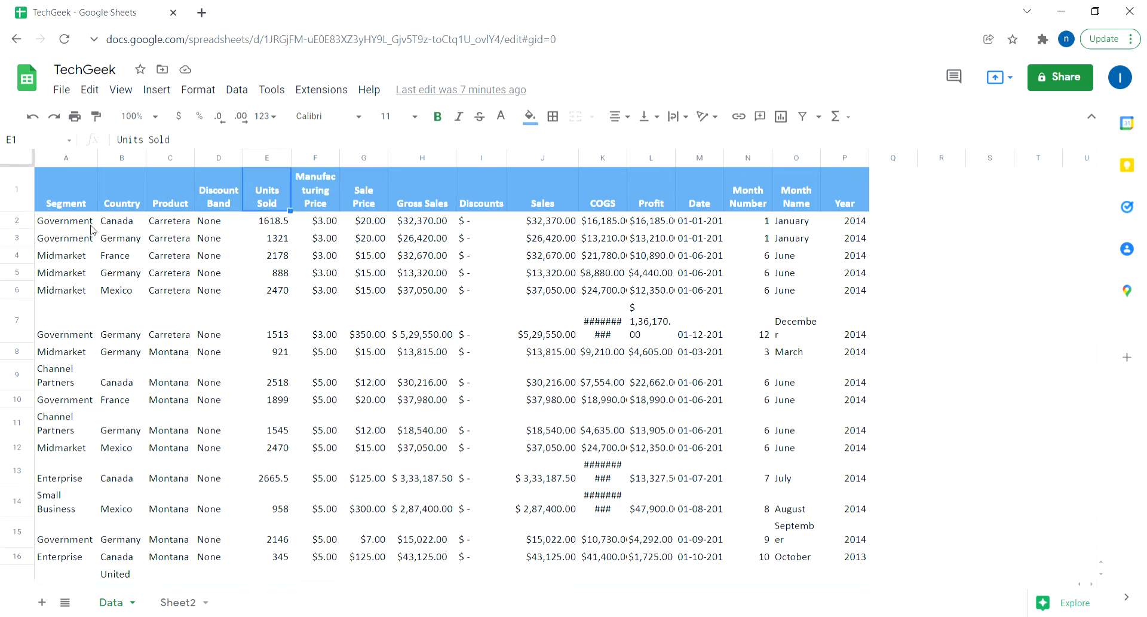
{"action": "key", "text": "Down"}
{"action": "key", "text": "Down"}
{"action": "key", "text": "Down"}
{"action": "key", "text": "Up"}
{"action": "key", "text": "Up"}
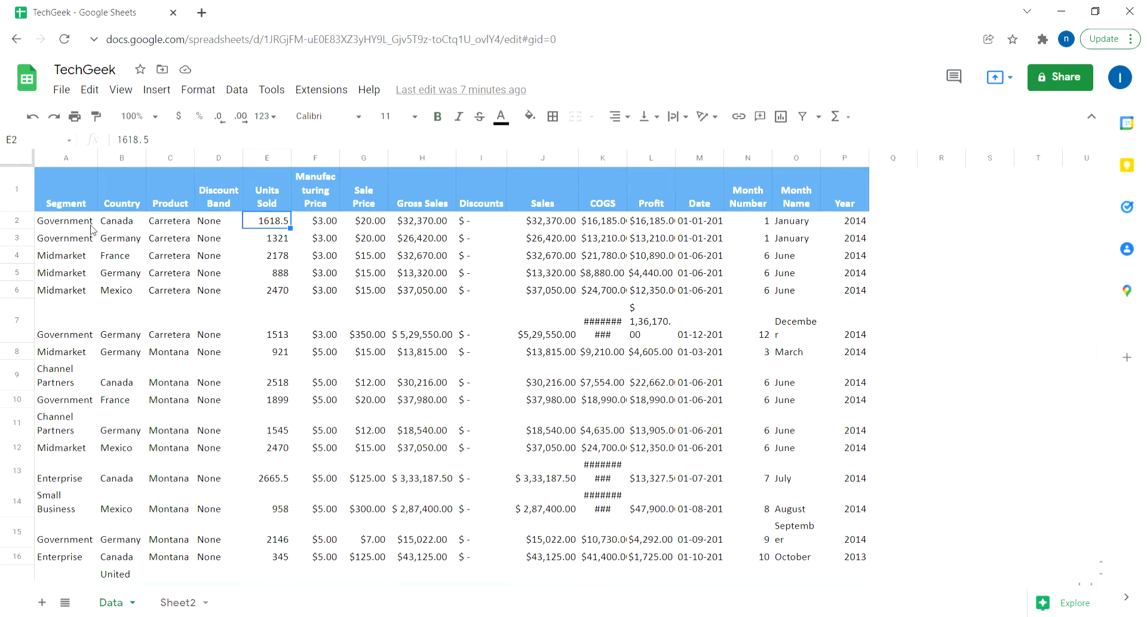
{"action": "key", "text": "Right"}
{"action": "key", "text": "Right"}
{"action": "key", "text": "Up"}
{"action": "key", "text": "Left"}
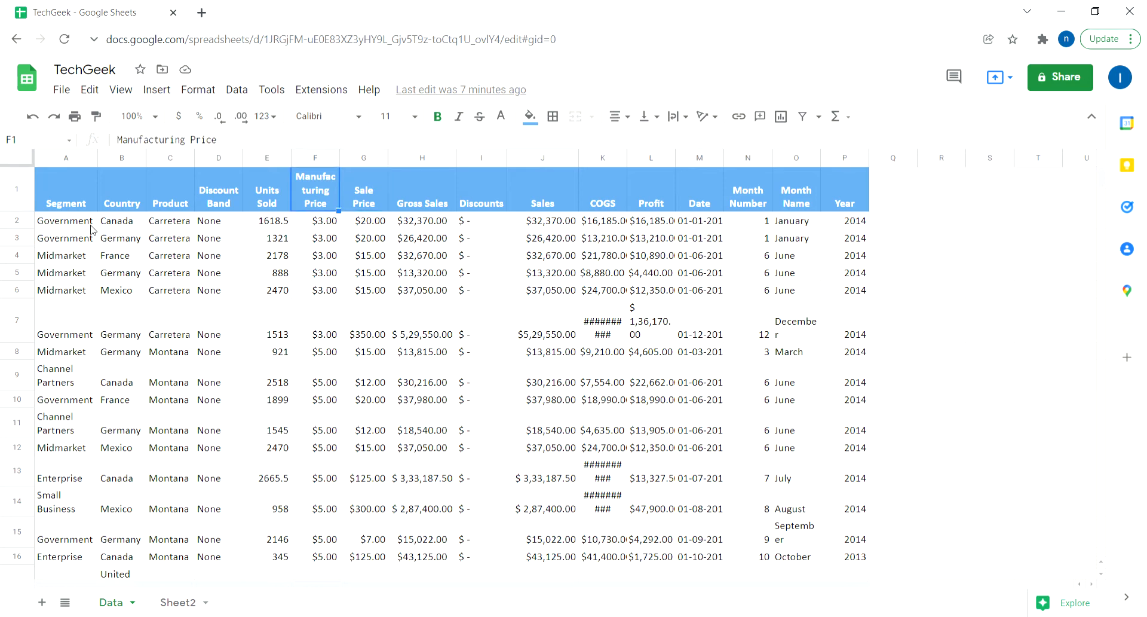
Review the remaining columns of the first record, from Sale Price through Month Number, Month Name and Year
{"action": "key", "text": "Down"}
{"action": "key", "text": "Right"}
{"action": "key", "text": "Right"}
{"action": "key", "text": "Right"}
{"action": "key", "text": "Right"}
{"action": "key", "text": "Right"}
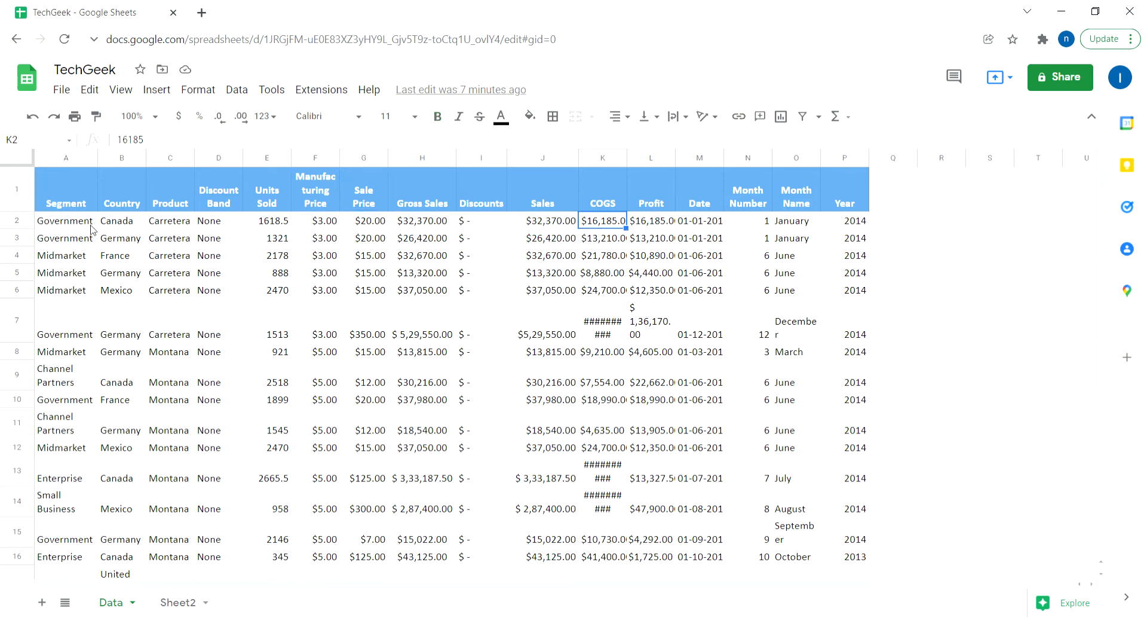
{"action": "key", "text": "Right"}
{"action": "key", "text": "Right"}
{"action": "key", "text": "Right"}
{"action": "key", "text": "Right"}
{"action": "key", "text": "Up"}
{"action": "key", "text": "Down"}
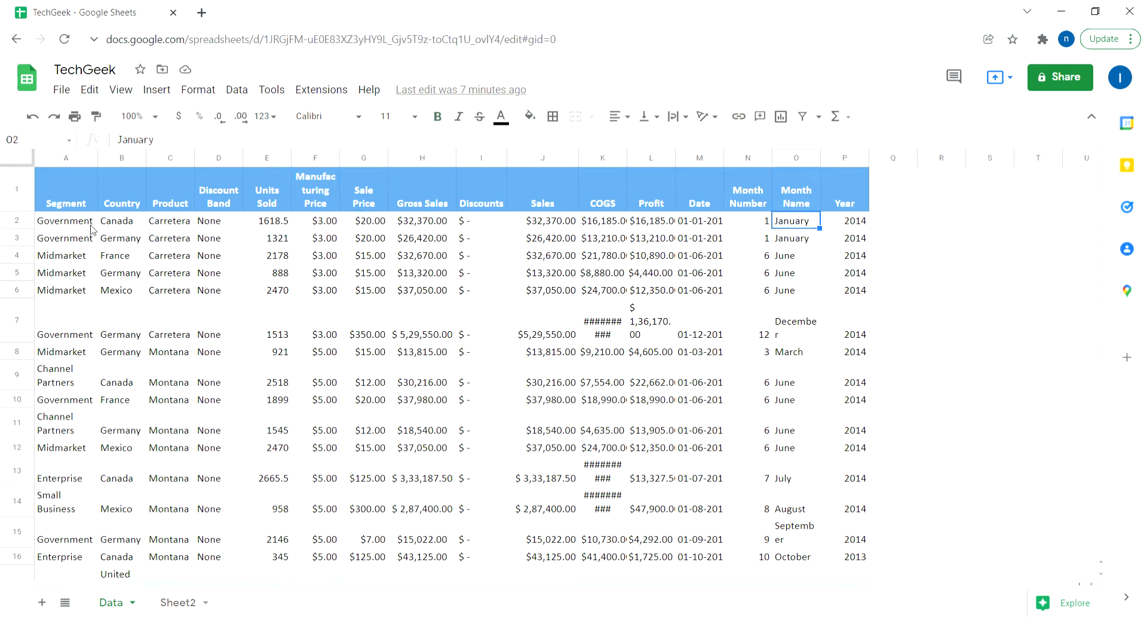
{"action": "key", "text": "Left"}
{"action": "key", "text": "Up"}
{"action": "key", "text": "Down"}
{"action": "key", "text": "Right"}
{"action": "key", "text": "Right"}
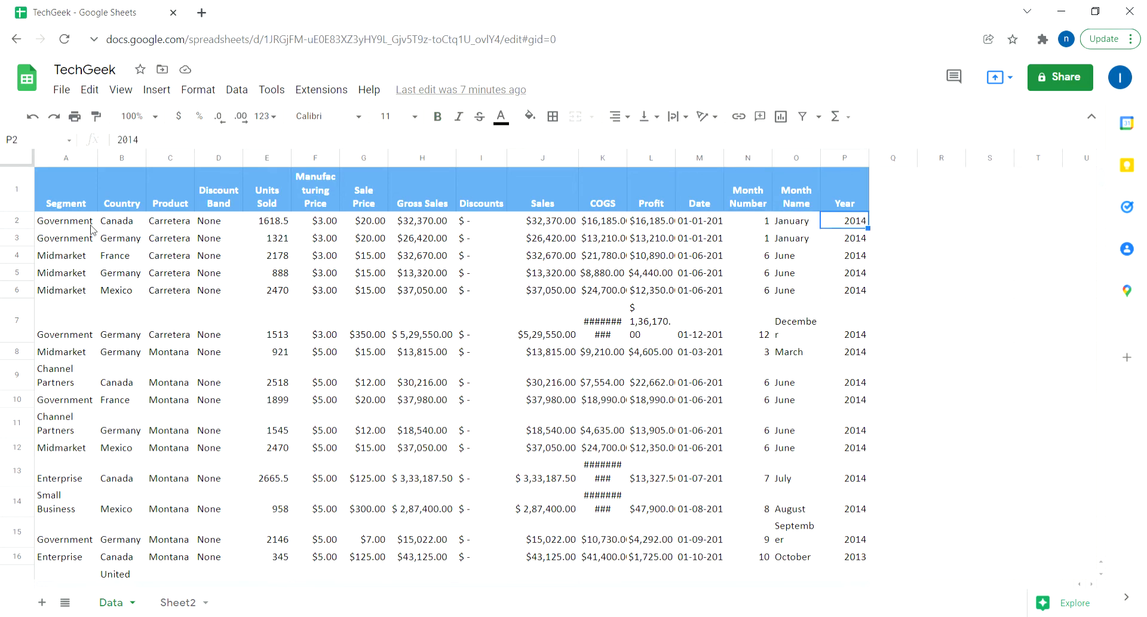
Look back over the first record's values from the Year column to the Segment column
{"action": "key", "text": "Left"}
{"action": "key", "text": "Left"}
{"action": "key", "text": "Left"}
{"action": "key", "text": "Left"}
{"action": "key", "text": "Left"}
{"action": "key", "text": "Left"}
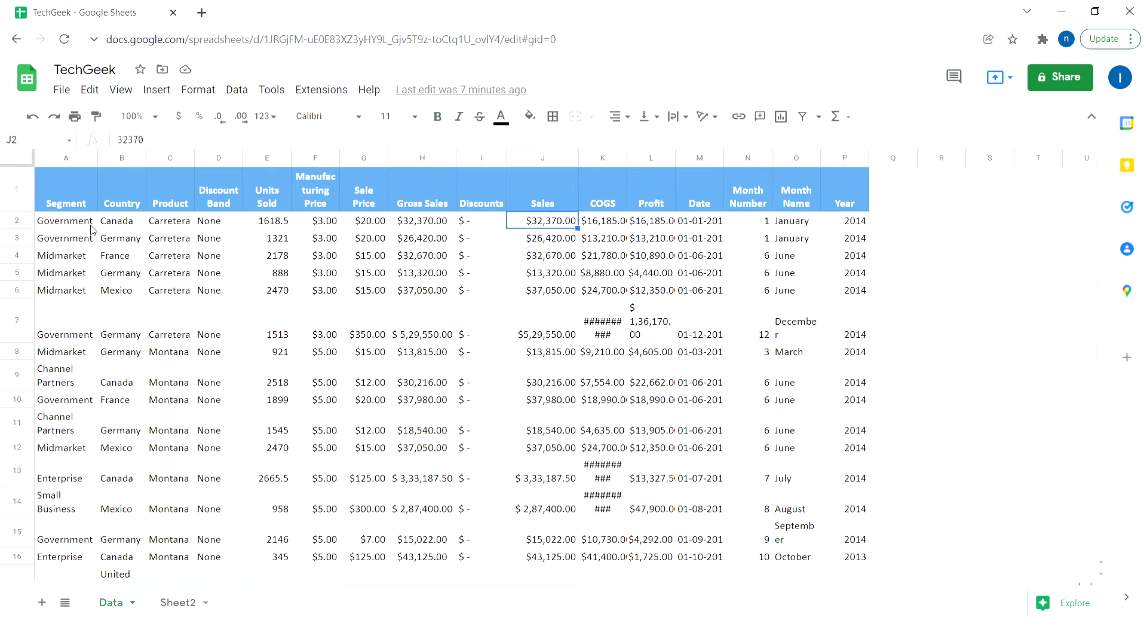
{"action": "key", "text": "Left"}
{"action": "key", "text": "Left"}
{"action": "key", "text": "Left"}
{"action": "key", "text": "Left"}
{"action": "key", "text": "Left"}
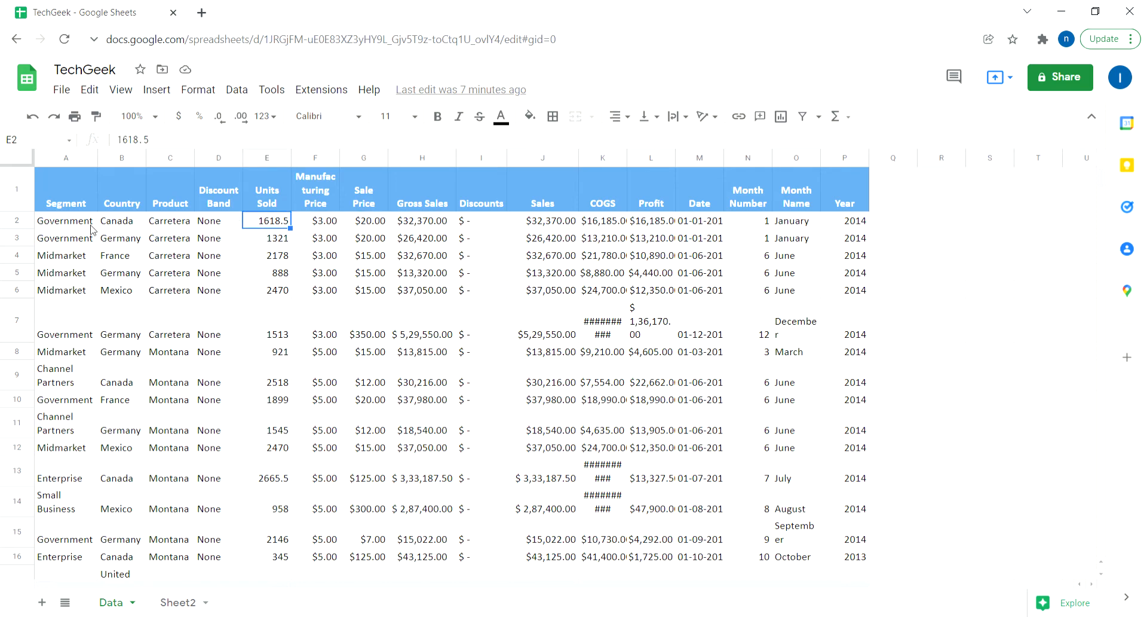
{"action": "key", "text": "Left"}
{"action": "key", "text": "Left"}
{"action": "key", "text": "Left"}
{"action": "key", "text": "Left"}
{"action": "key", "text": "Right"}
{"action": "key", "text": "Right"}
{"action": "key", "text": "Right"}
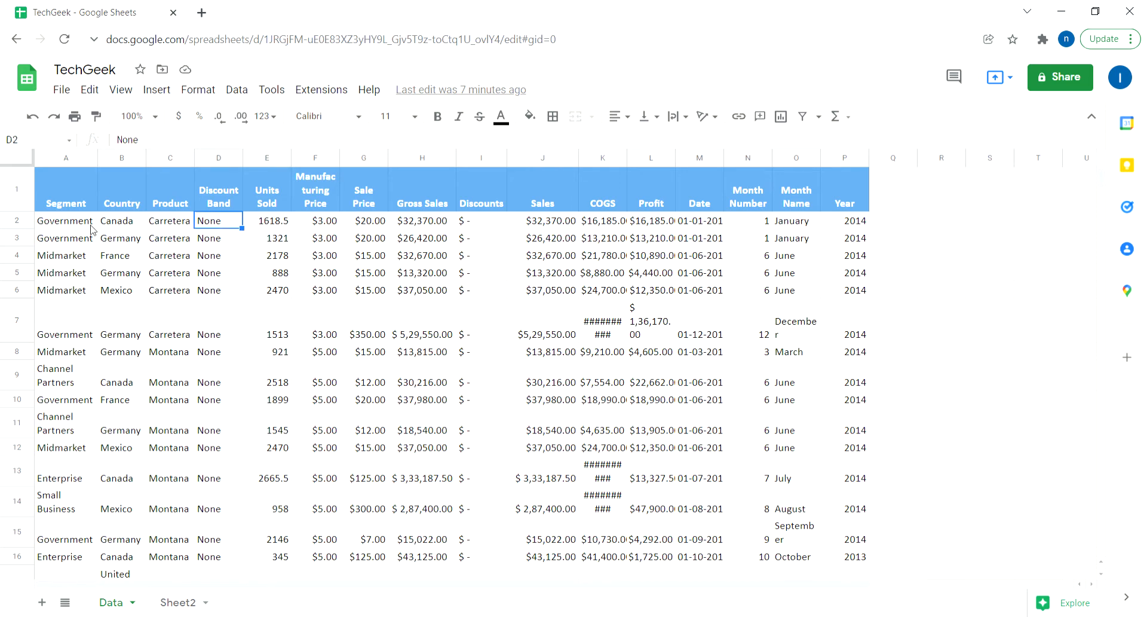
Enter the labels SUM, SUMIF and SUMIFS in cells Q1, Q2 and Q3, beside the data table
{"action": "key", "text": "Right"}
{"action": "key", "text": "Right"}
{"action": "key", "text": "Right"}
{"action": "key", "text": "Right"}
{"action": "key", "text": "Right"}
{"action": "key", "text": "Right"}
{"action": "key", "text": "Right"}
{"action": "key", "text": "Right"}
{"action": "key", "text": "Right"}
{"action": "key", "text": "Right"}
{"action": "key", "text": "Right"}
{"action": "key", "text": "Right"}
{"action": "key", "text": "Right"}
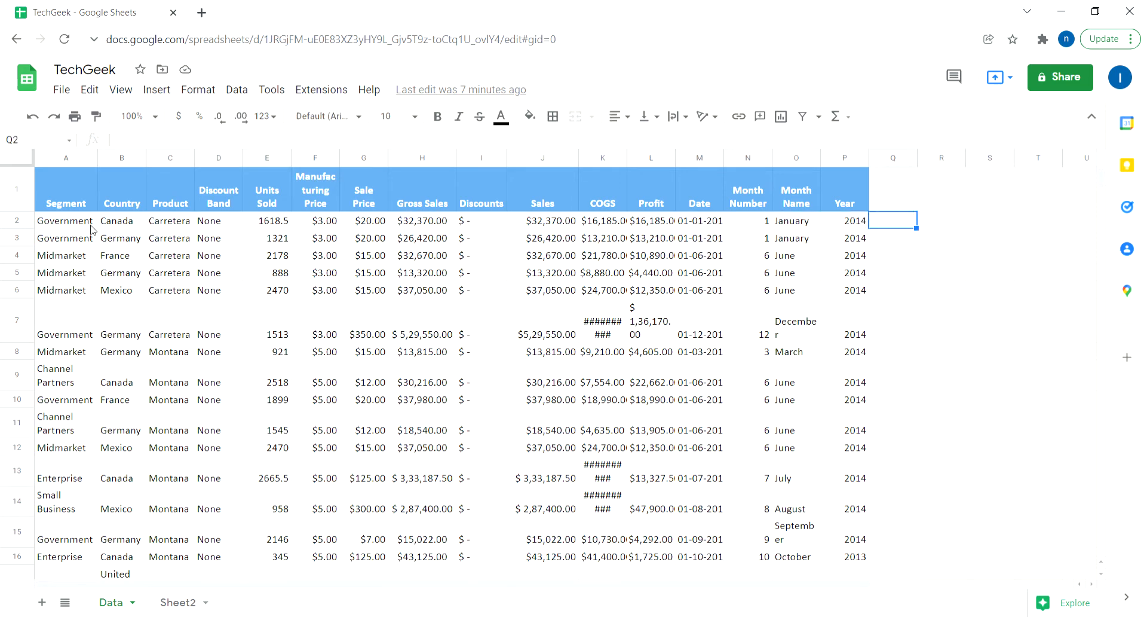
{"action": "key", "text": "Up"}
{"action": "type", "text": "SU<"}
{"action": "key", "text": "BackSpace"}
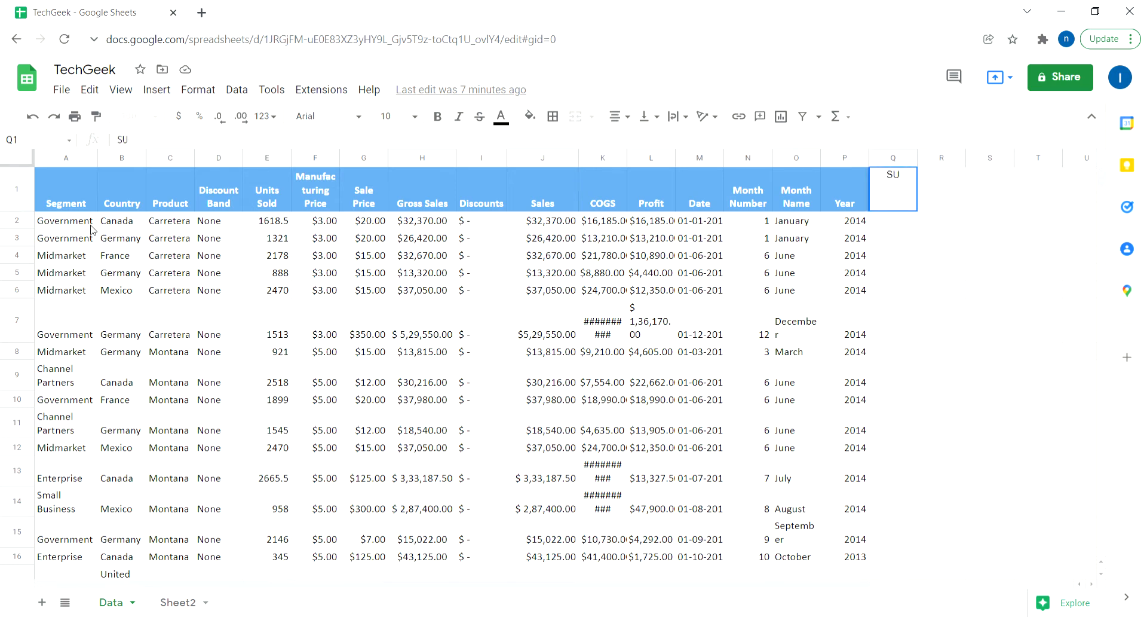
{"action": "type", "text": "M"}
{"action": "key", "text": "Return"}
{"action": "type", "text": "SUMIF"}
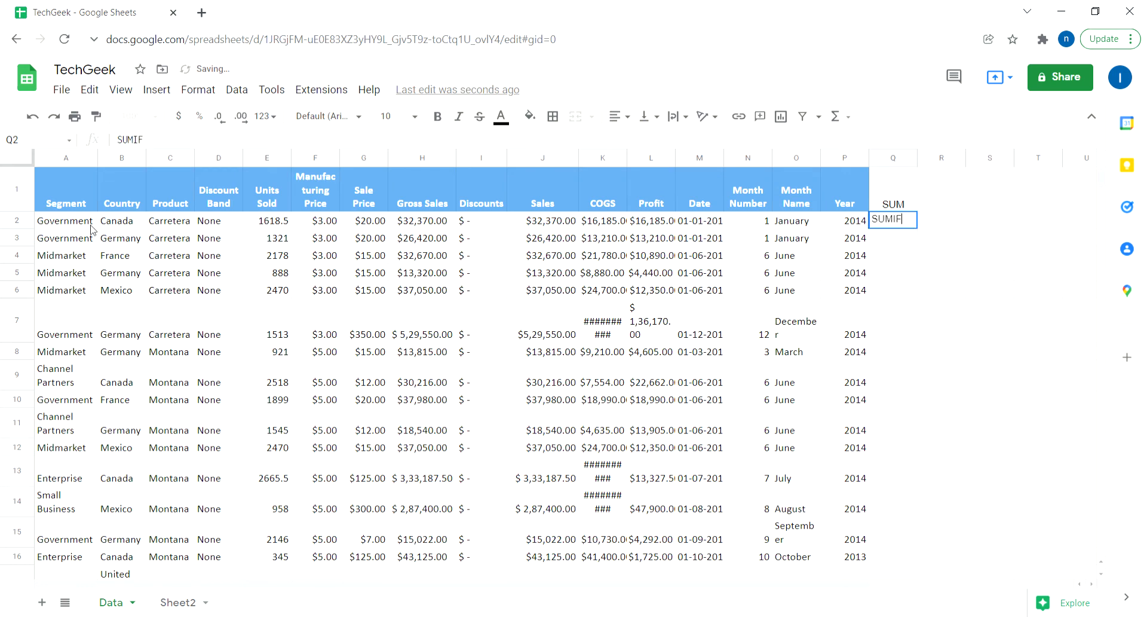
{"action": "key", "text": "Return"}
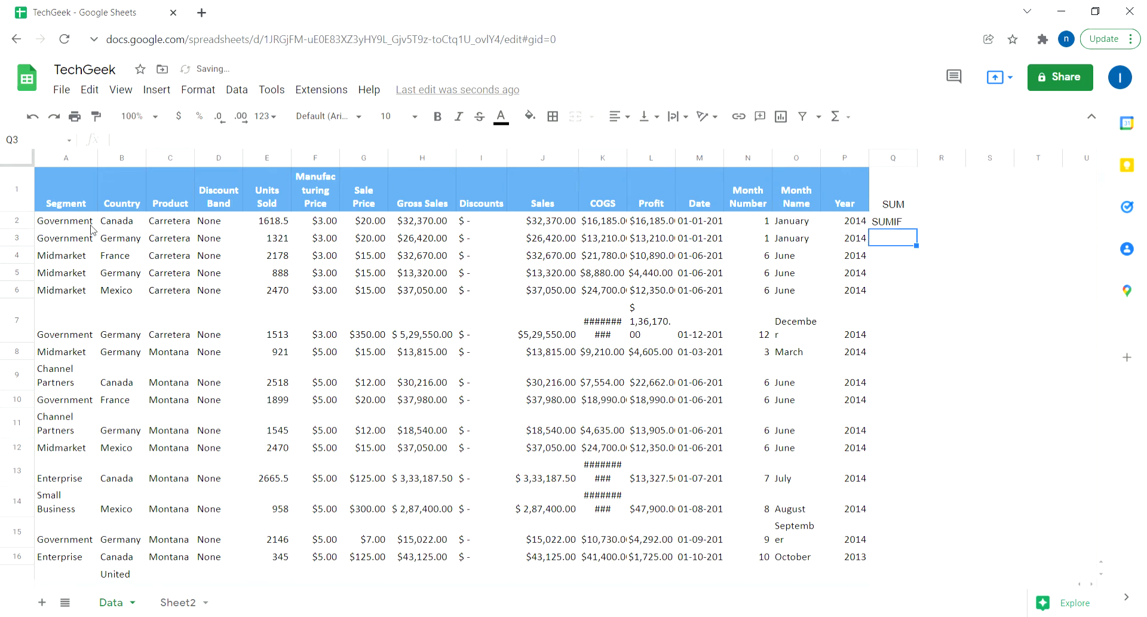
{"action": "type", "text": "SUMIFS"}
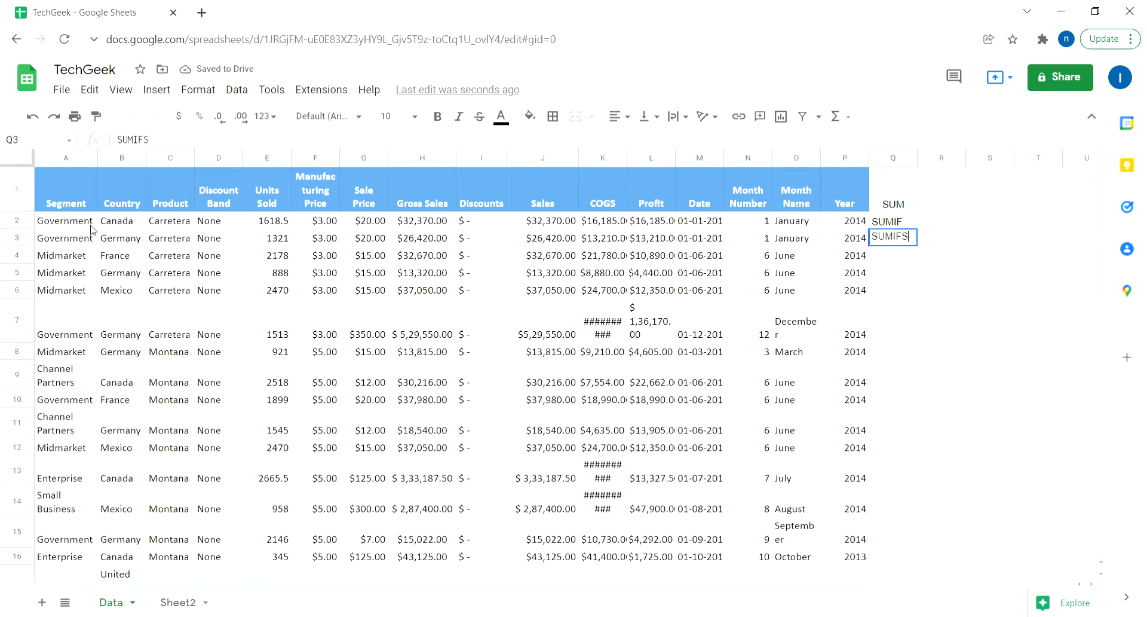
{"action": "key", "text": "Tab"}
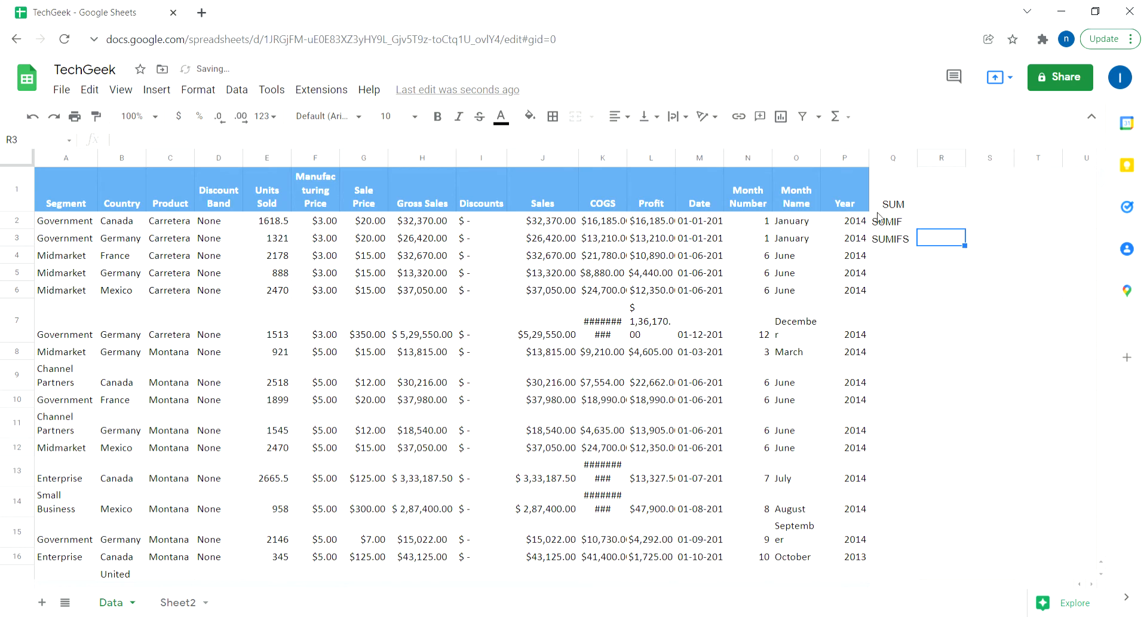
Make the function labels in the range Q1:R3 bold
{"action": "left_click_drag", "start_coordinate": [903, 187], "coordinate": [941, 244]}
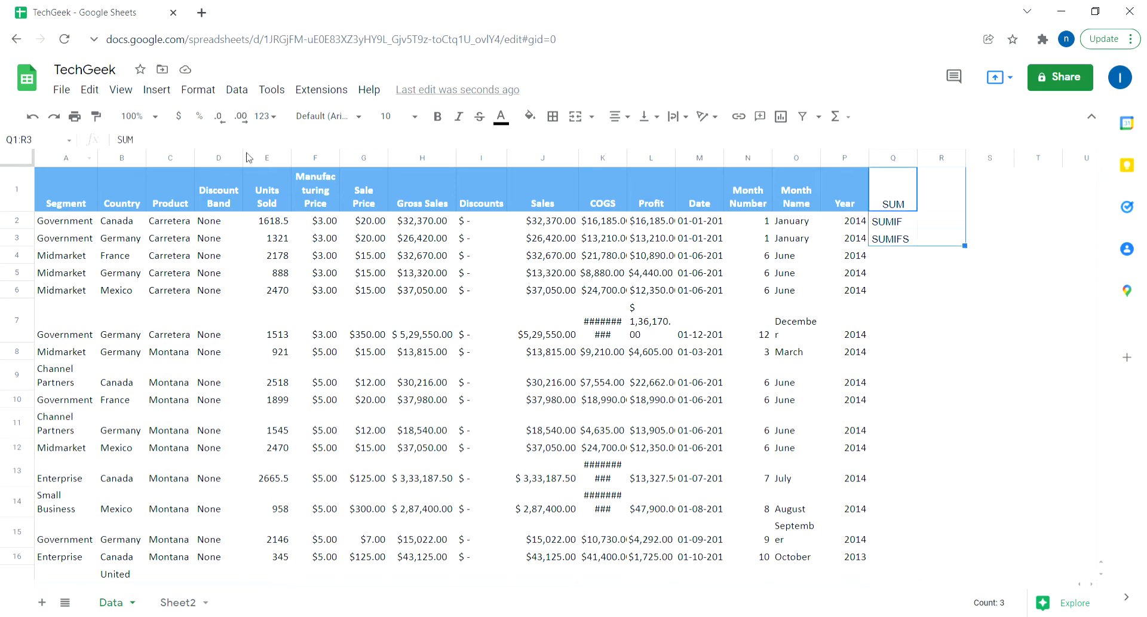
{"action": "left_click", "coordinate": [439, 119]}
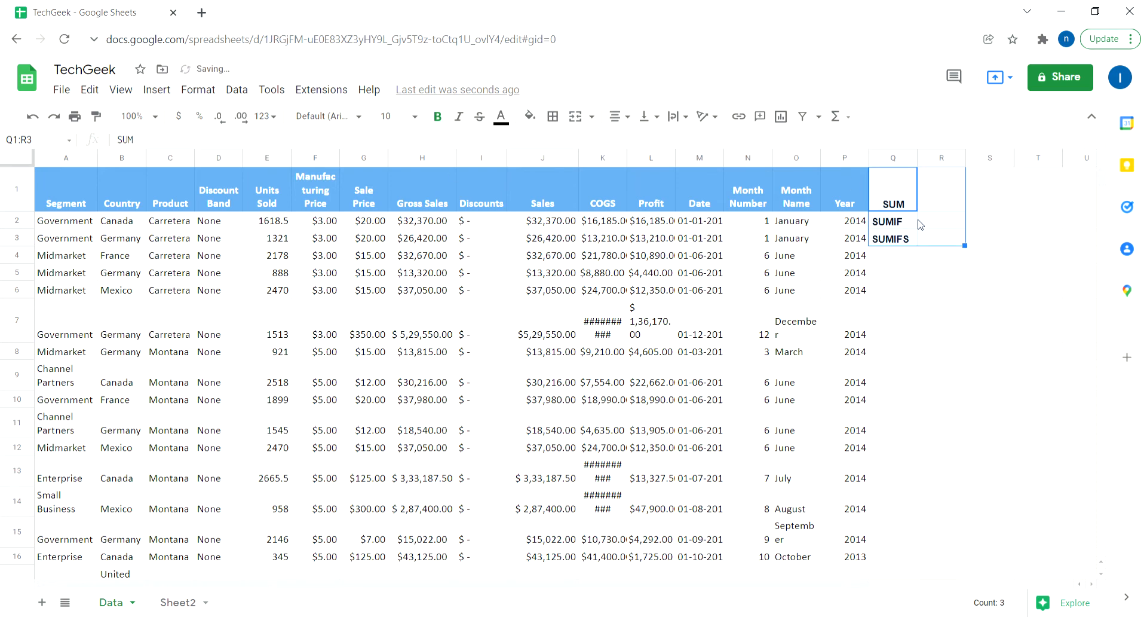
{"action": "left_click", "coordinate": [904, 207]}
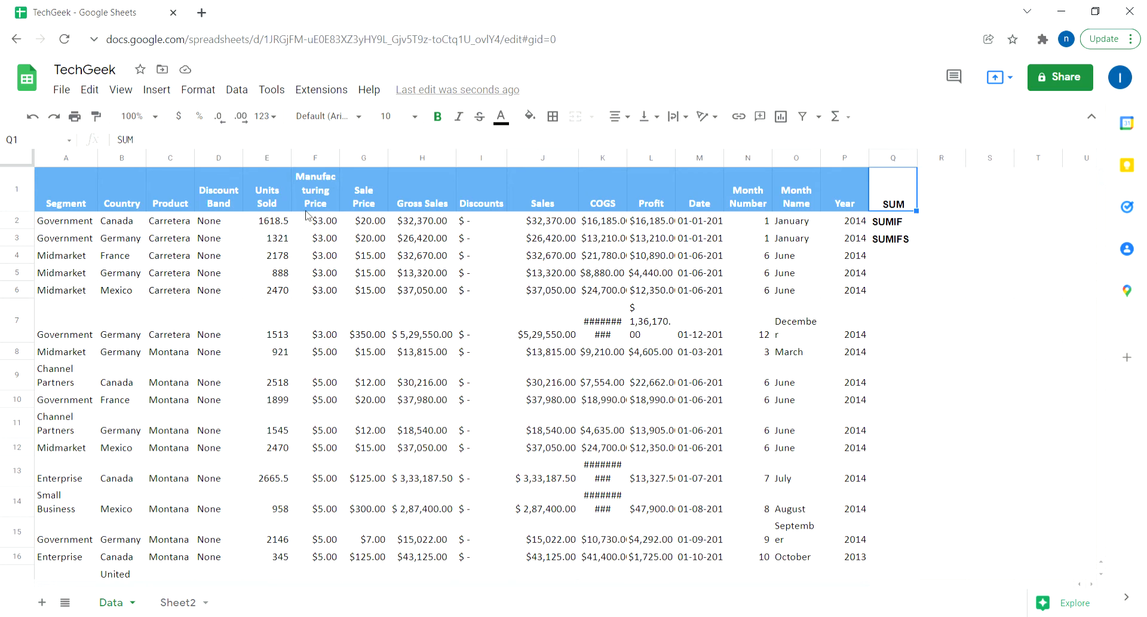
Enter the formula =Sum(E2:E100) in cell Q6 to add up values in the Units Sold column
{"action": "left_click", "coordinate": [267, 157]}
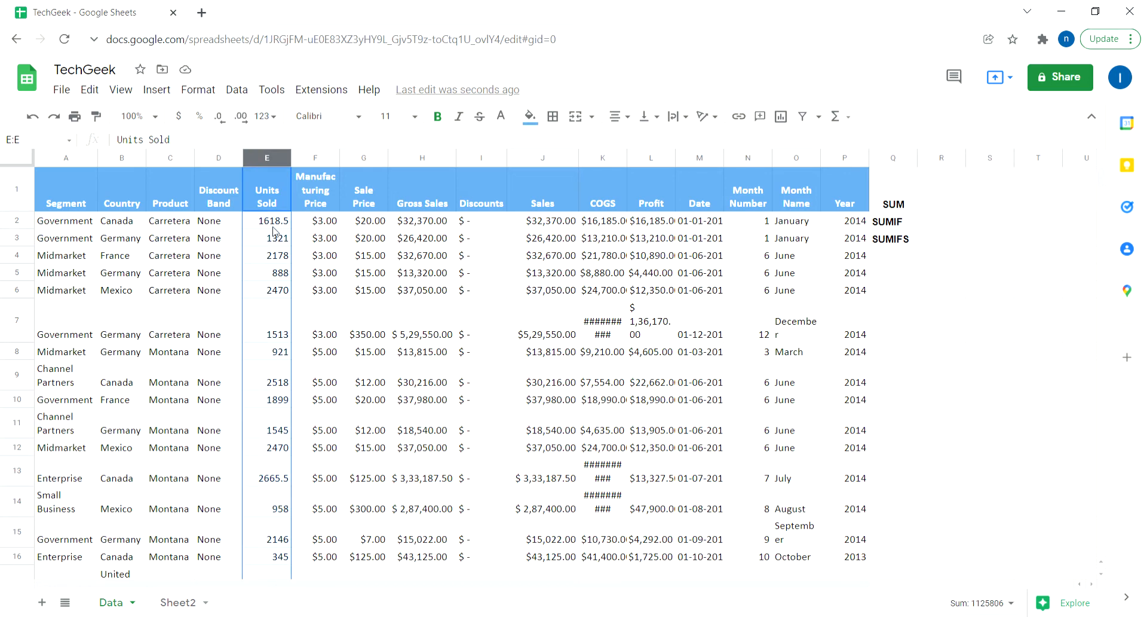
{"action": "left_click", "coordinate": [942, 295]}
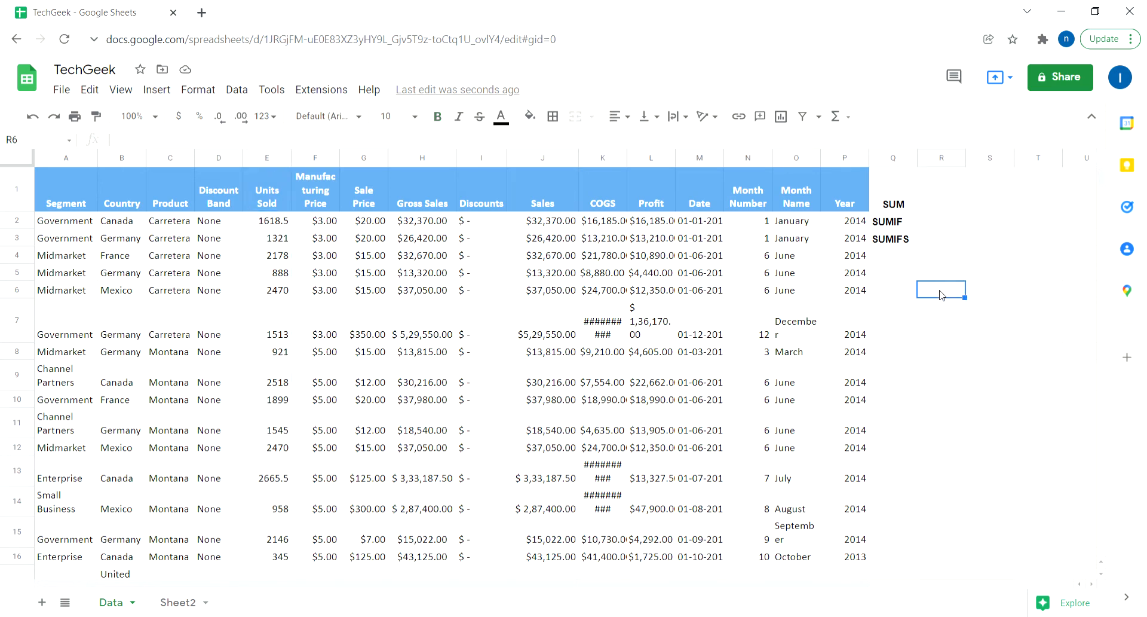
{"action": "key", "text": "Left"}
{"action": "type", "text": "="}
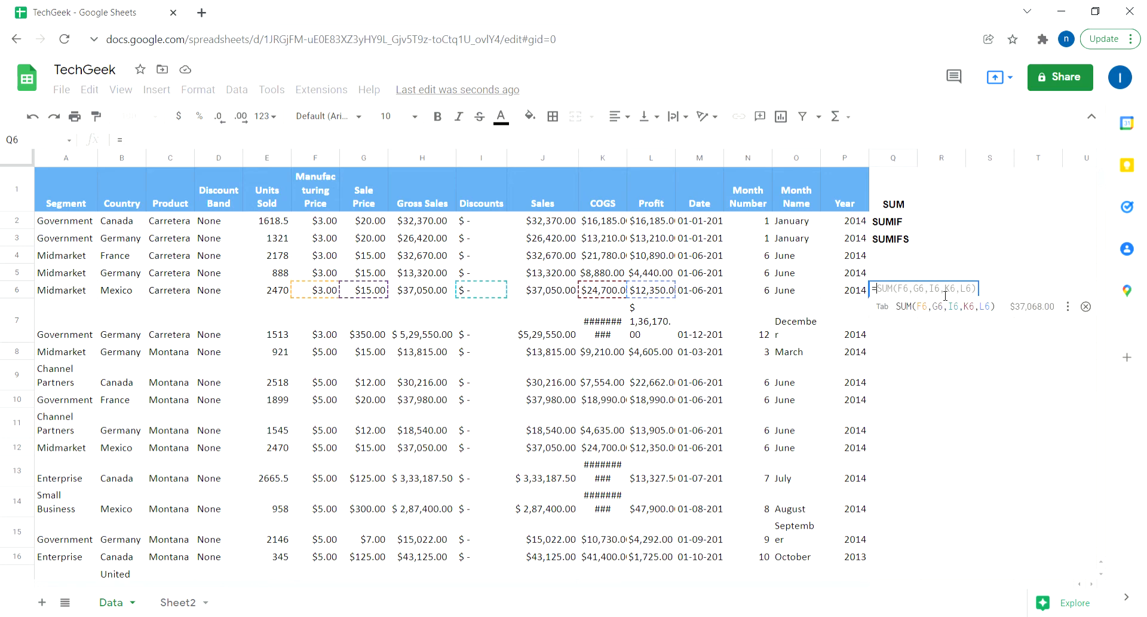
{"action": "type", "text": "S"}
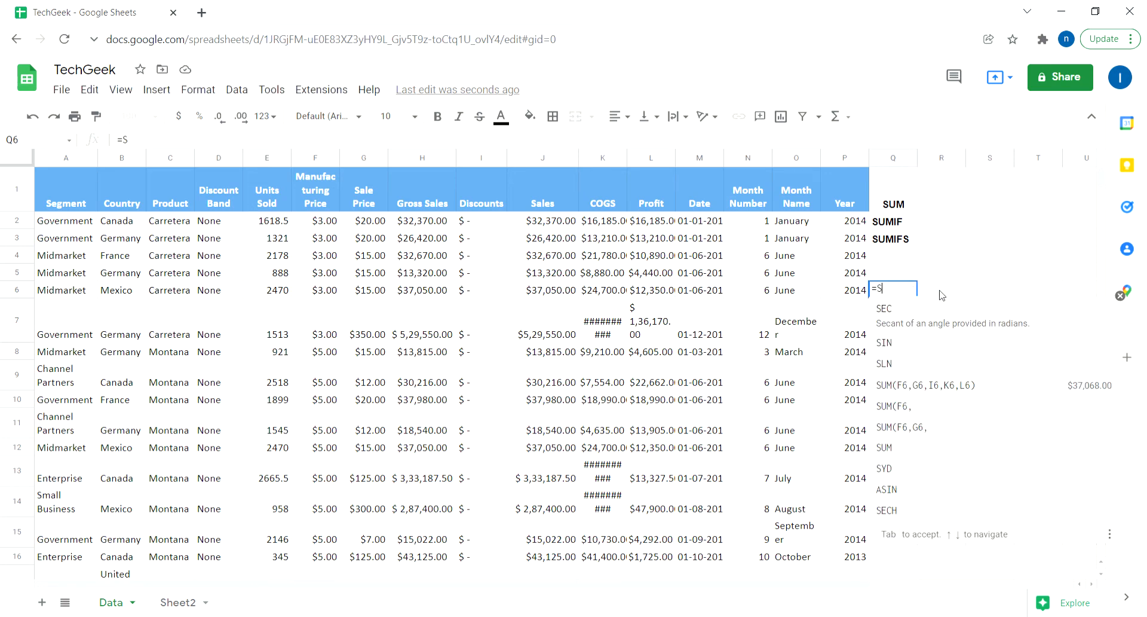
{"action": "type", "text": "um"}
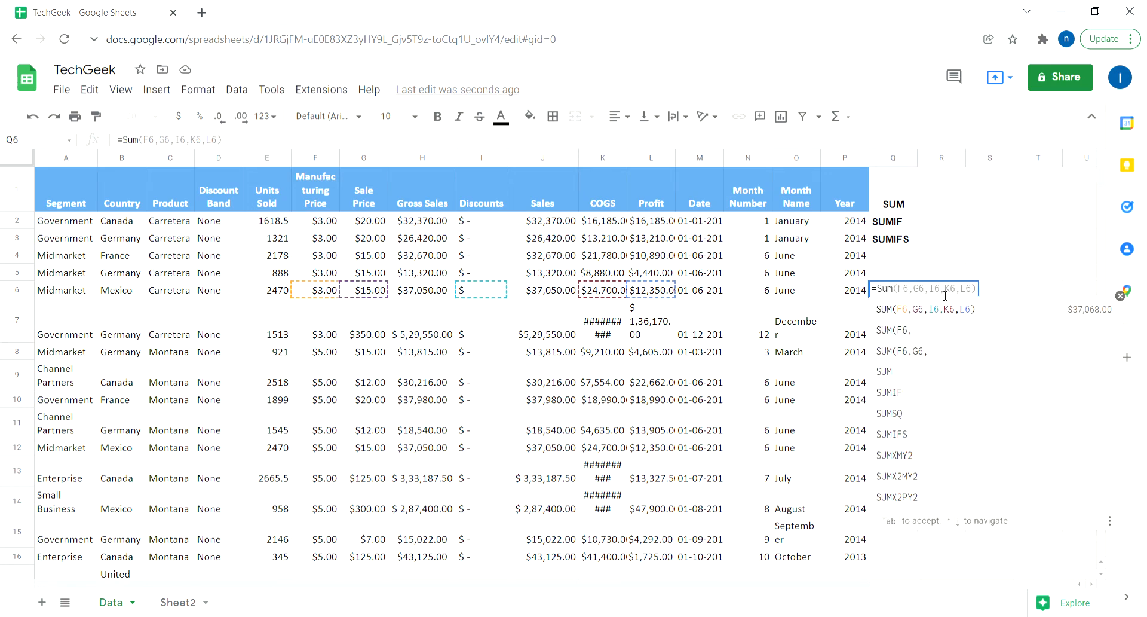
{"action": "type", "text": "("}
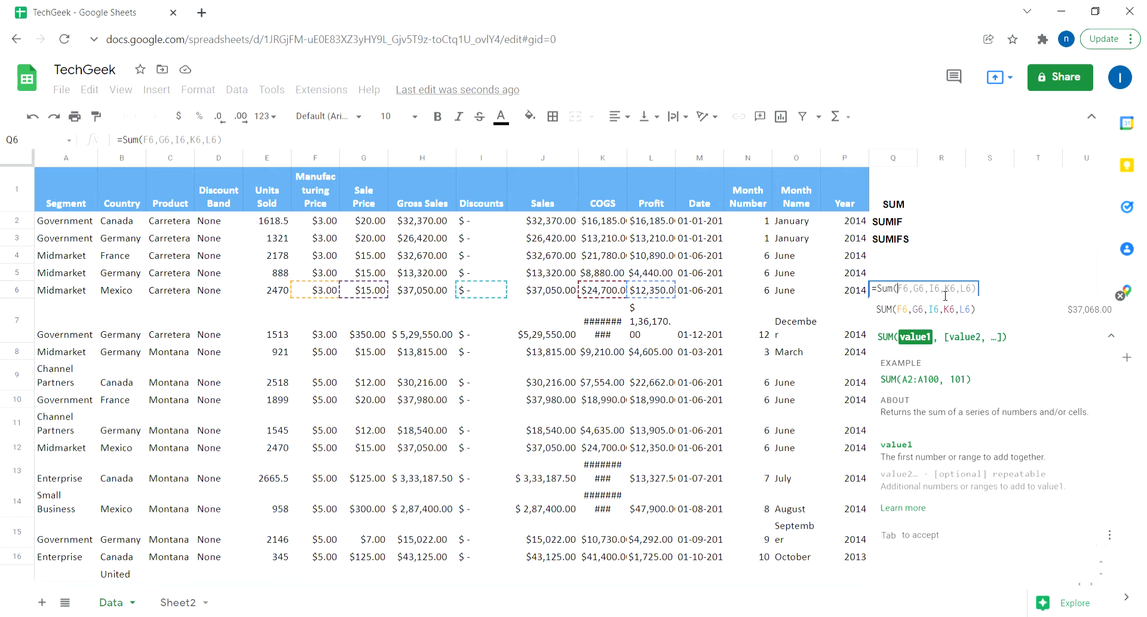
{"action": "type", "text": "E"}
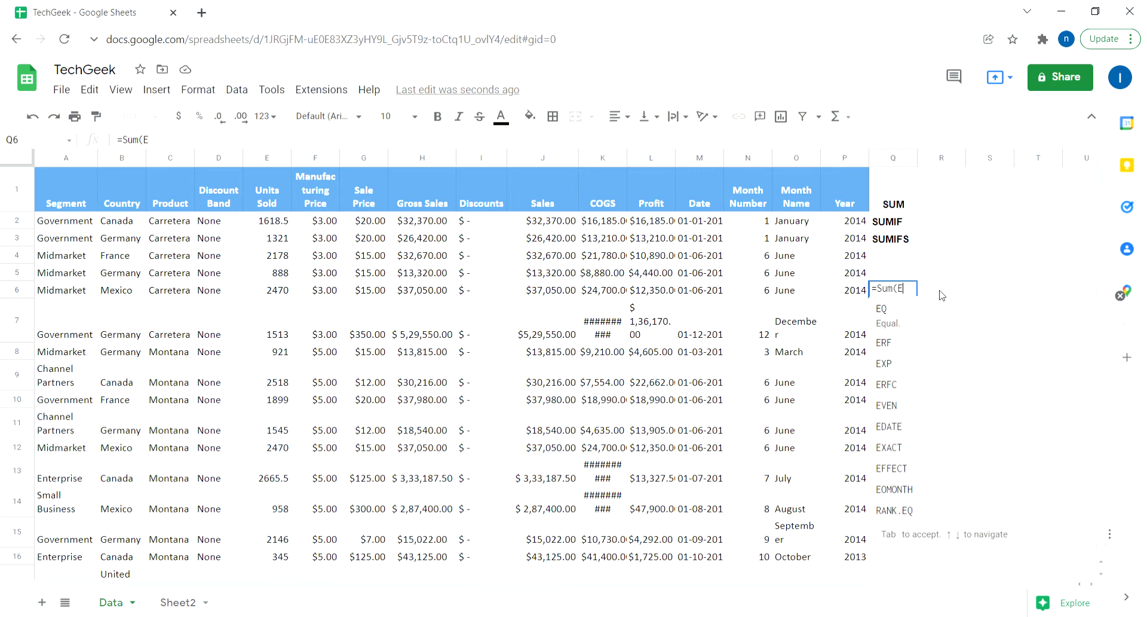
{"action": "type", "text": "2"}
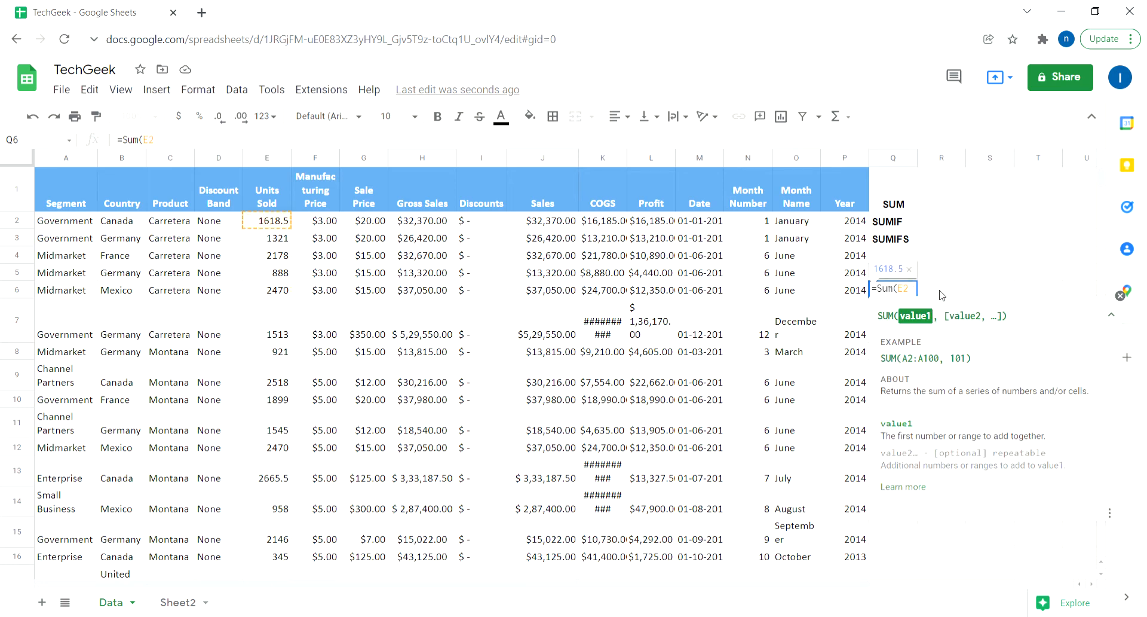
{"action": "type", "text": ":"}
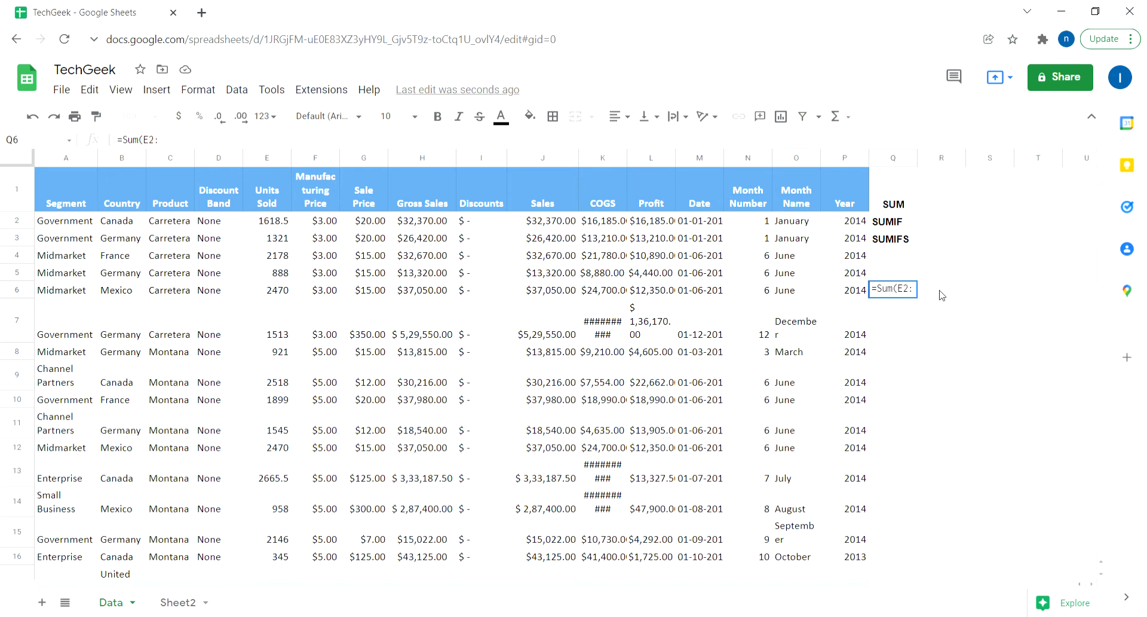
{"action": "type", "text": "E"}
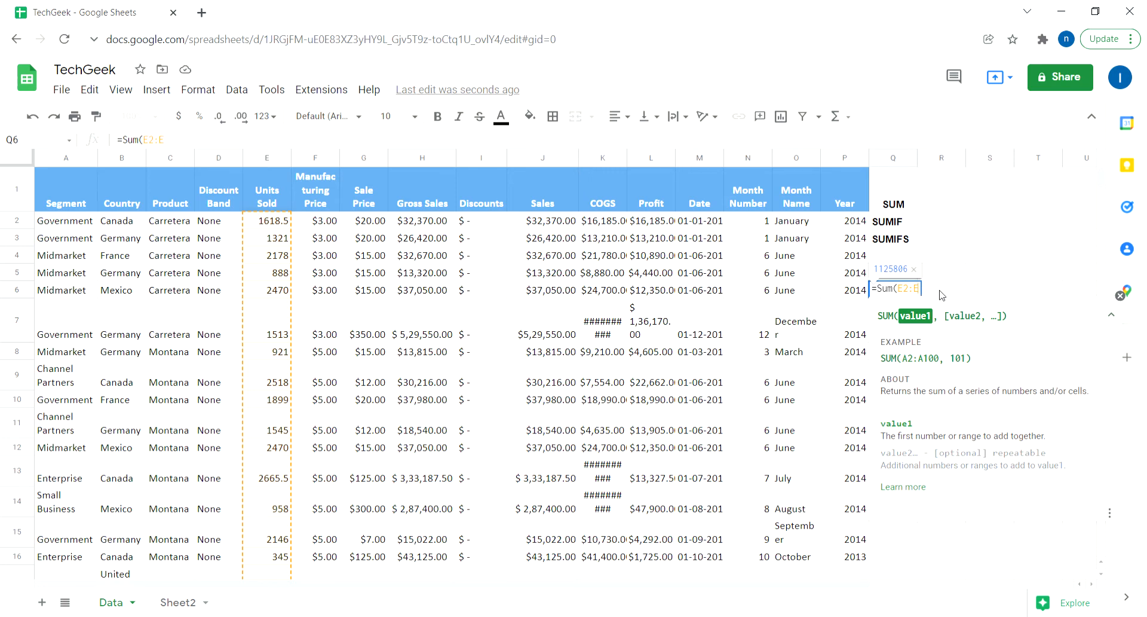
{"action": "type", "text": "100)"}
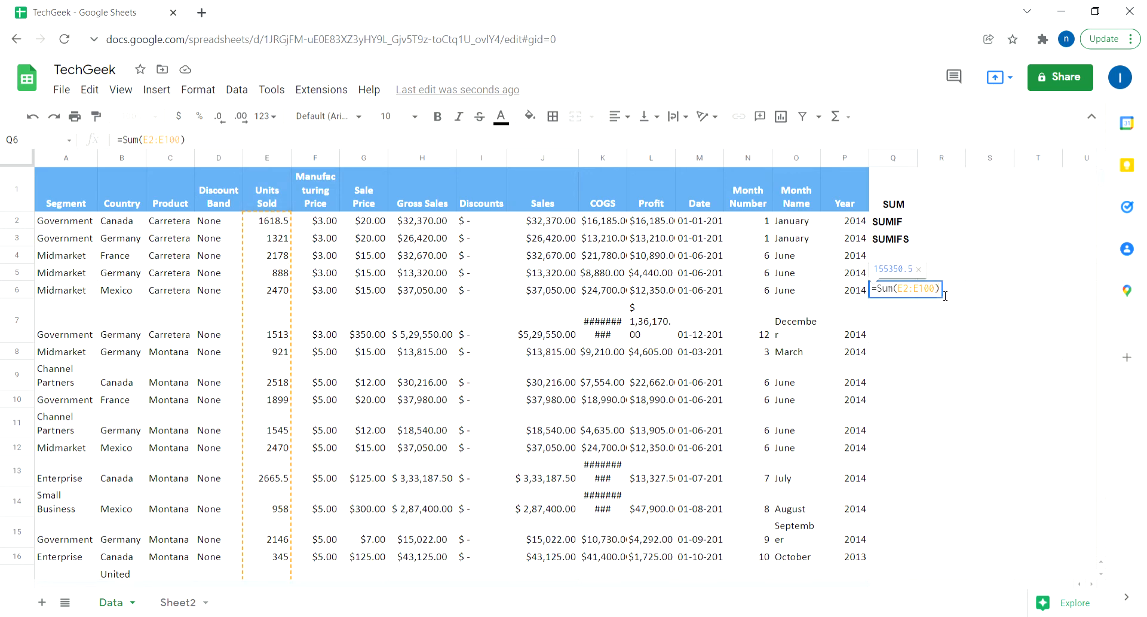
{"action": "key", "text": "Return"}
Change the SUM formula in cell Q6 to =Sum(E2:E) so it covers the whole Units Sold column
{"action": "key", "text": "Up"}
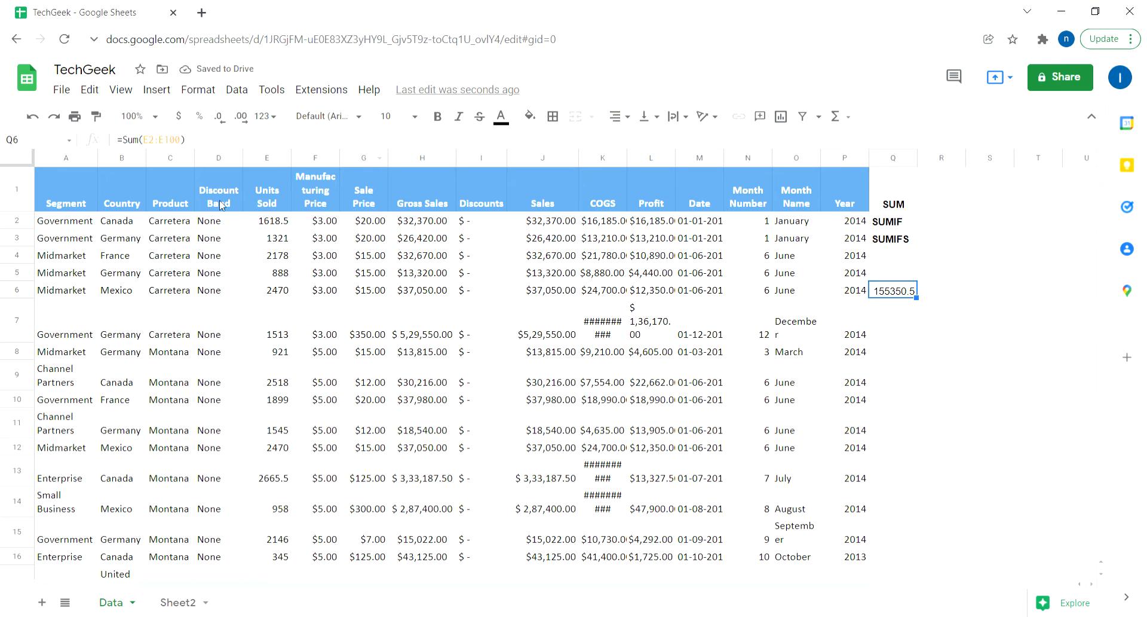
{"action": "double_click", "coordinate": [913, 297]}
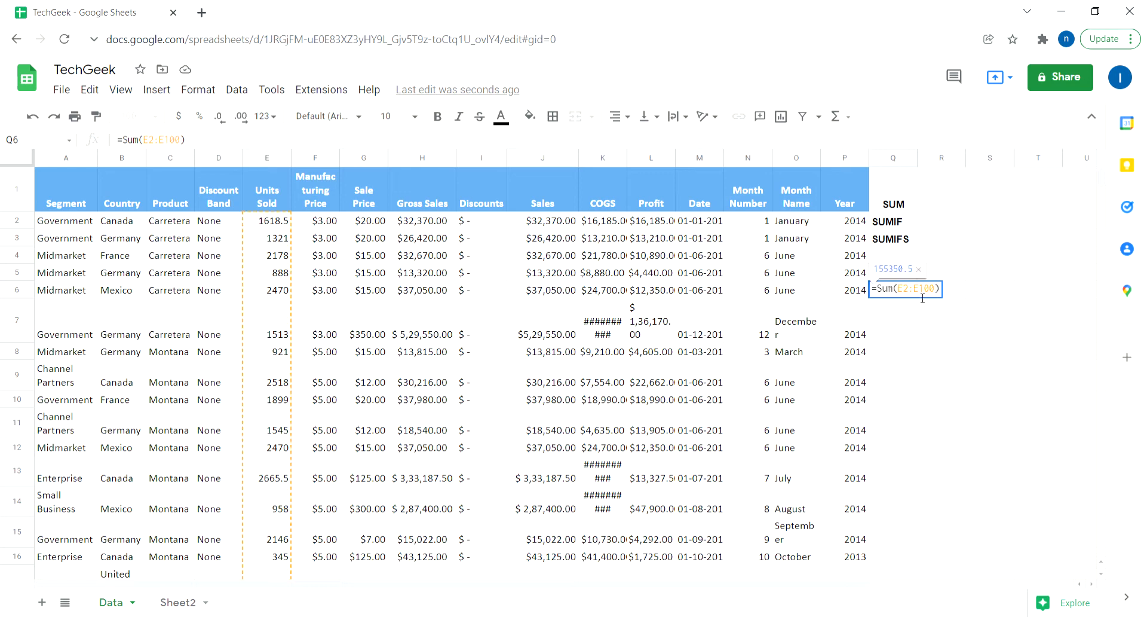
{"action": "left_click", "coordinate": [944, 293]}
{"action": "key", "text": "BackSpace"}
{"action": "key", "text": "BackSpace"}
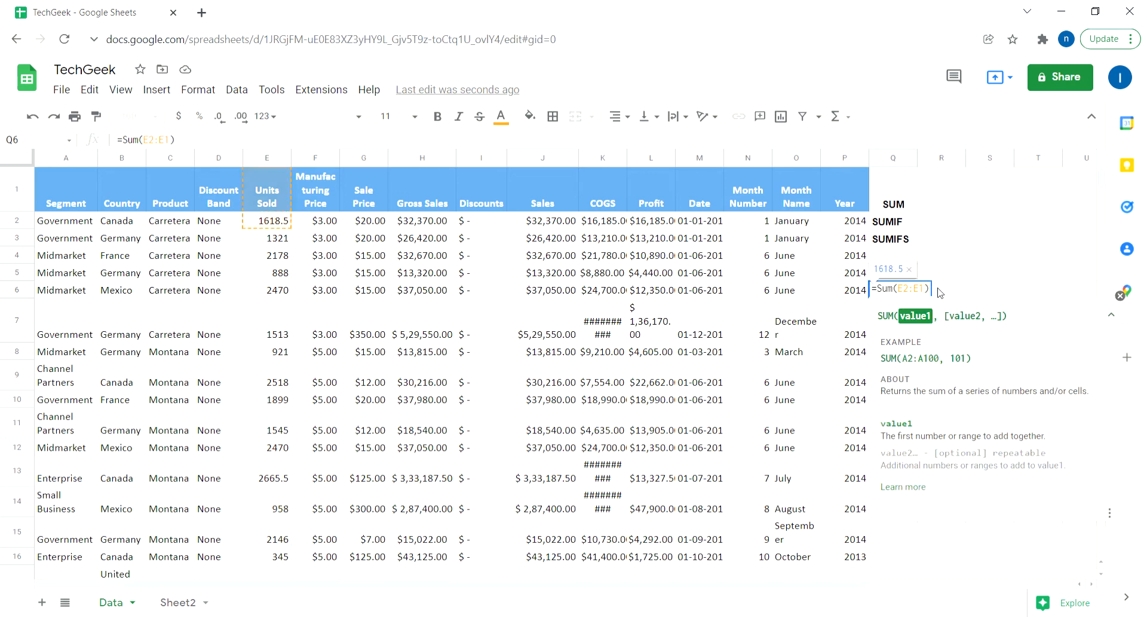
{"action": "key", "text": "BackSpace"}
{"action": "key", "text": "Return"}
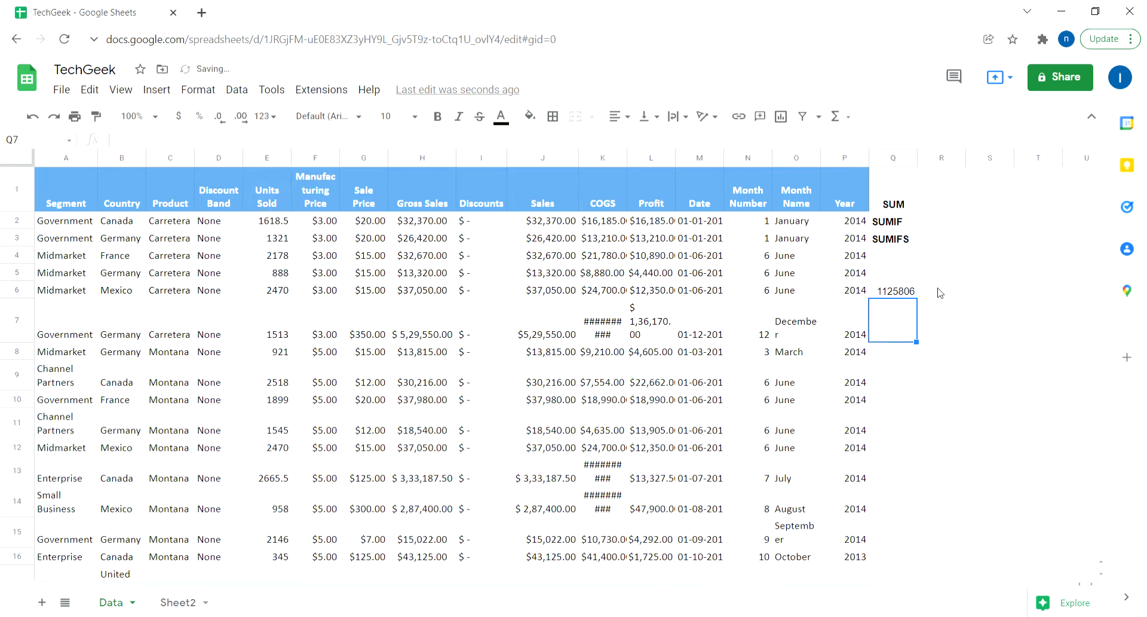
{"action": "key", "text": "Up"}
{"action": "key", "text": "Down"}
{"action": "key", "text": "Up"}
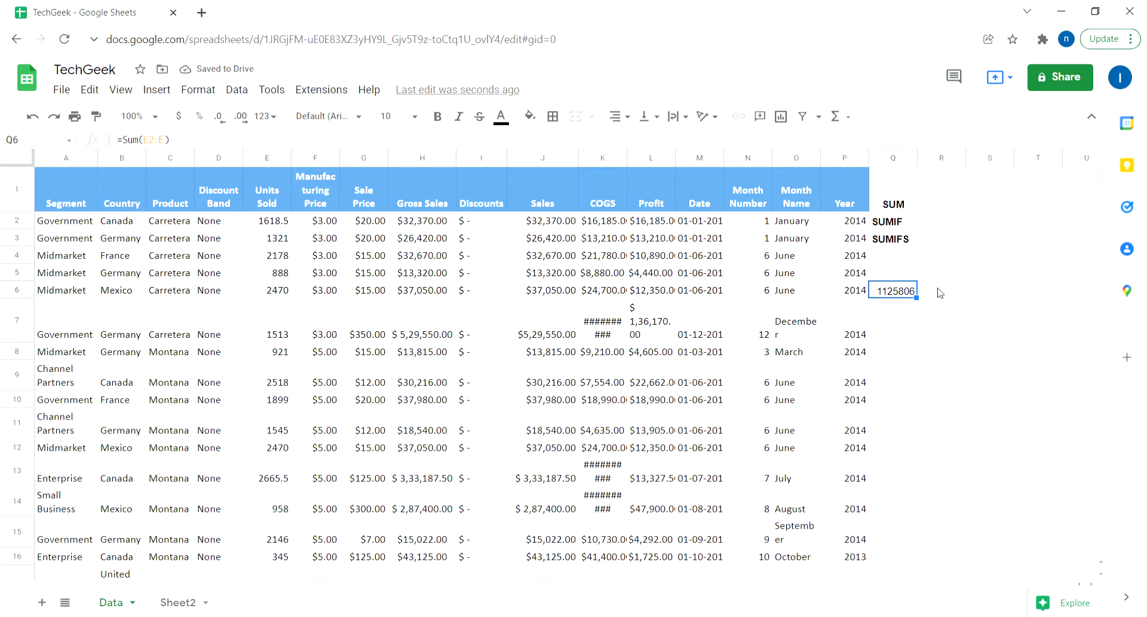
Review the E2:E range argument inside the SUM formula of cell Q6, leaving the formula as it is
{"action": "left_click", "coordinate": [150, 143]}
{"action": "left_click_drag", "start_coordinate": [144, 140], "coordinate": [166, 140]}
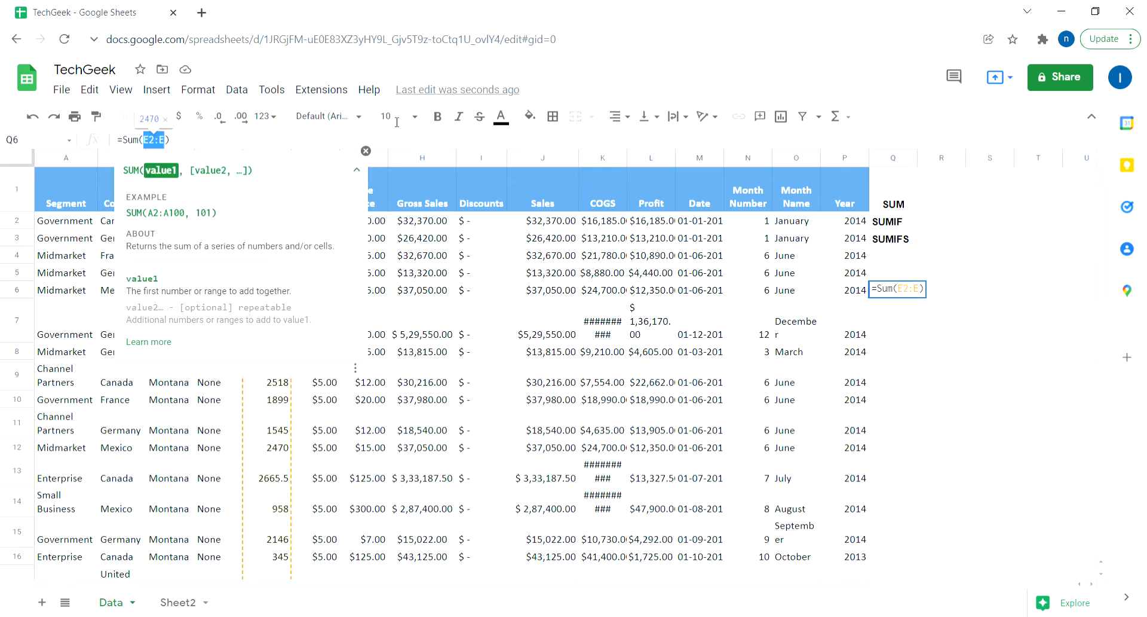
{"action": "left_click", "coordinate": [366, 151]}
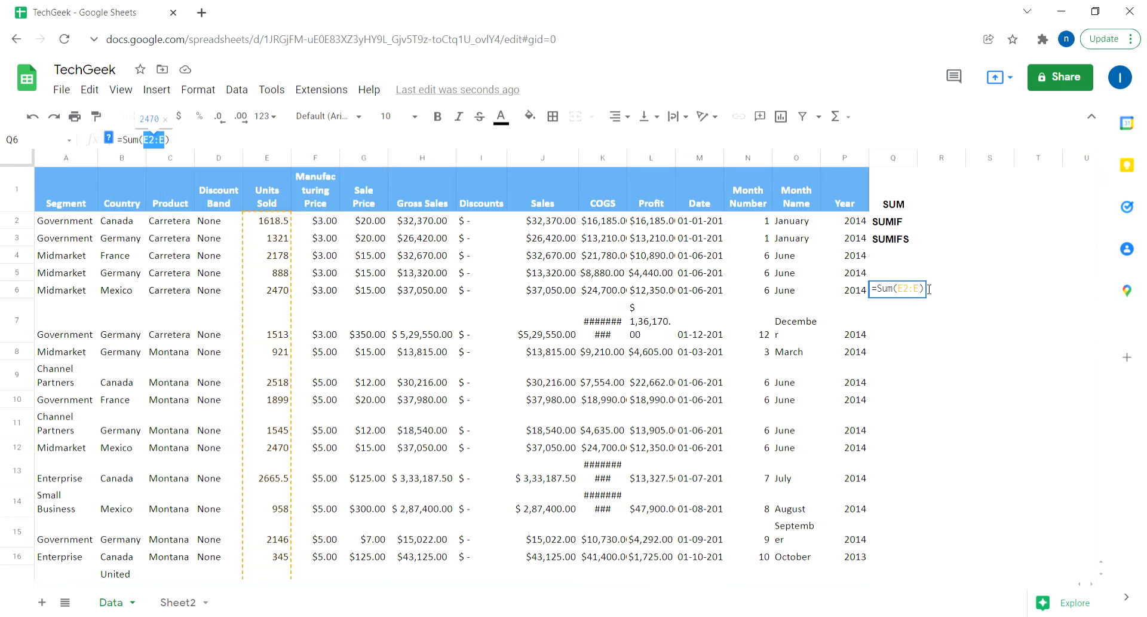
{"action": "key", "text": "Return"}
{"action": "left_click", "coordinate": [908, 298]}
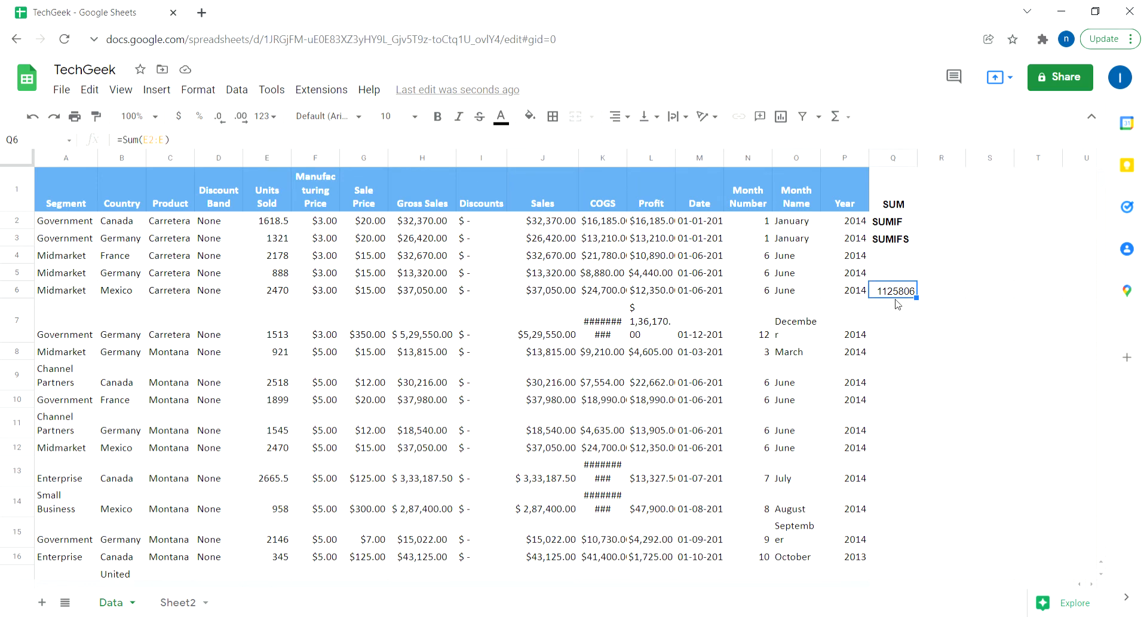
Enter the formula =sum(H2:H12) in cell Q7 to add up the first eleven Gross Sales values
{"action": "left_click", "coordinate": [898, 314]}
{"action": "type", "text": "=su"}
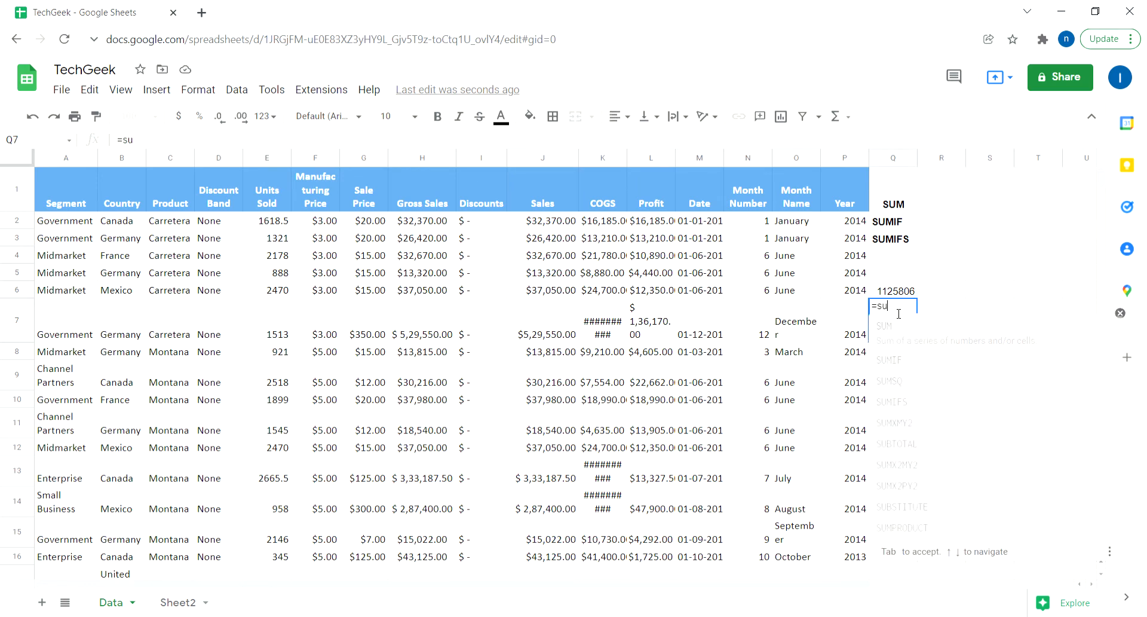
{"action": "type", "text": "m("}
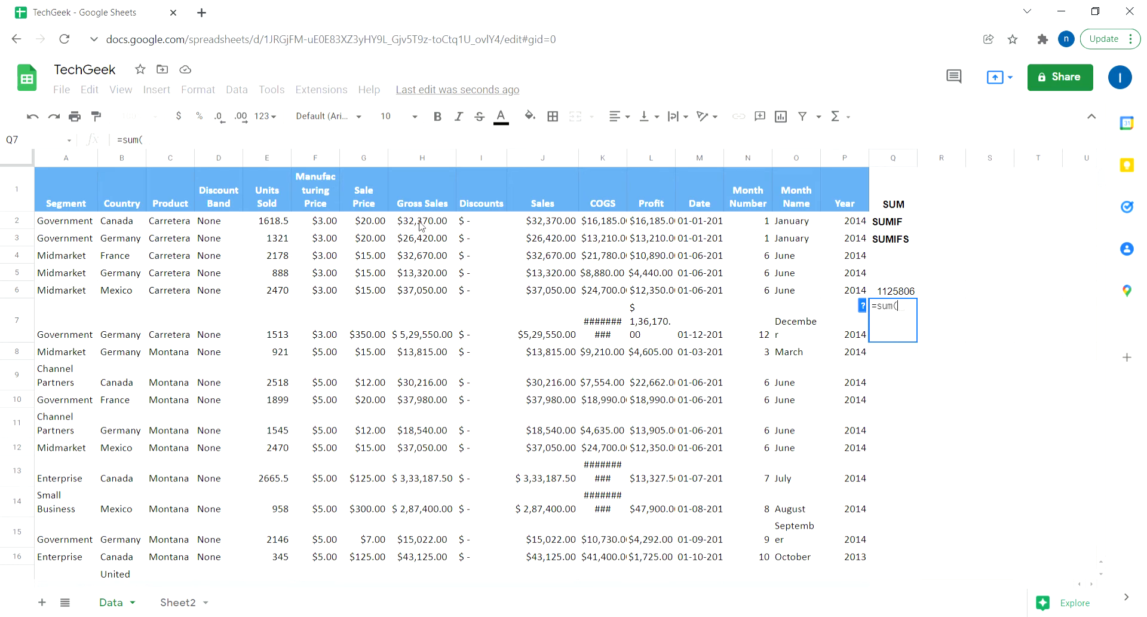
{"action": "left_click_drag", "start_coordinate": [425, 222], "coordinate": [417, 451]}
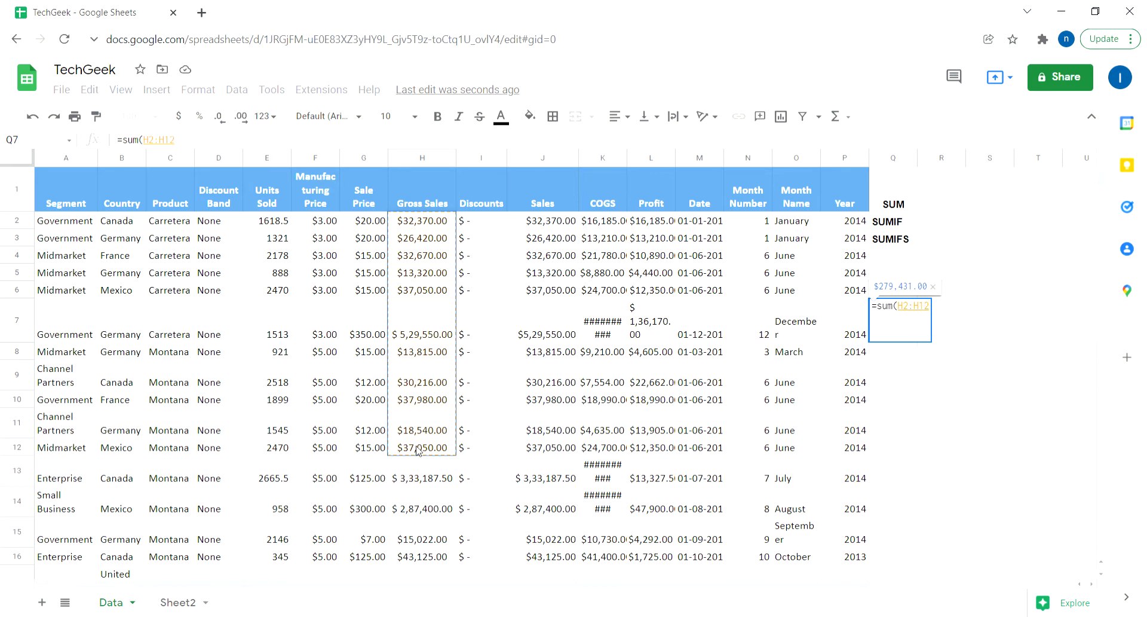
{"action": "key", "text": "Return"}
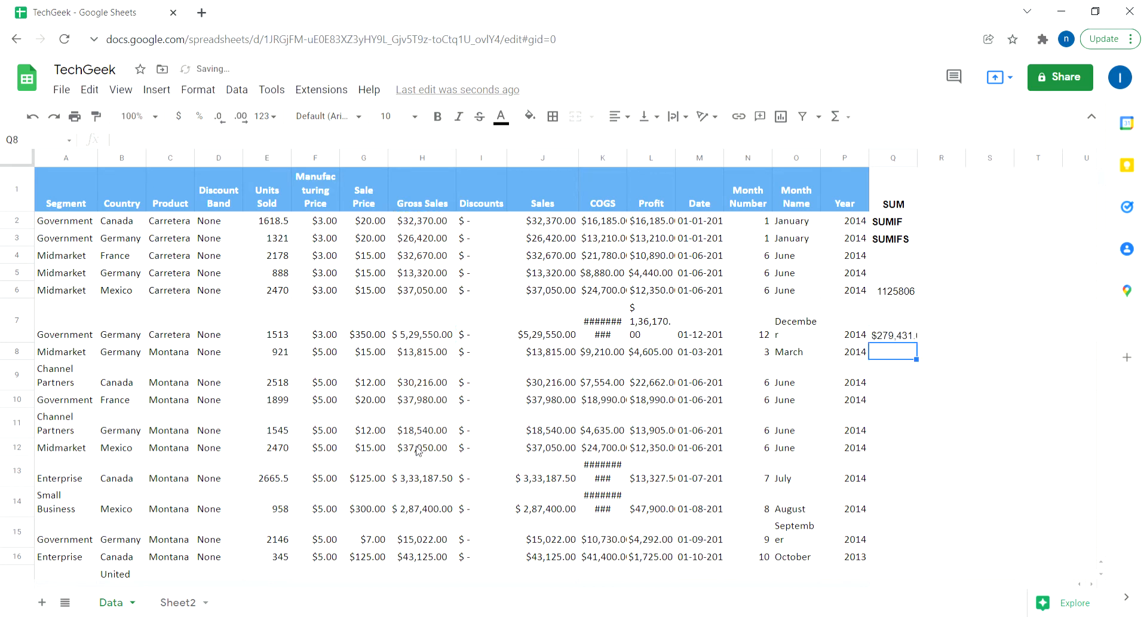
{"action": "key", "text": "Up"}
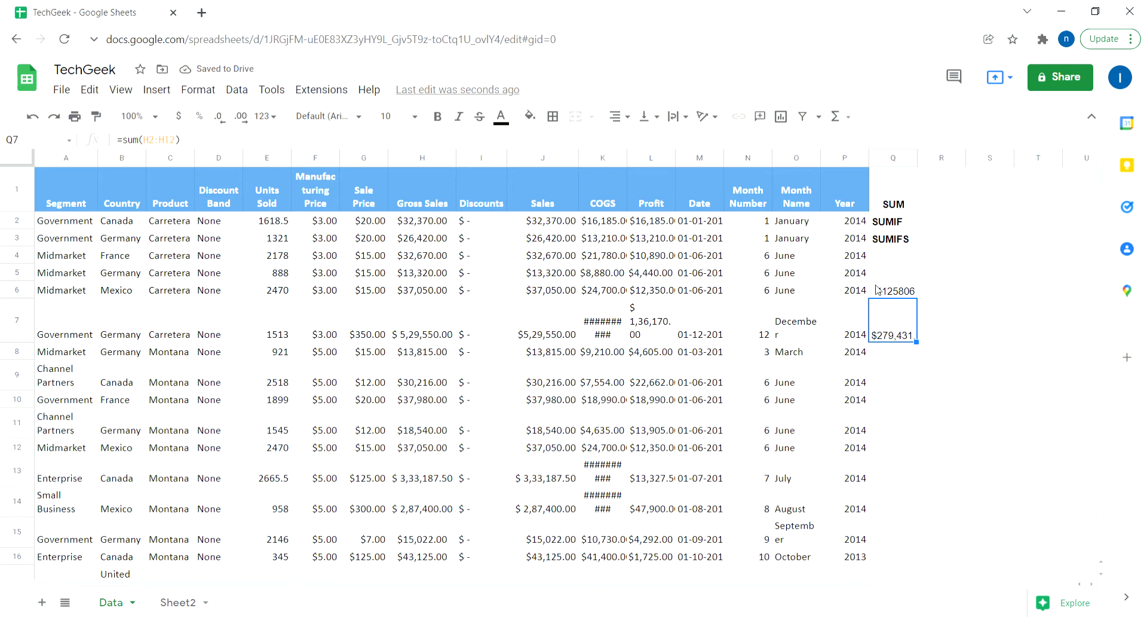
Try turning the SUMIF label in cell Q2 into a =SUMIF( formula to bring up the function's syntax help
{"action": "left_click", "coordinate": [894, 245]}
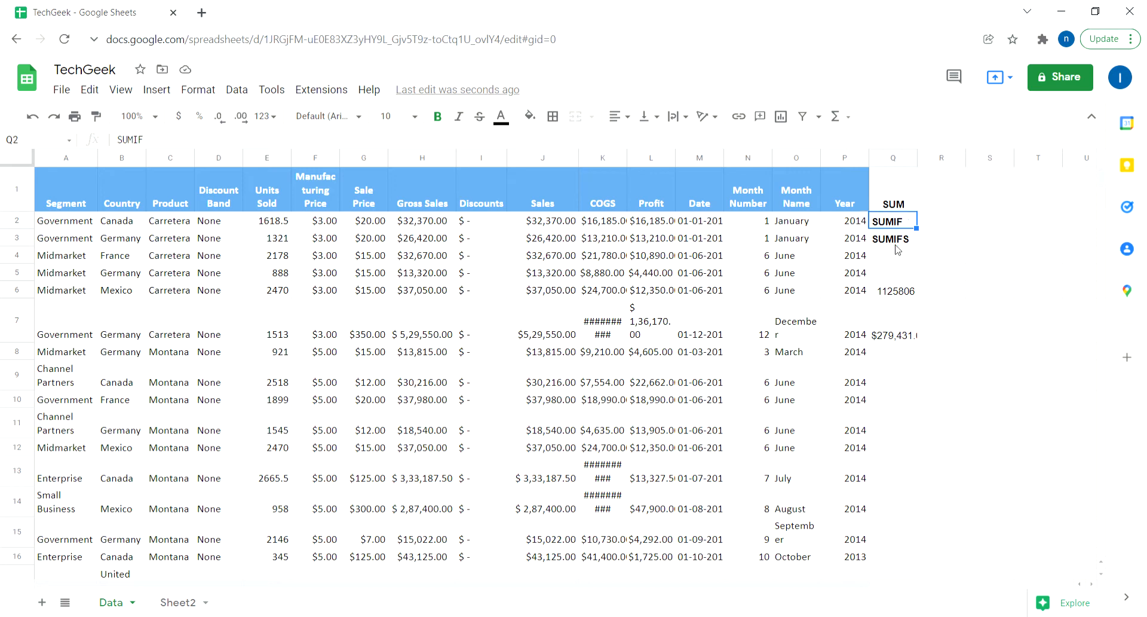
{"action": "key", "text": "Up"}
{"action": "left_click", "coordinate": [148, 139]}
{"action": "key", "text": "Home"}
{"action": "type", "text": "="}
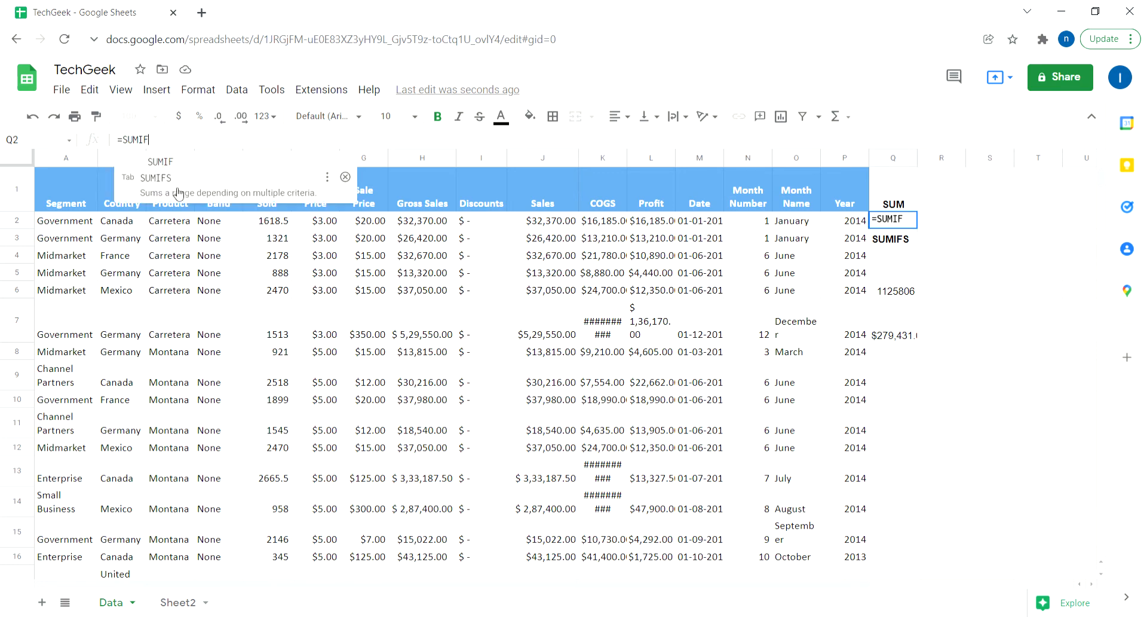
{"action": "left_click", "coordinate": [180, 184]}
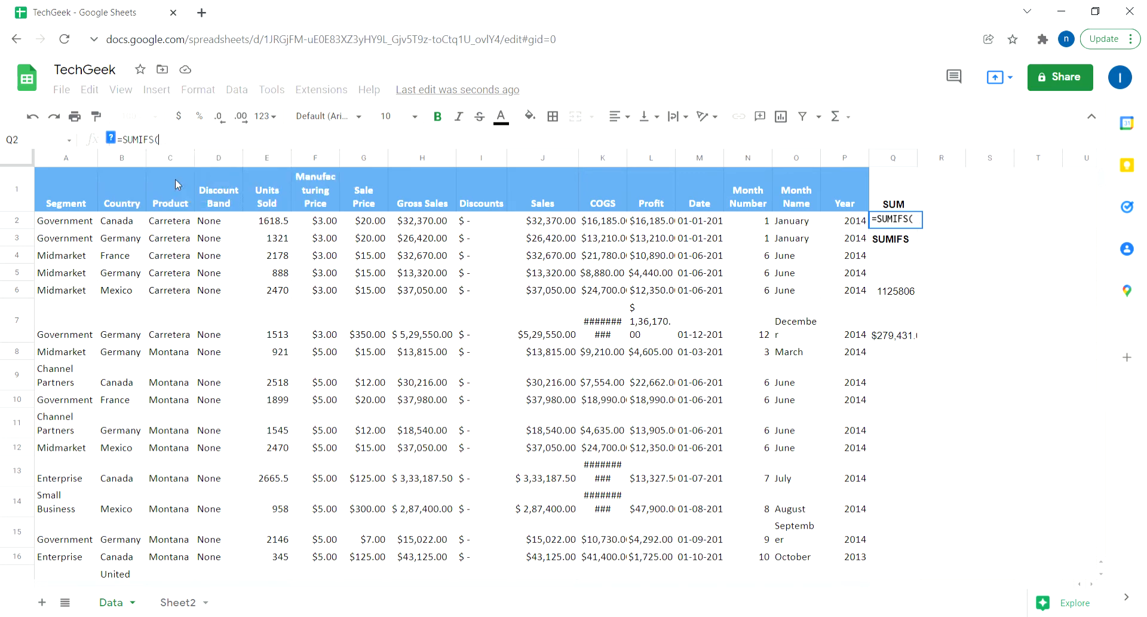
{"action": "left_click", "coordinate": [111, 140]}
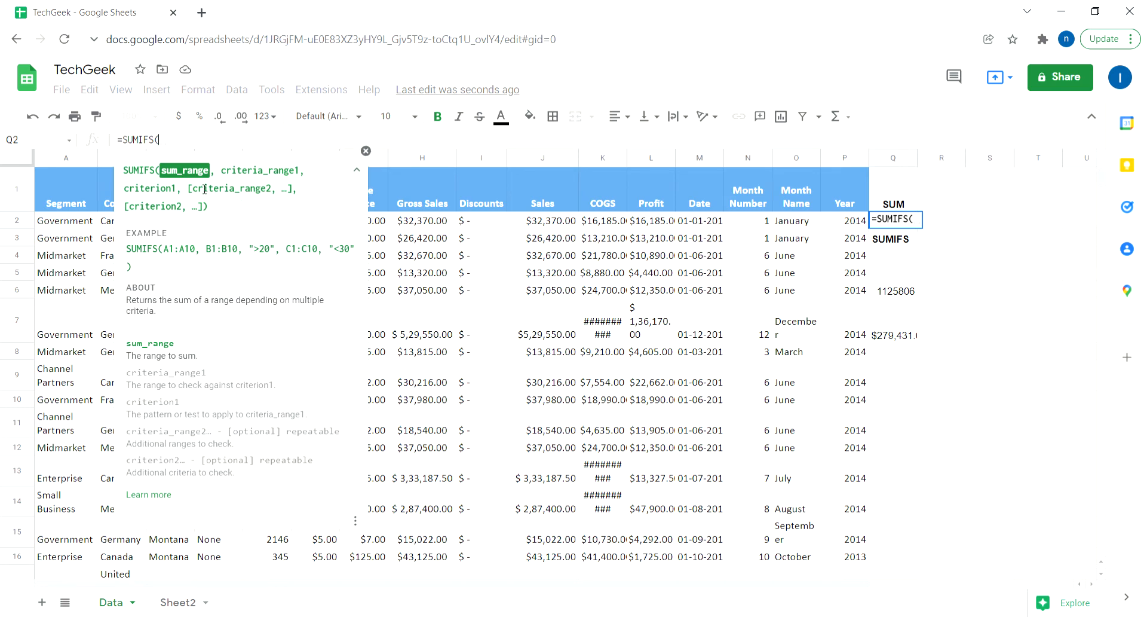
{"action": "left_click", "coordinate": [158, 140]}
{"action": "key", "text": "BackSpace"}
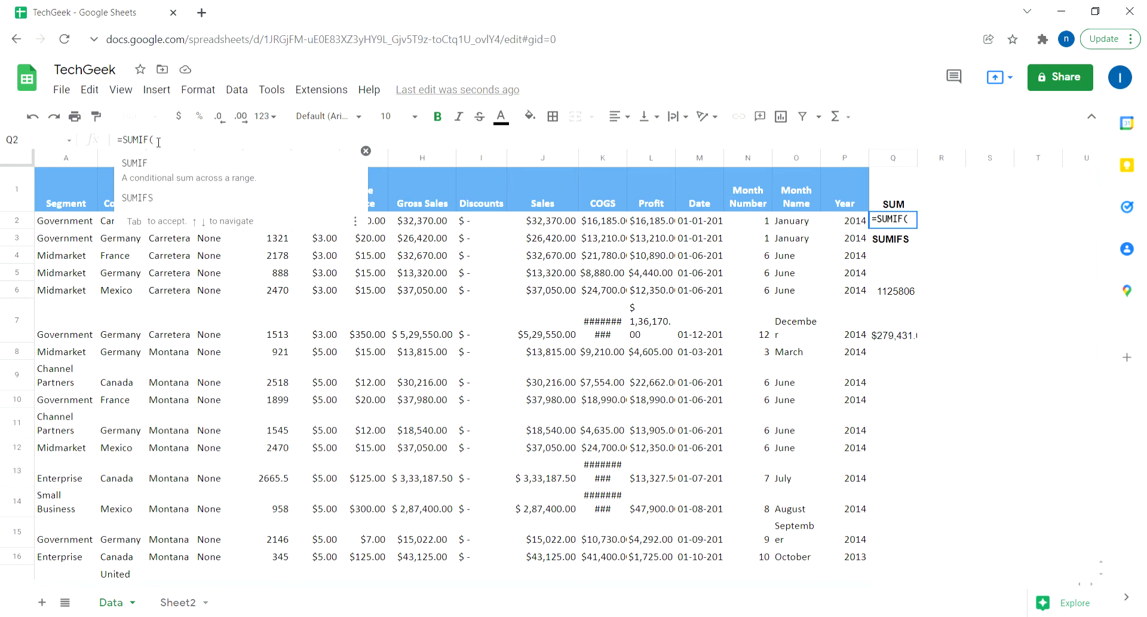
{"action": "left_click", "coordinate": [166, 163]}
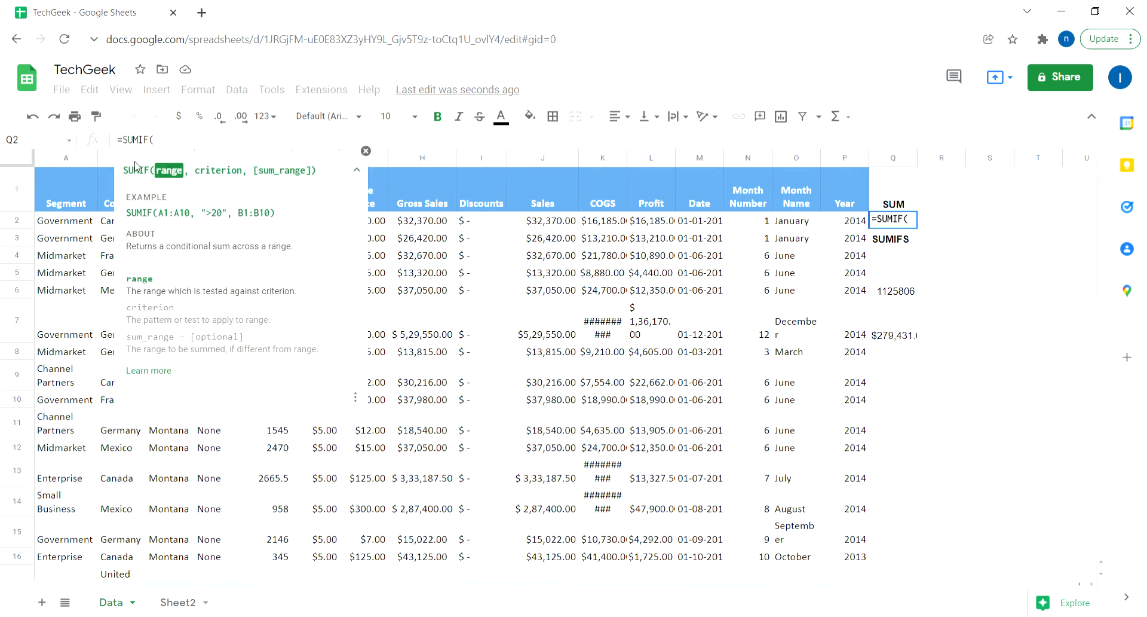
Review the range, criterion and sum_range arguments in the SUMIF syntax help, and discard the edit in cell Q2
{"action": "left_click_drag", "start_coordinate": [203, 176], "coordinate": [317, 173]}
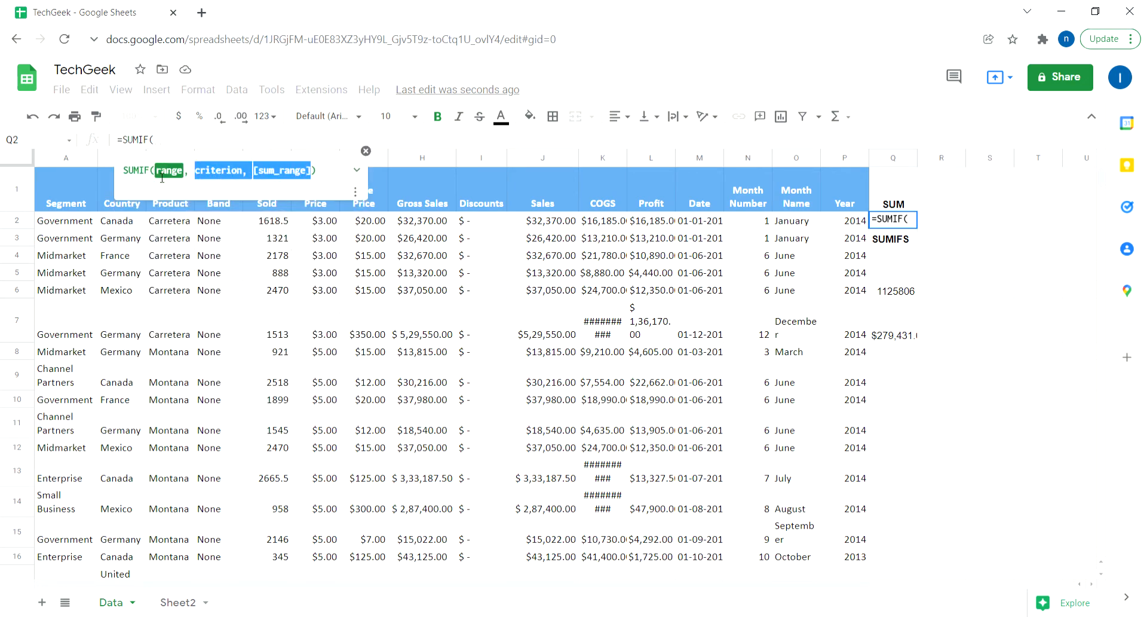
{"action": "left_click_drag", "start_coordinate": [162, 177], "coordinate": [322, 174]}
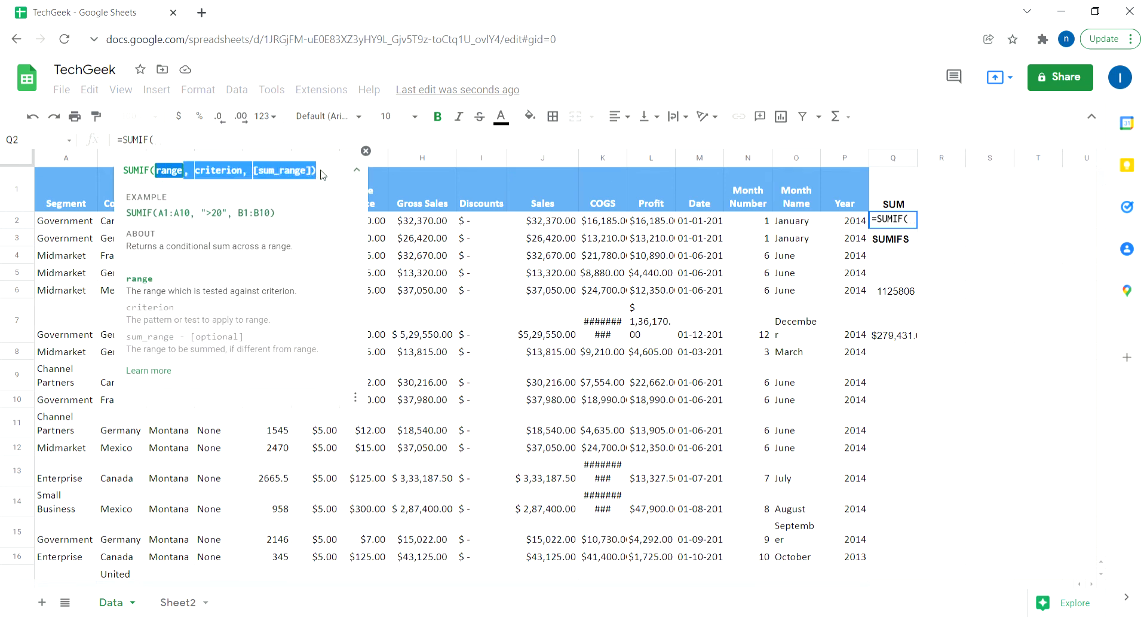
{"action": "left_click", "coordinate": [174, 177]}
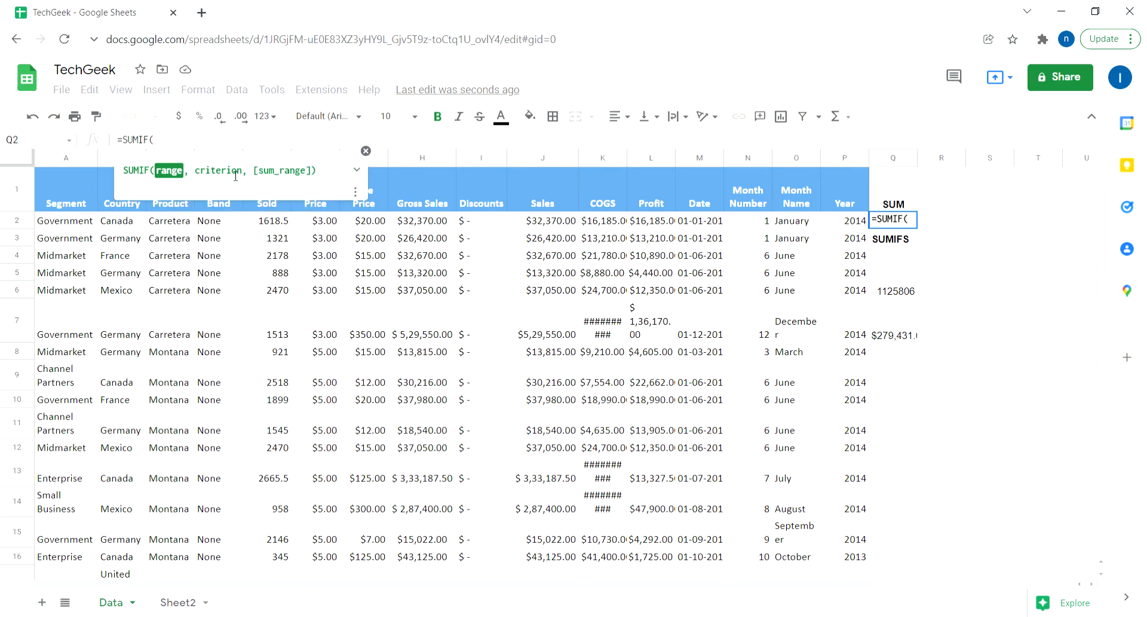
{"action": "left_click", "coordinate": [308, 172]}
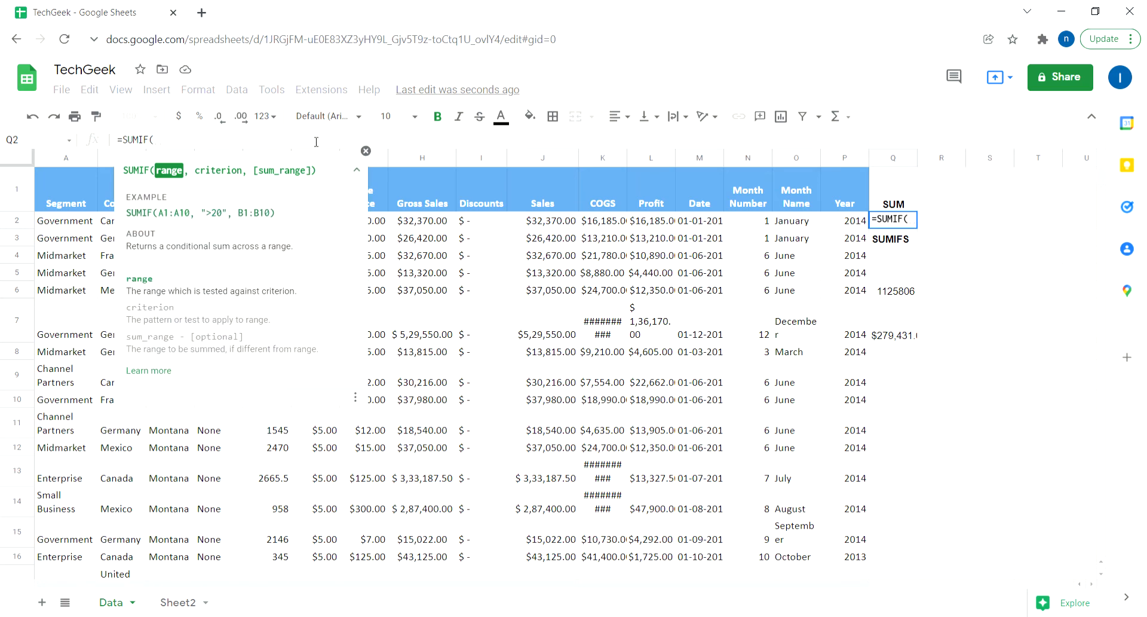
{"action": "left_click", "coordinate": [464, 358]}
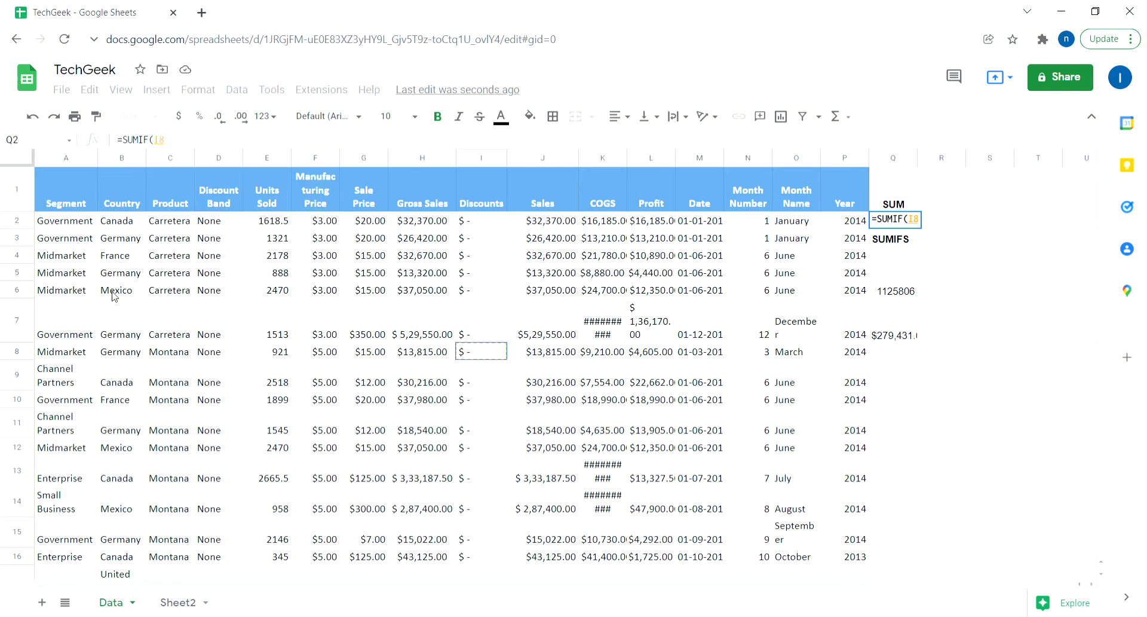
{"action": "key", "text": "Escape"}
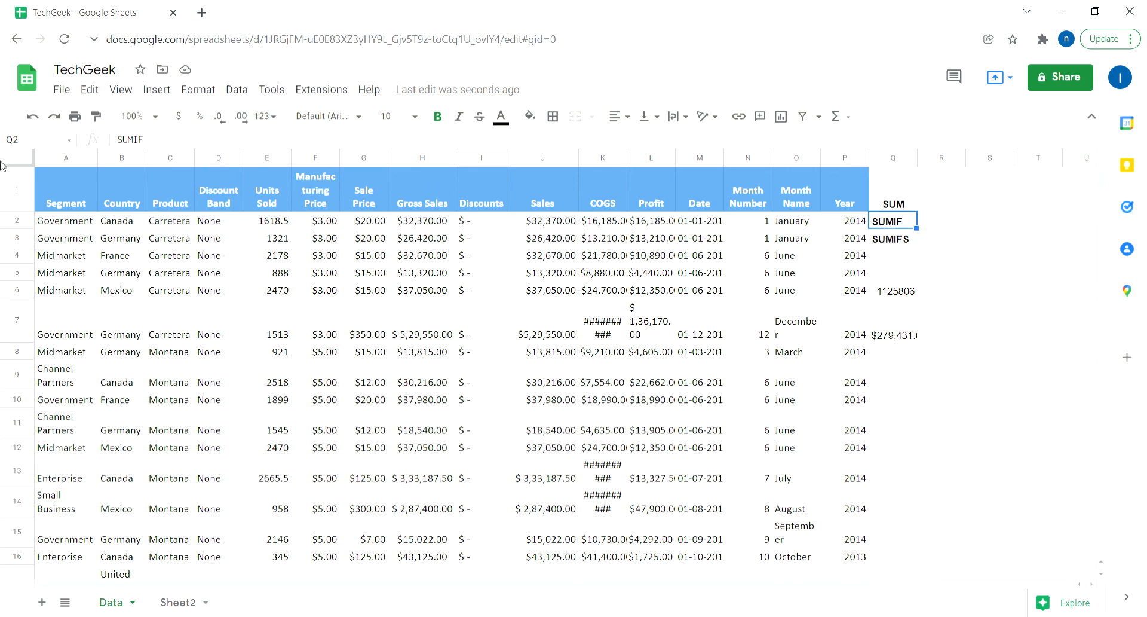
Examine the Segment, Country and Units Sold data, including the Mexico record in row 6, as inputs for a conditional sum
{"action": "left_click", "coordinate": [74, 222]}
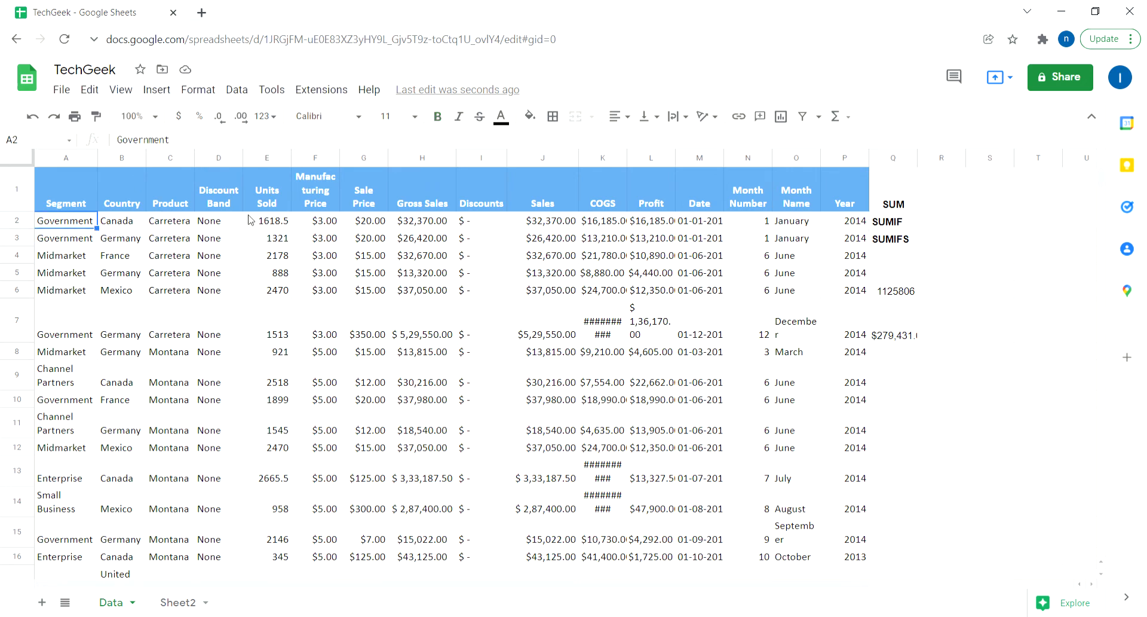
{"action": "left_click_drag", "start_coordinate": [267, 223], "coordinate": [285, 476]}
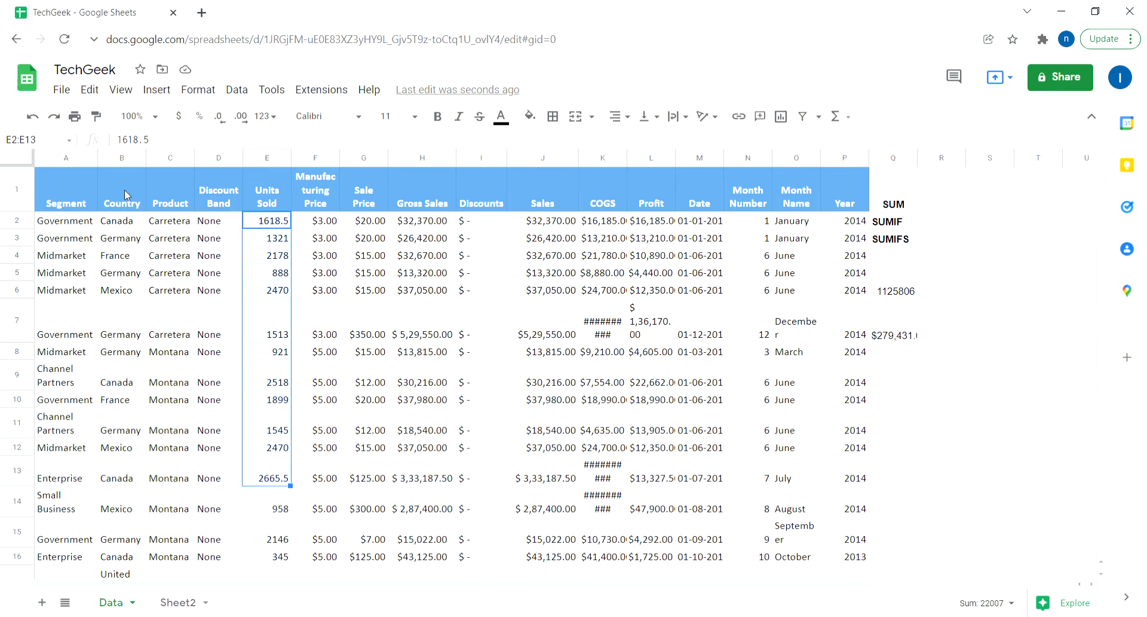
{"action": "left_click", "coordinate": [125, 158]}
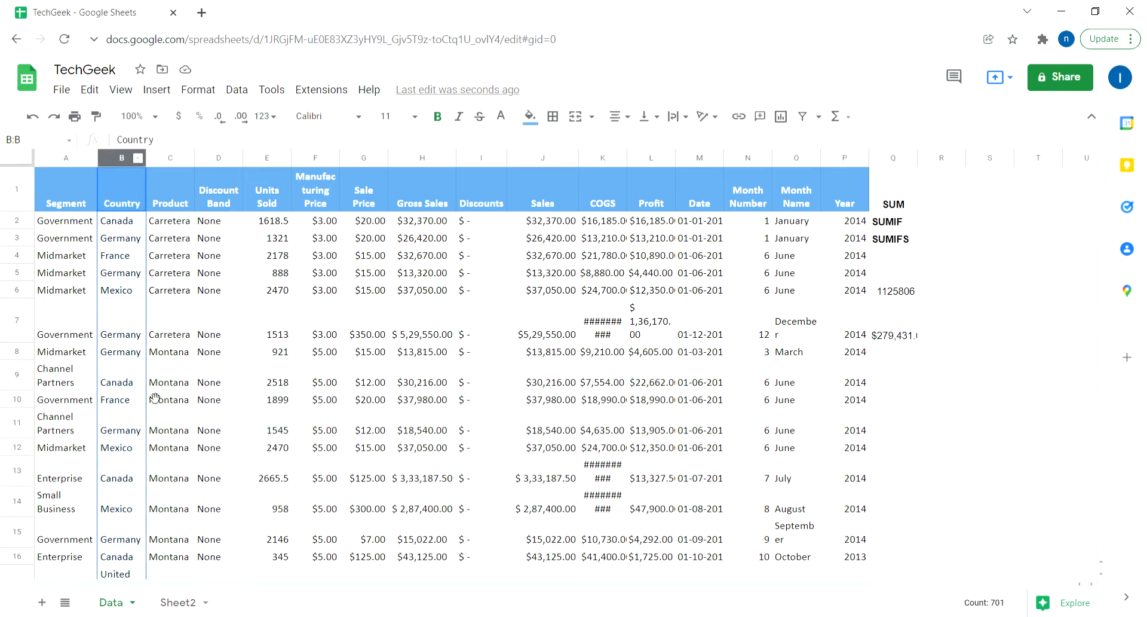
{"action": "left_click", "coordinate": [131, 292]}
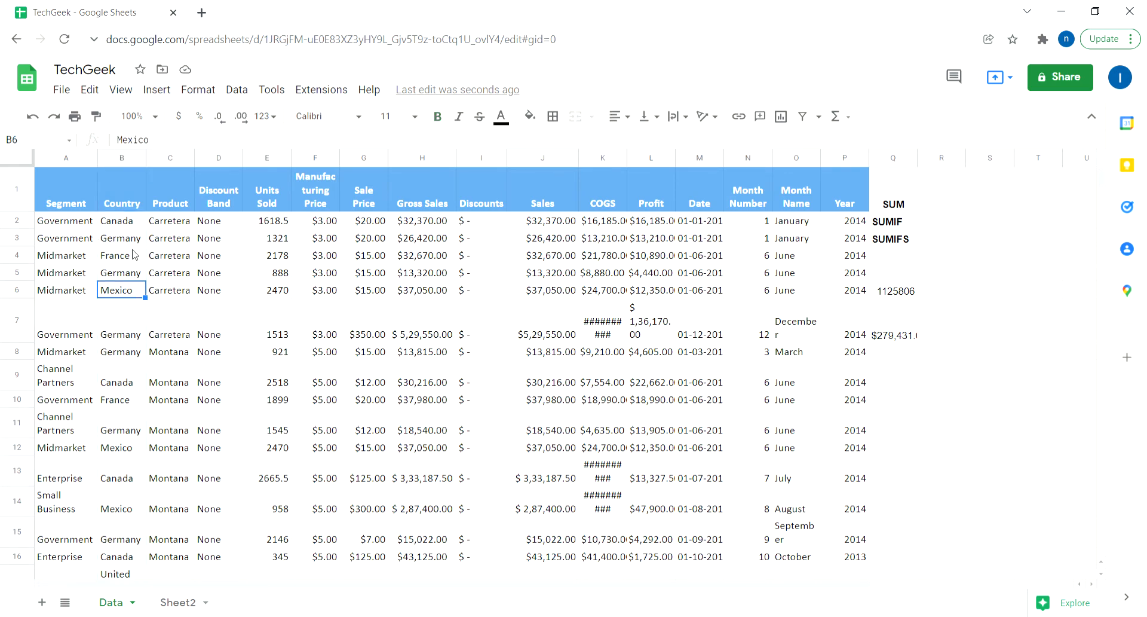
{"action": "left_click", "coordinate": [270, 292]}
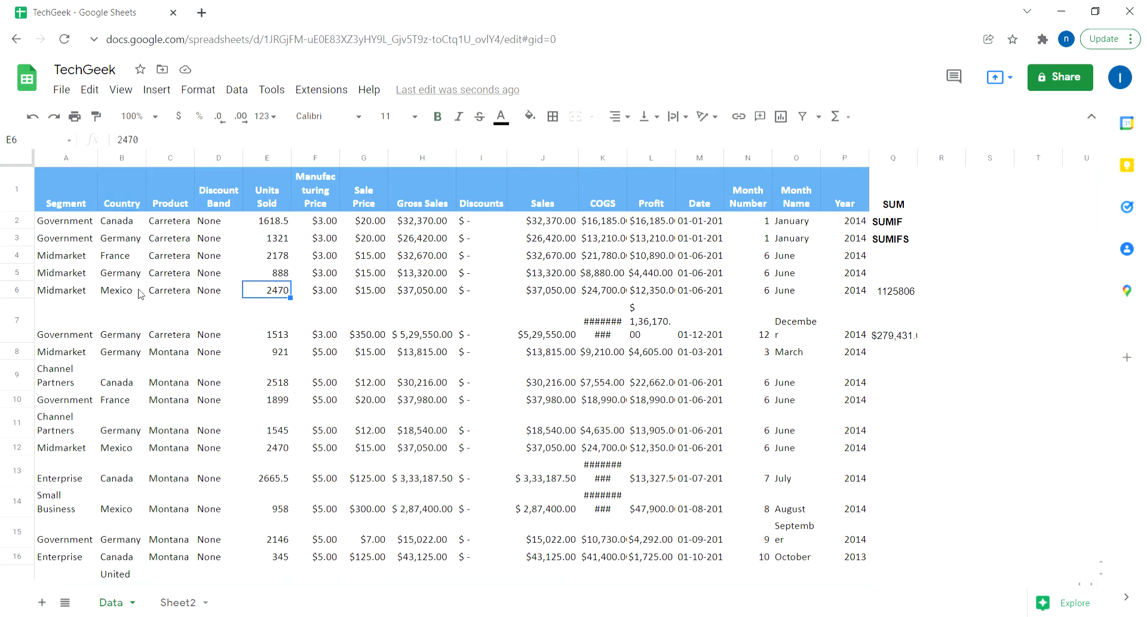
{"action": "left_click", "coordinate": [141, 295]}
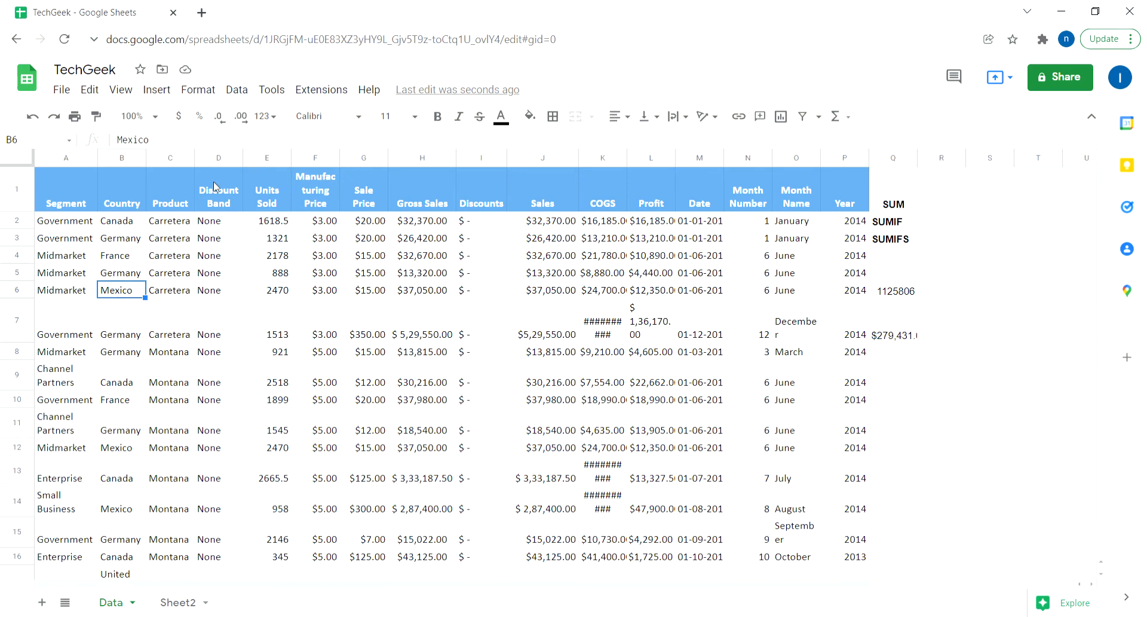
Start a SUMIF formula in cell Q9 with the Country range b2:b as the range tested against the criterion
{"action": "left_click", "coordinate": [894, 372]}
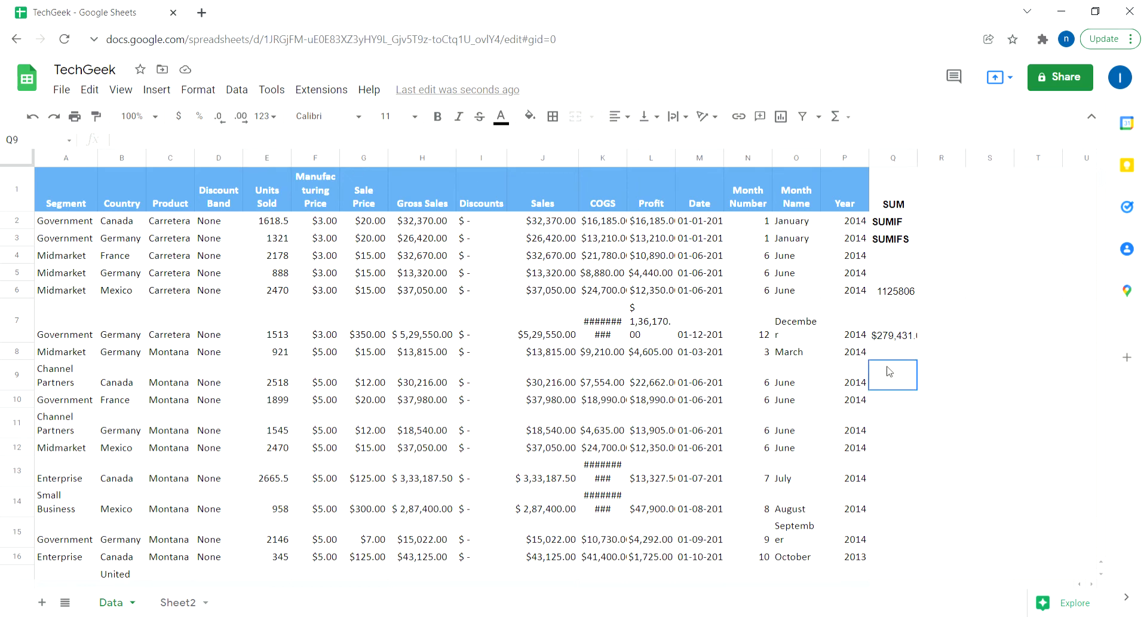
{"action": "type", "text": "=sumi"}
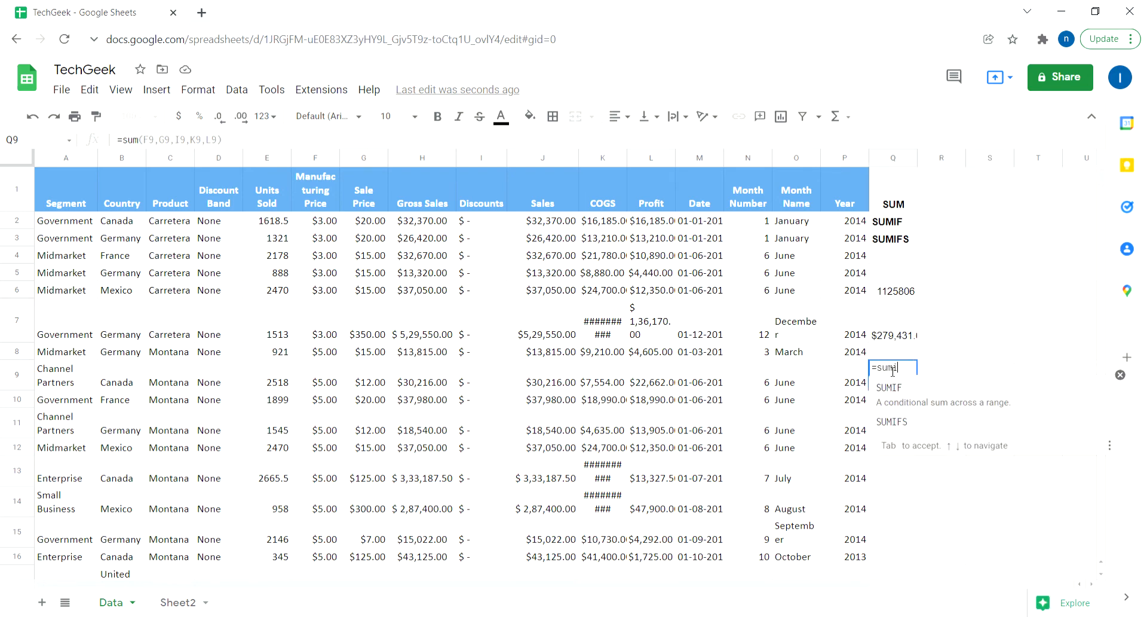
{"action": "type", "text": "f("}
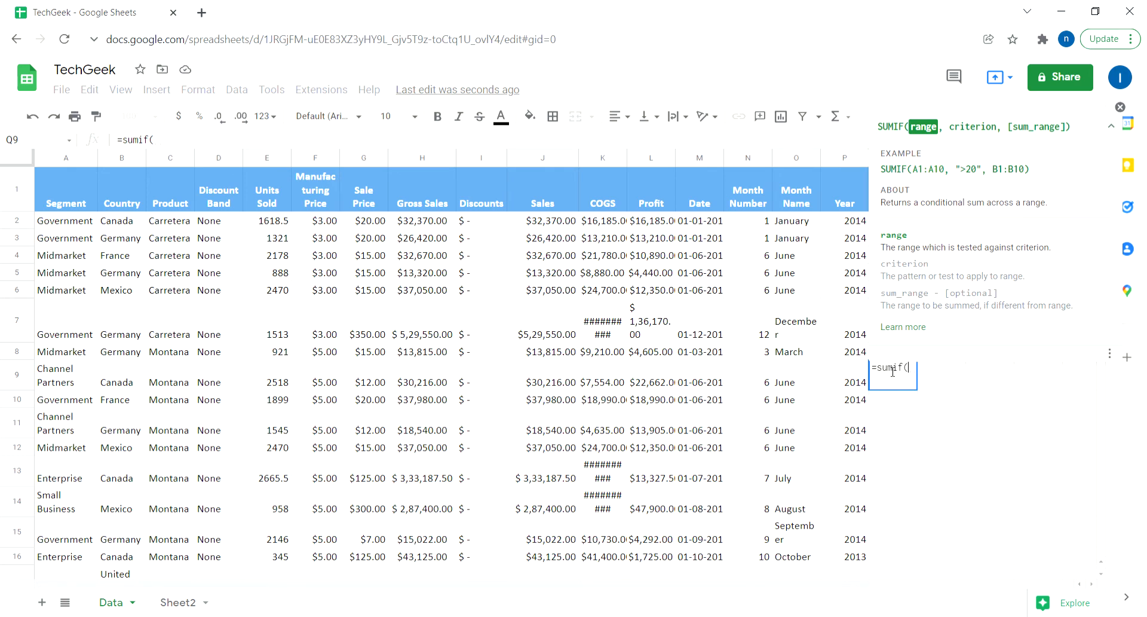
{"action": "type", "text": "b2:n"}
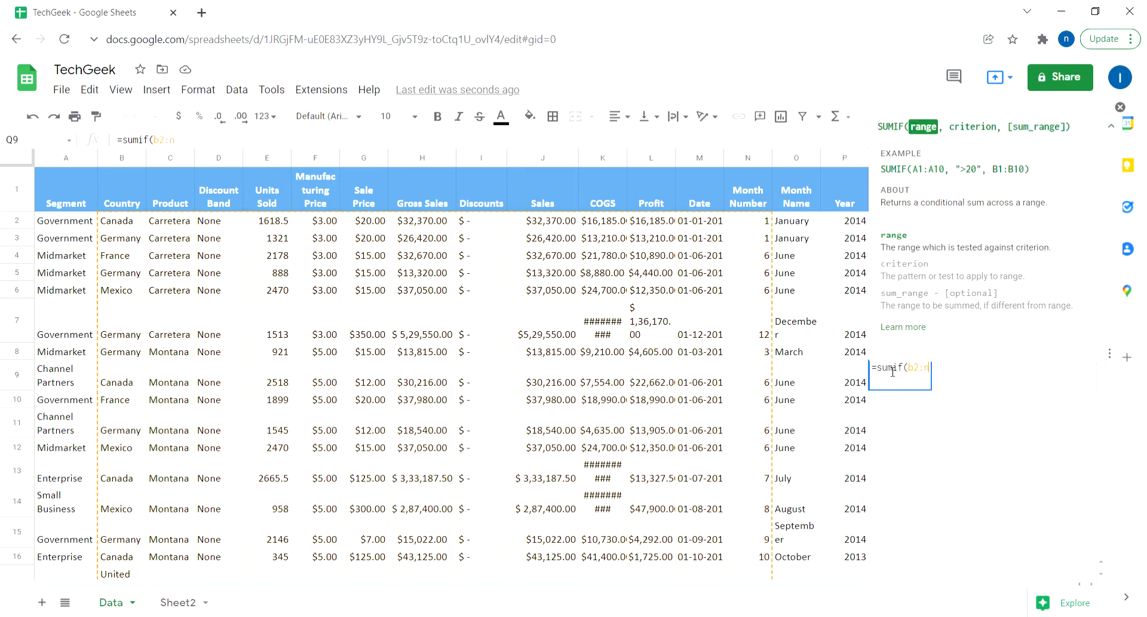
{"action": "key", "text": "BackSpace"}
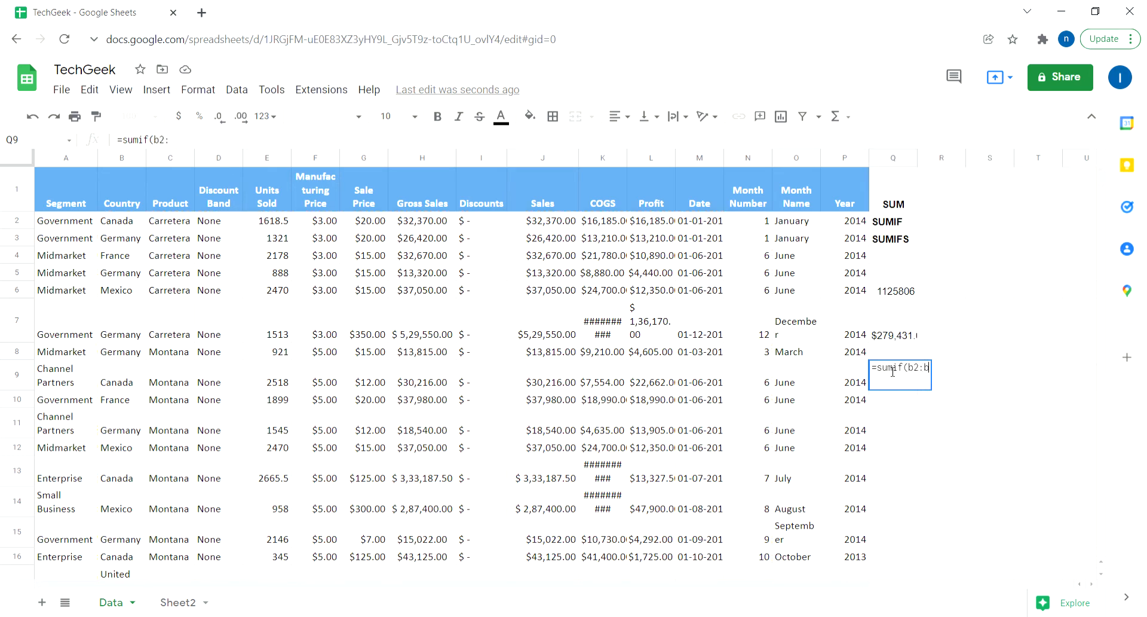
{"action": "type", "text": "b,"}
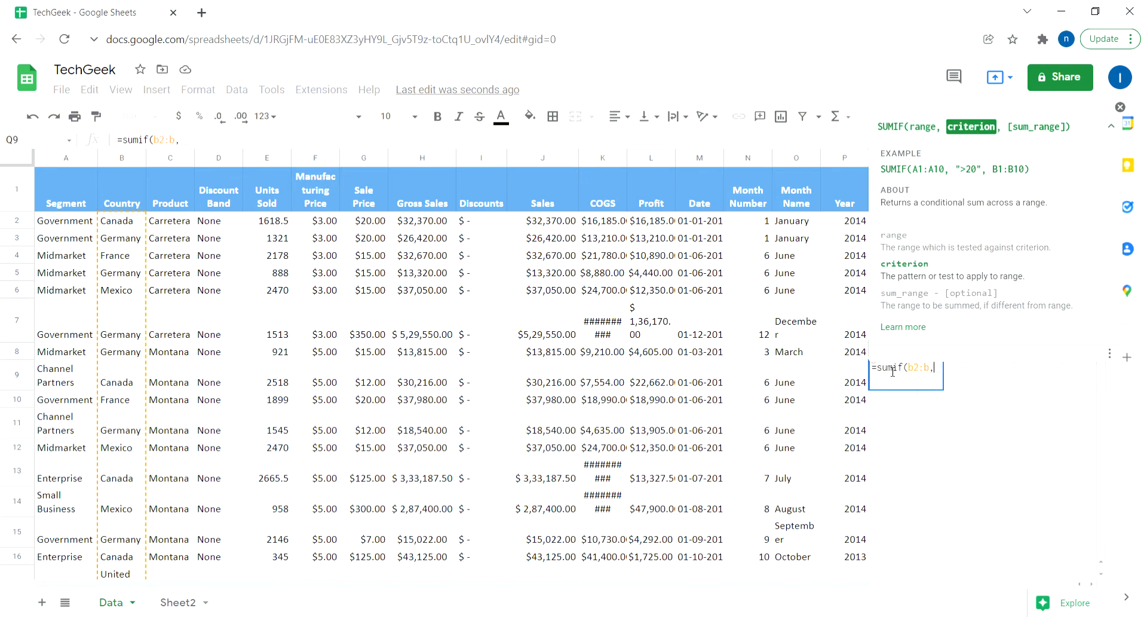
Complete the SUMIF formula in Q9 with the criterion "Mexico" and the Units Sold sum range e2:e
{"action": "type", "text": "\"Mexico"}
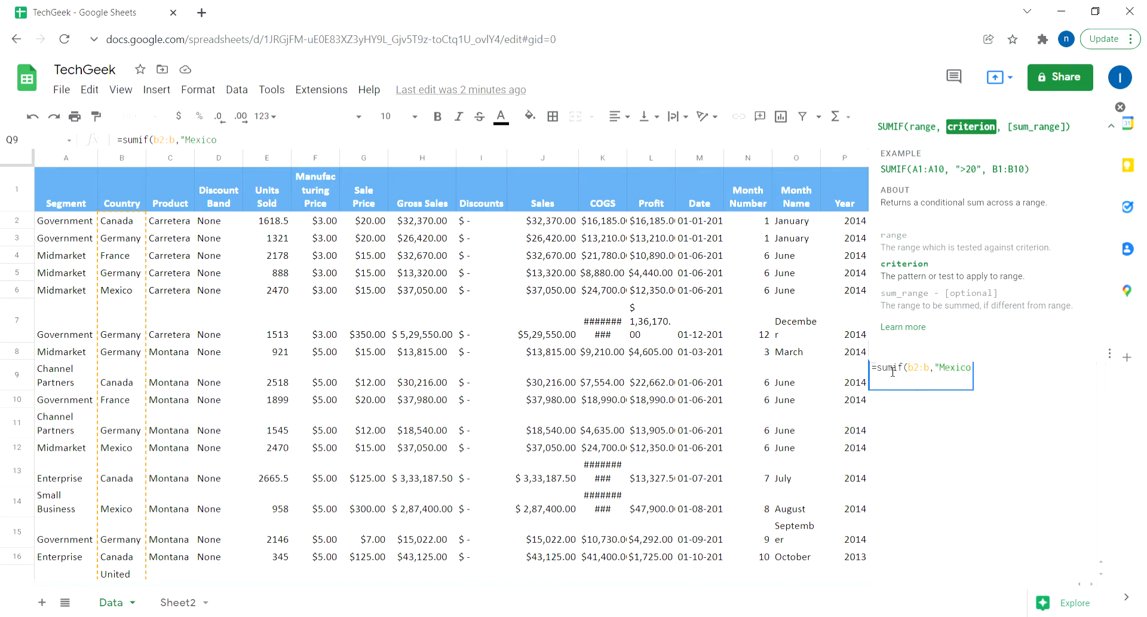
{"action": "type", "text": ":"}
{"action": "key", "text": "BackSpace"}
{"action": "type", "text": "\","}
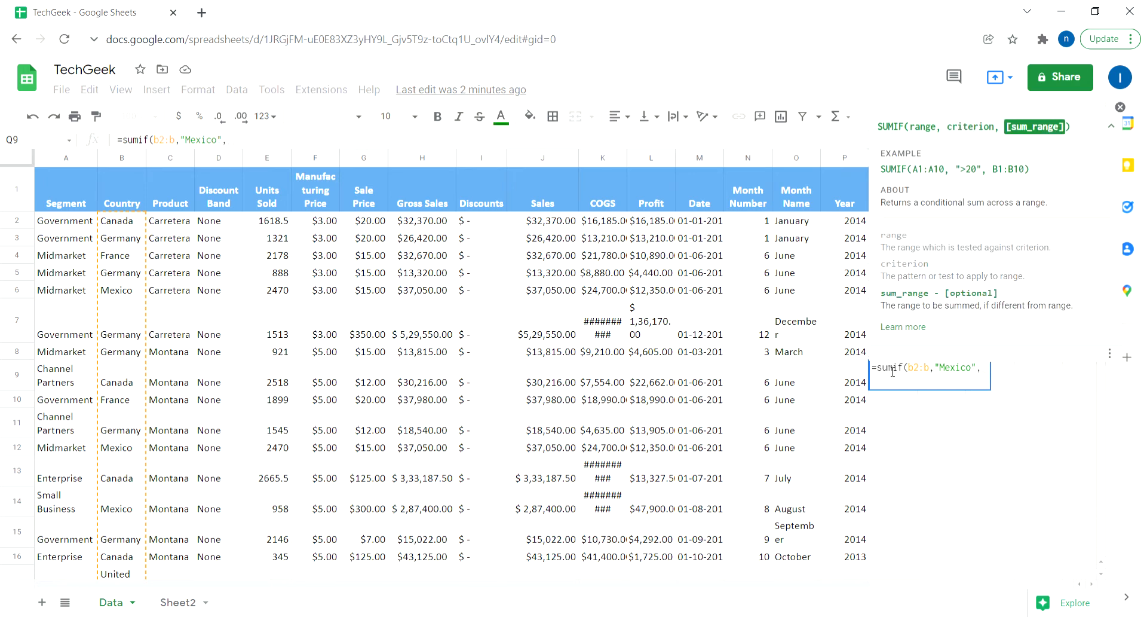
{"action": "type", "text": "e2"}
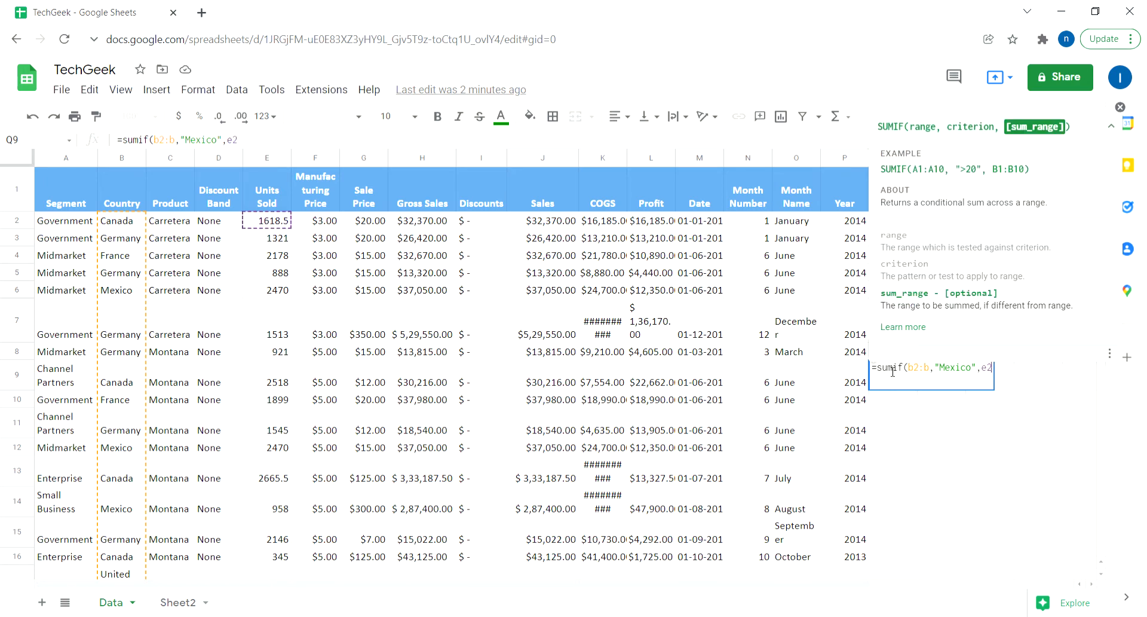
{"action": "type", "text": ":e)"}
{"action": "key", "text": "Return"}
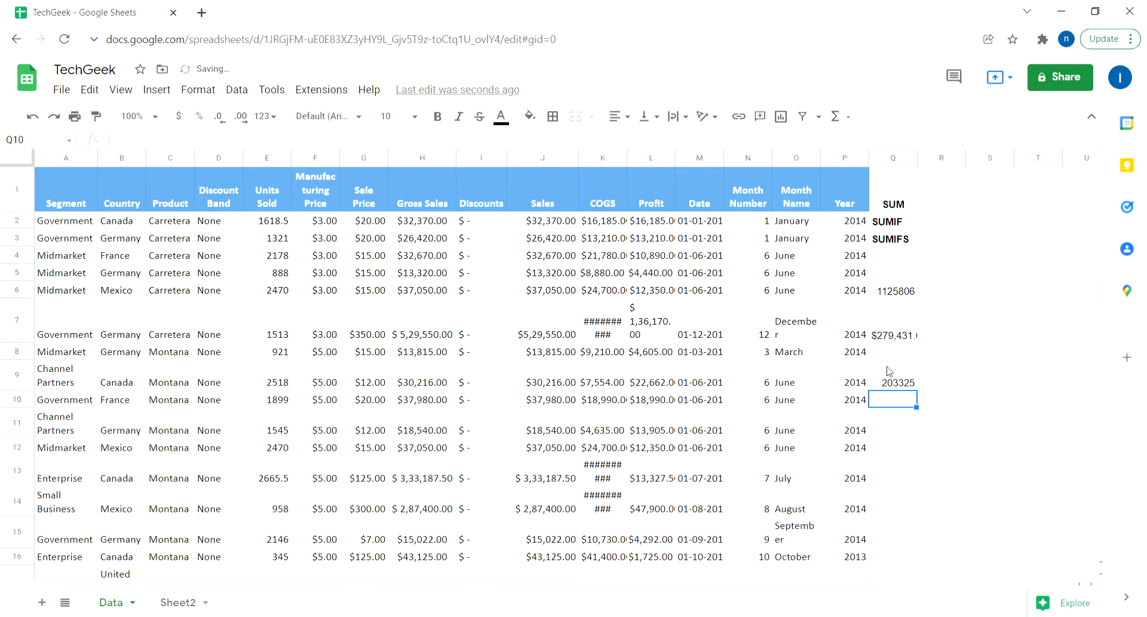
Replace the criterion in the SUMIF formula in cell Q9 with "Germany" and reselect the cell to check it
{"action": "left_click", "coordinate": [889, 371]}
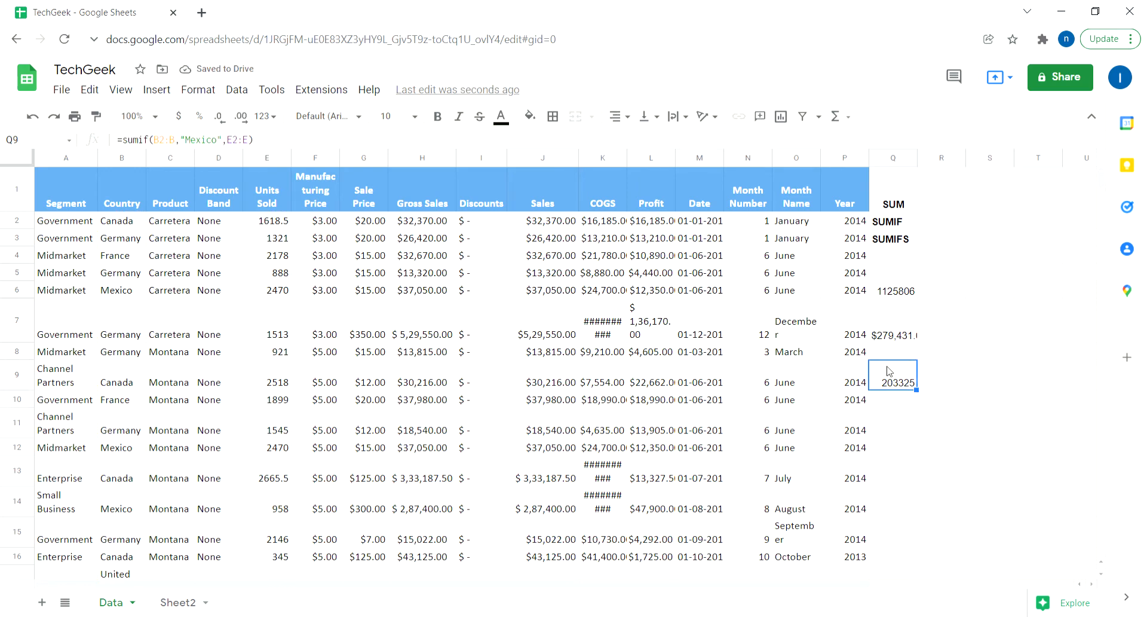
{"action": "left_click", "coordinate": [223, 140]}
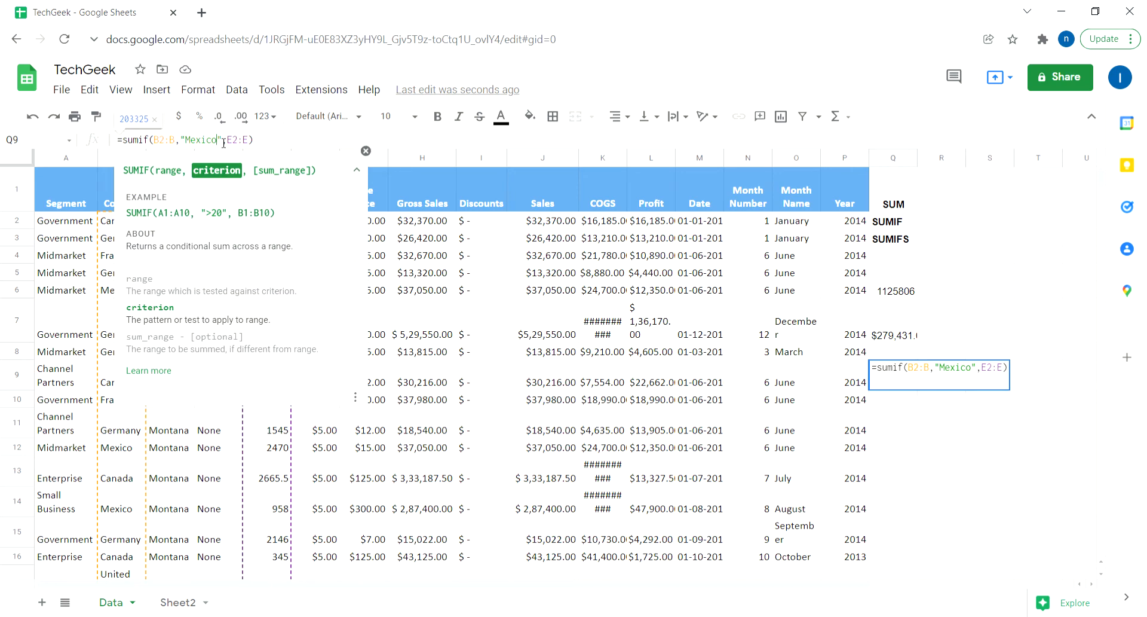
{"action": "key", "text": "BackSpace"}
{"action": "key", "text": "BackSpace"}
{"action": "key", "text": "BackSpace"}
{"action": "key", "text": "BackSpace"}
{"action": "key", "text": "BackSpace"}
{"action": "key", "text": "BackSpace"}
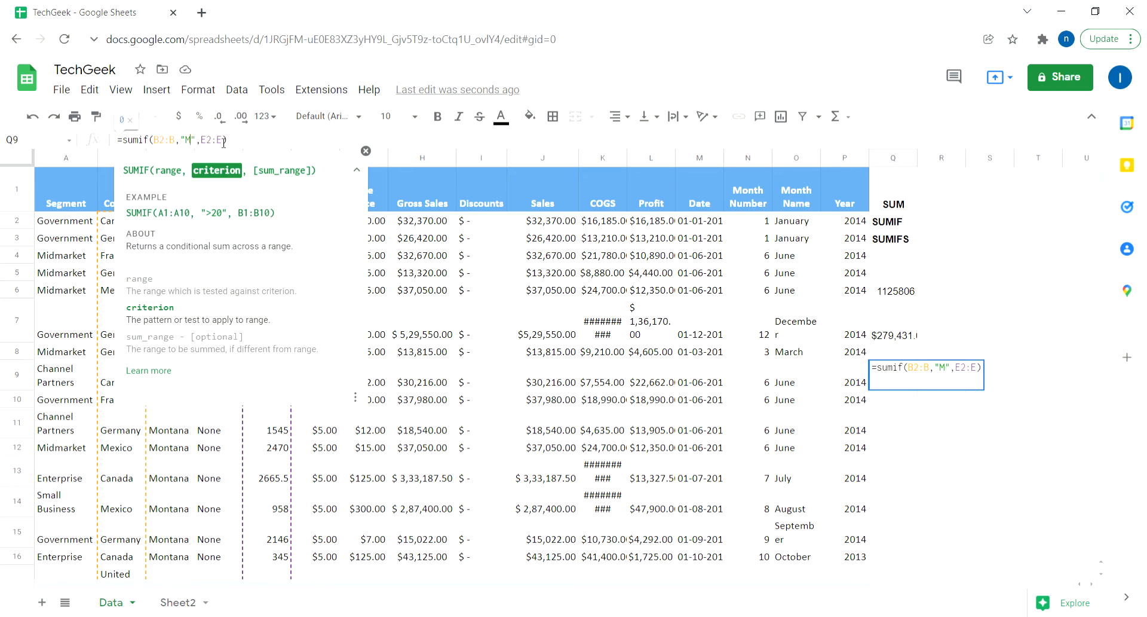
{"action": "type", "text": "Germany"}
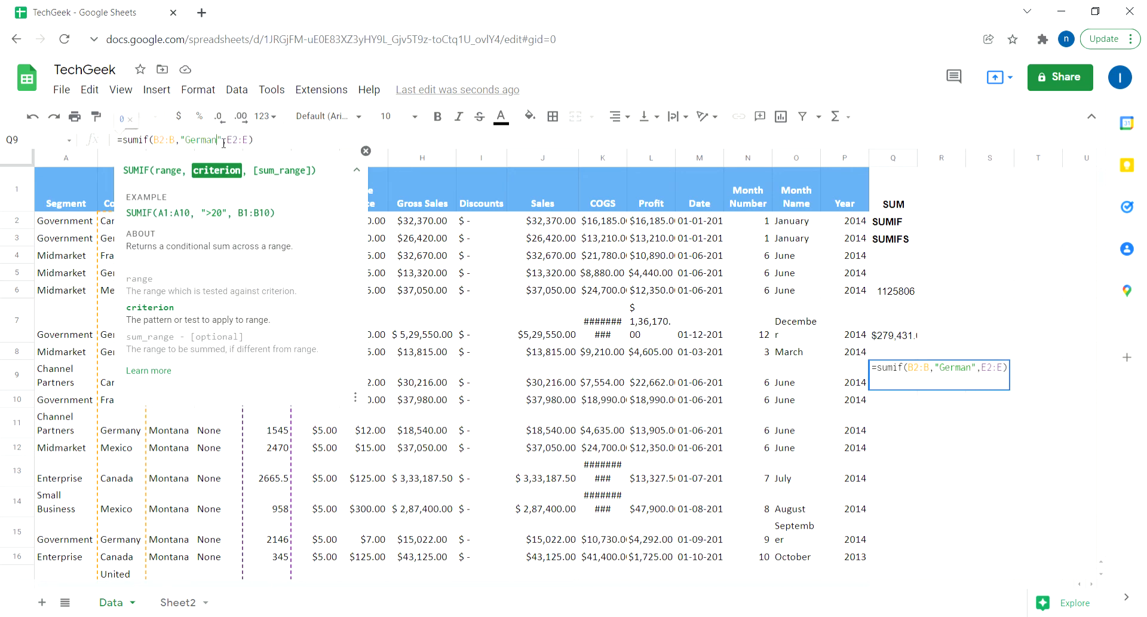
{"action": "key", "text": "Return"}
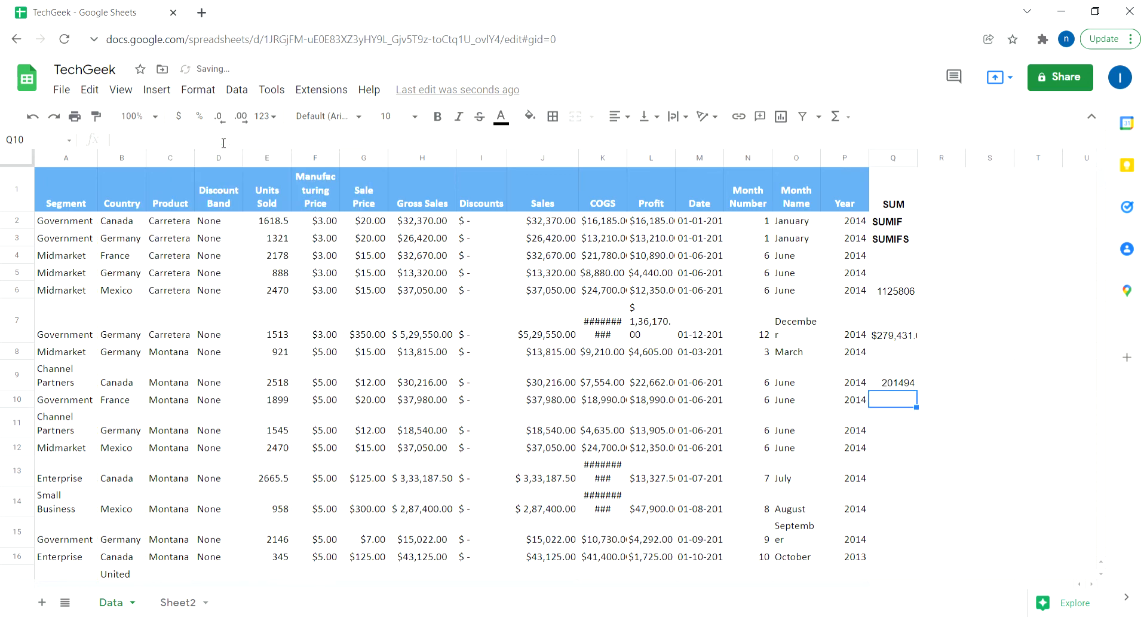
{"action": "key", "text": "Up"}
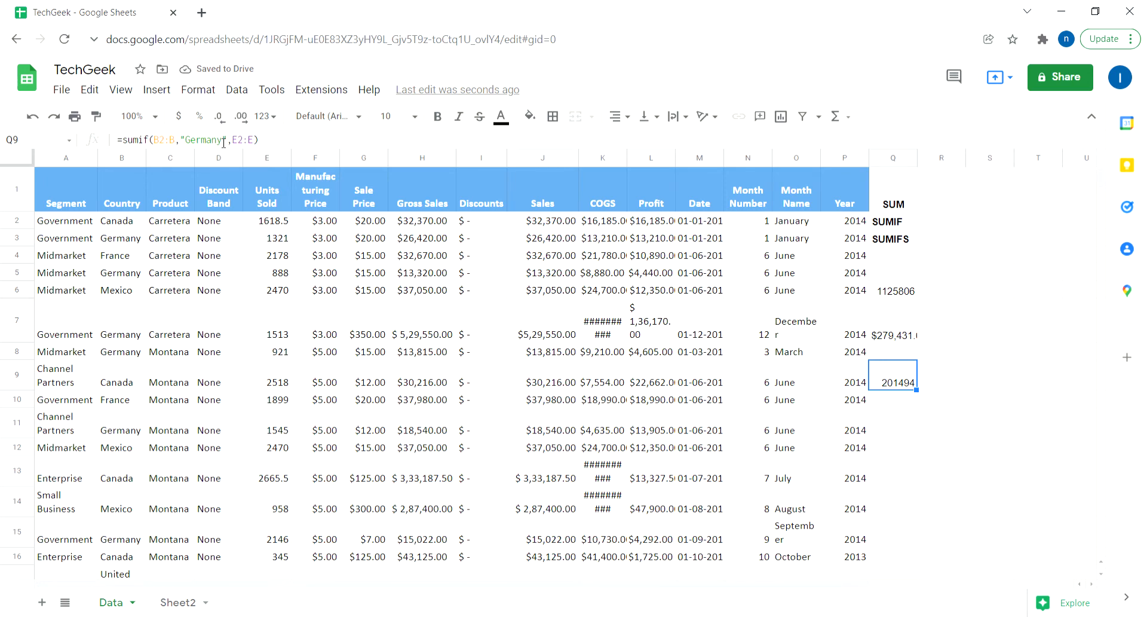
Start a SUMIFS formula in cell Q10 with the Units Sold column e2:e as its sum range, collapsing the syntax help
{"action": "key", "text": "Down"}
{"action": "type", "text": "=sumifs"}
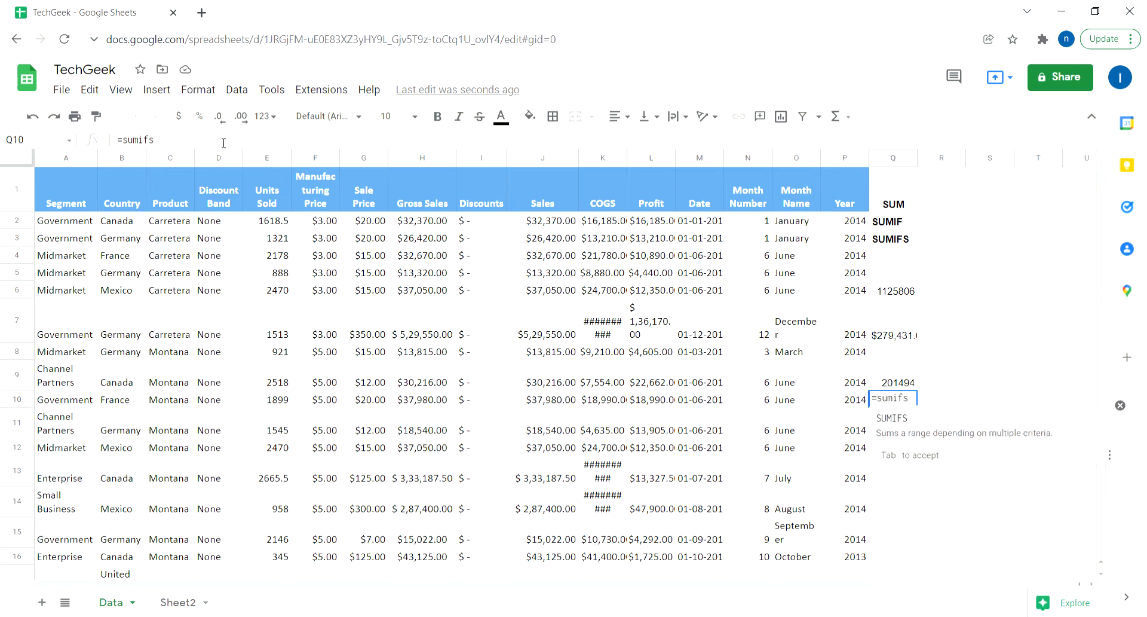
{"action": "type", "text": "("}
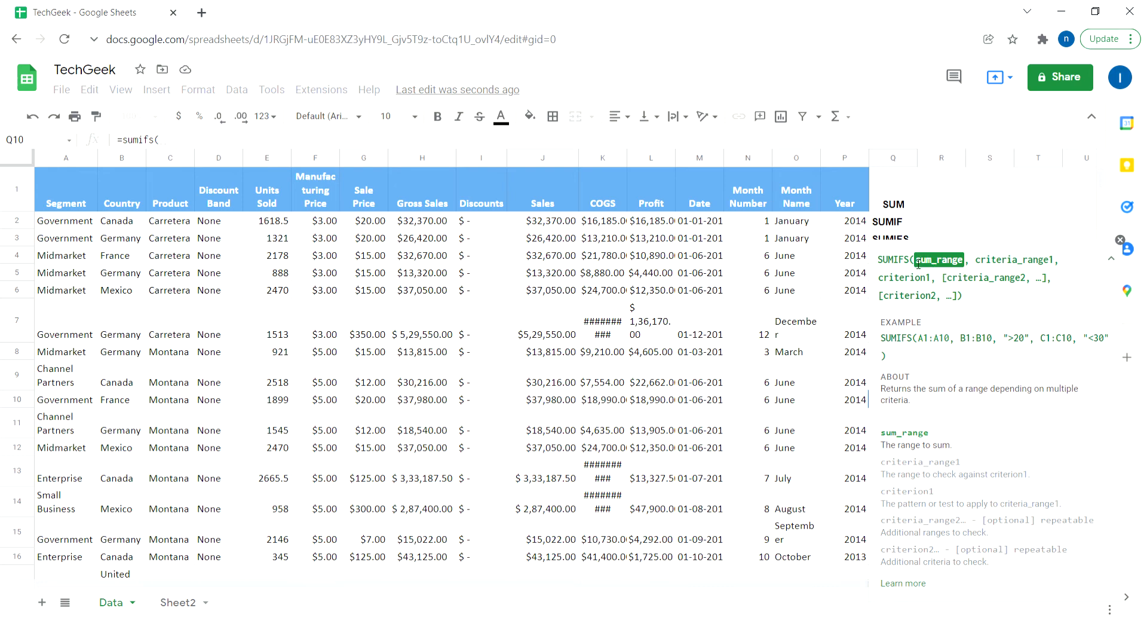
{"action": "left_click", "coordinate": [971, 270]}
{"action": "left_click", "coordinate": [338, 141]}
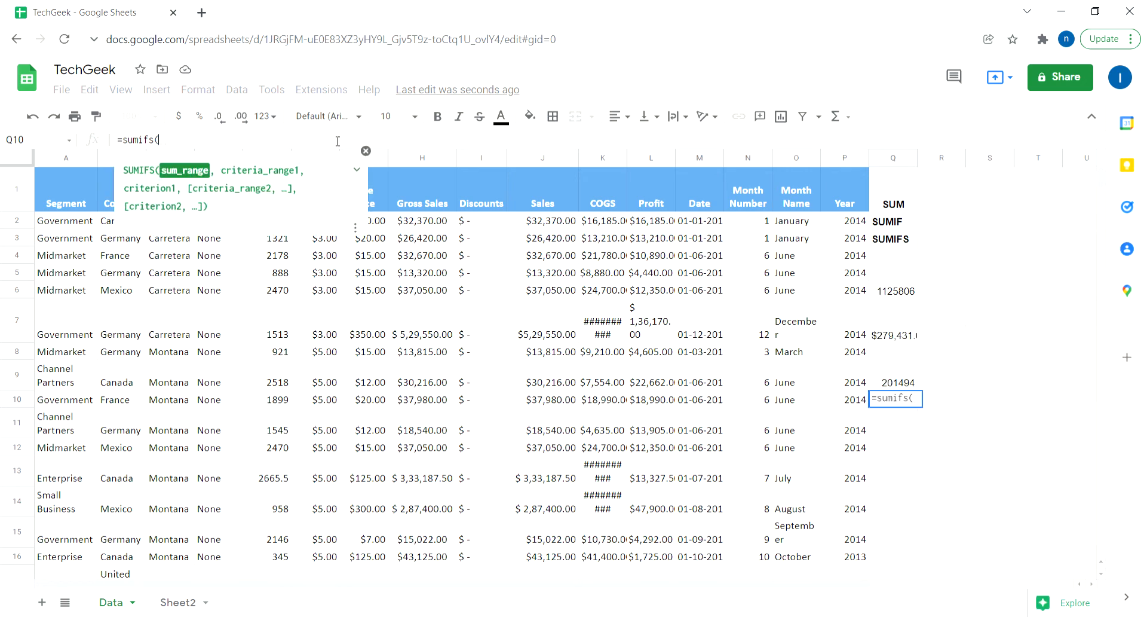
{"action": "type", "text": "e2:e"}
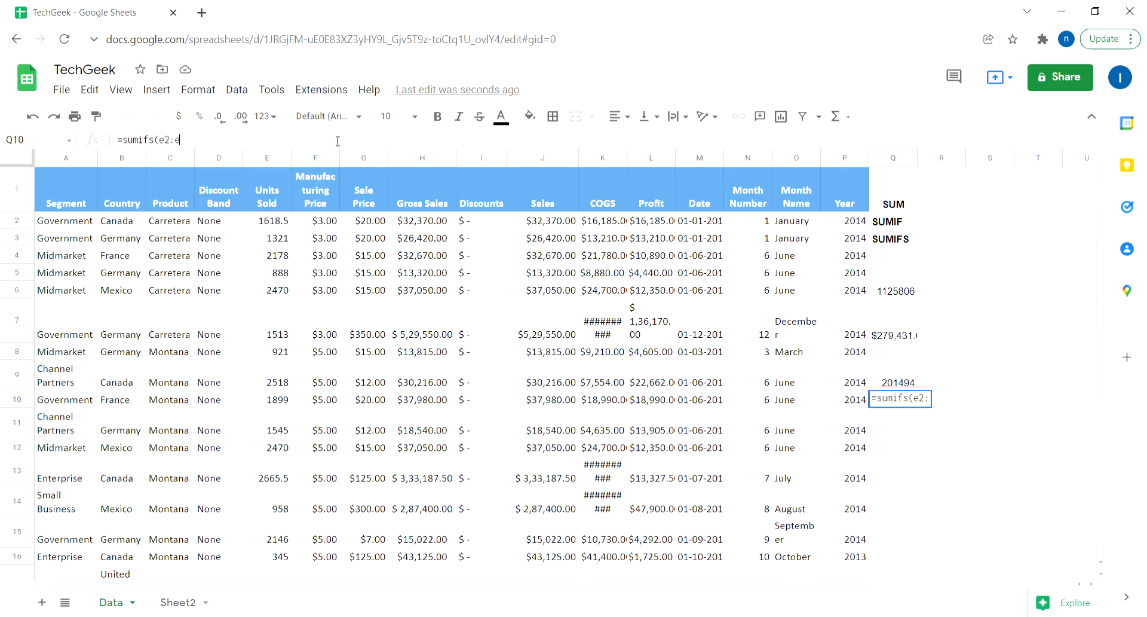
{"action": "type", "text": ","}
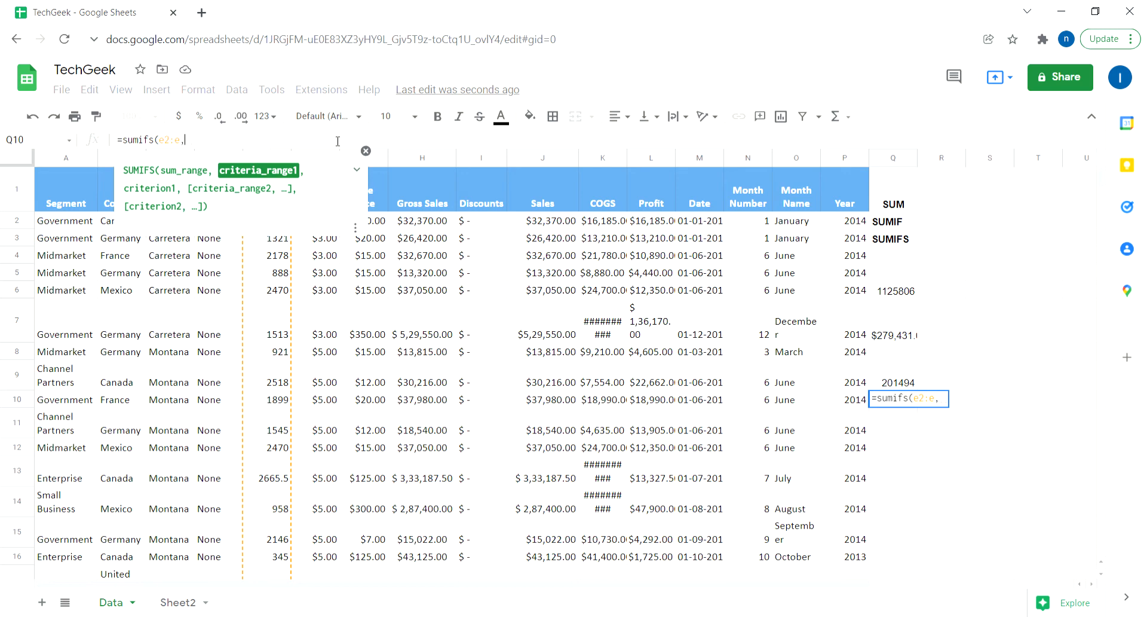
Add the Segment range a2:a with the criterion "Government" as the first condition of the SUMIFS formula in Q10
{"action": "type", "text": "a2:a"}
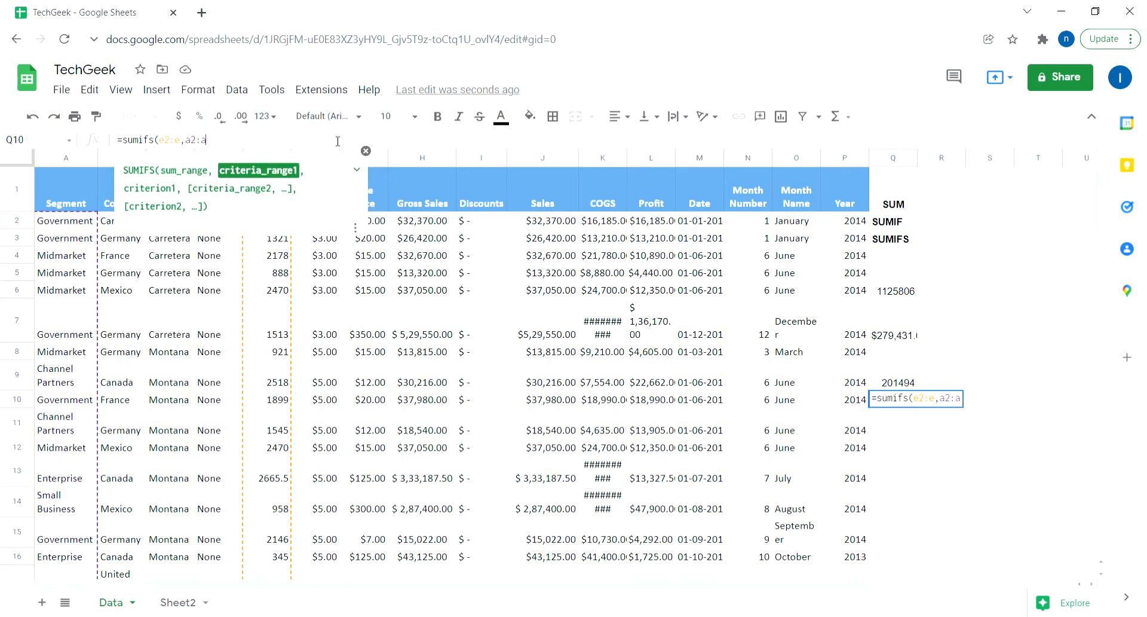
{"action": "type", "text": ","}
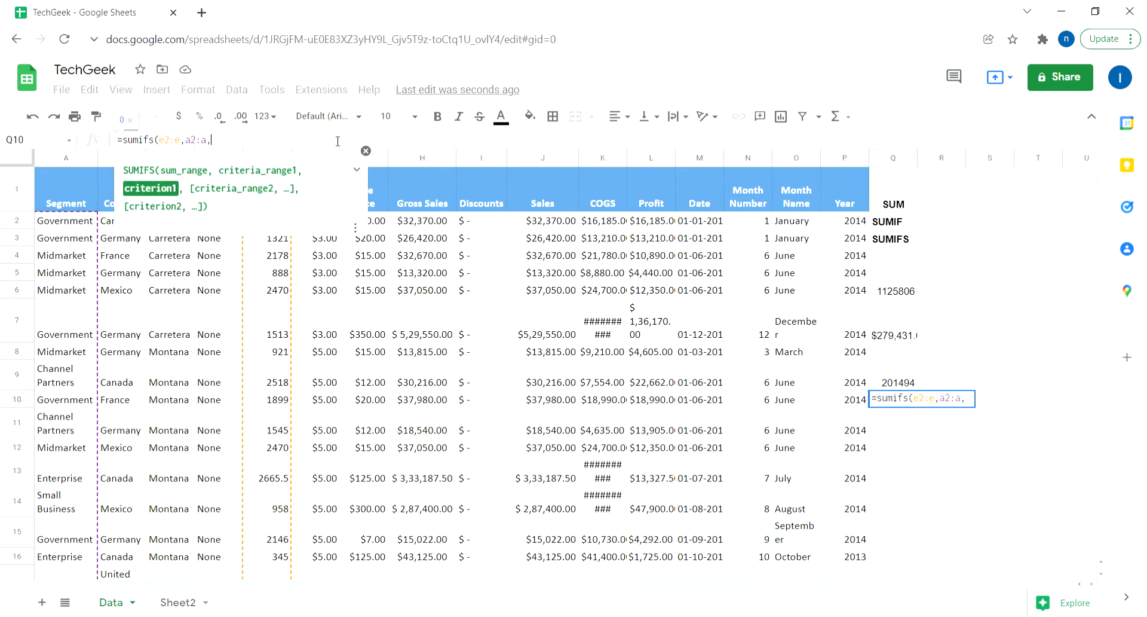
{"action": "type", "text": "\"Governm"}
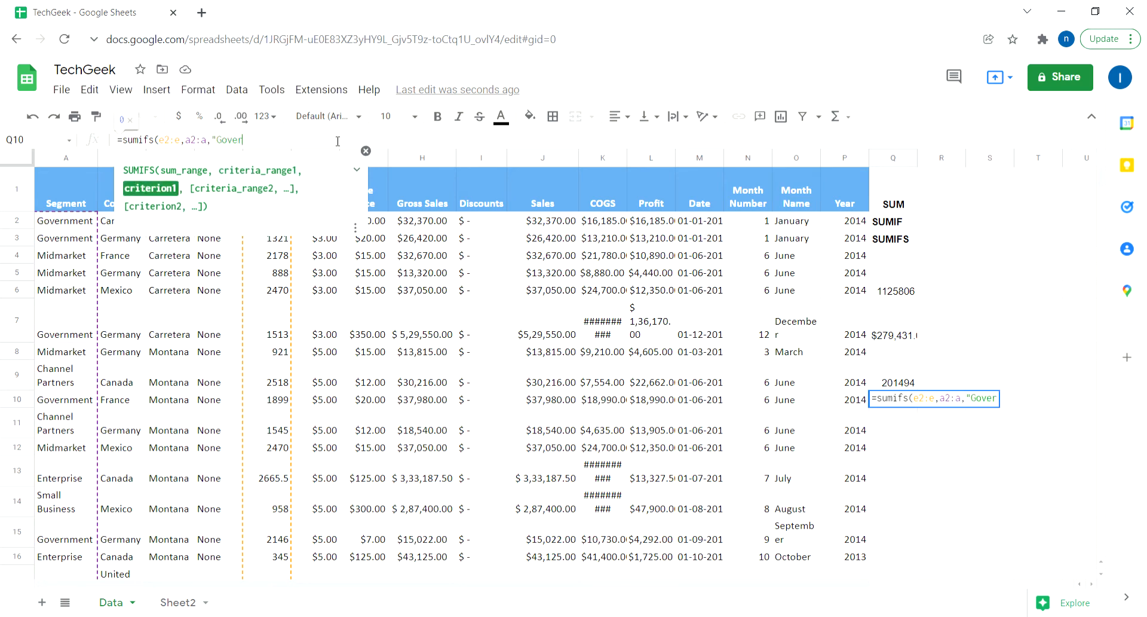
{"action": "key", "text": "BackSpace"}
{"action": "key", "text": "BackSpace"}
{"action": "type", "text": "nment\","}
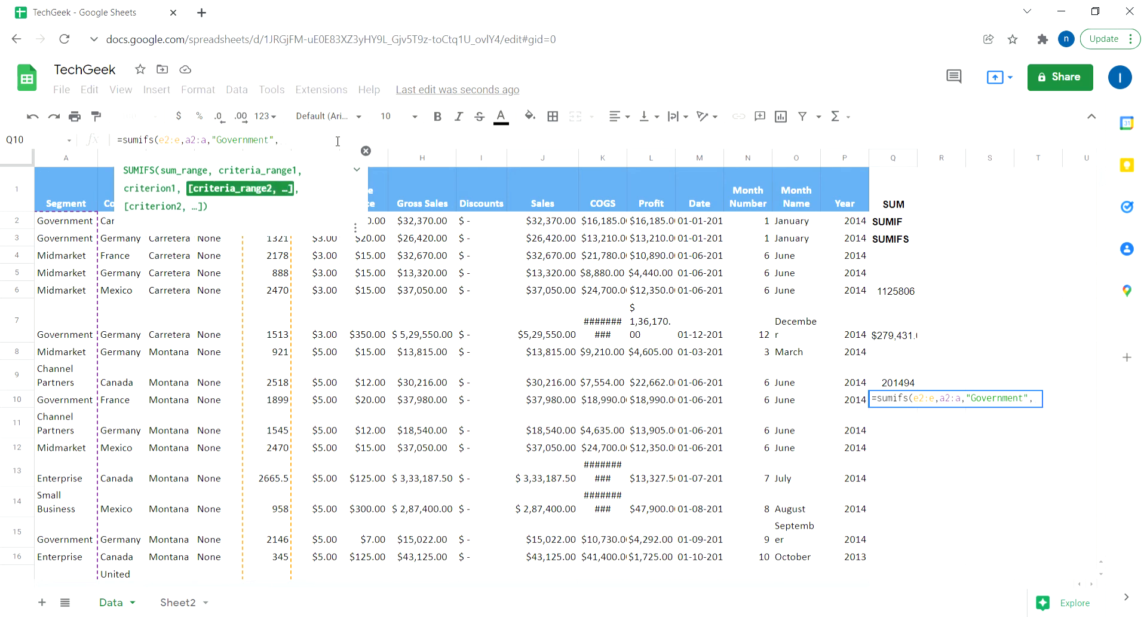
Add the Country range b2:b with the criterion "Germany" as the second condition of the SUMIFS formula
{"action": "type", "text": "b2:b"}
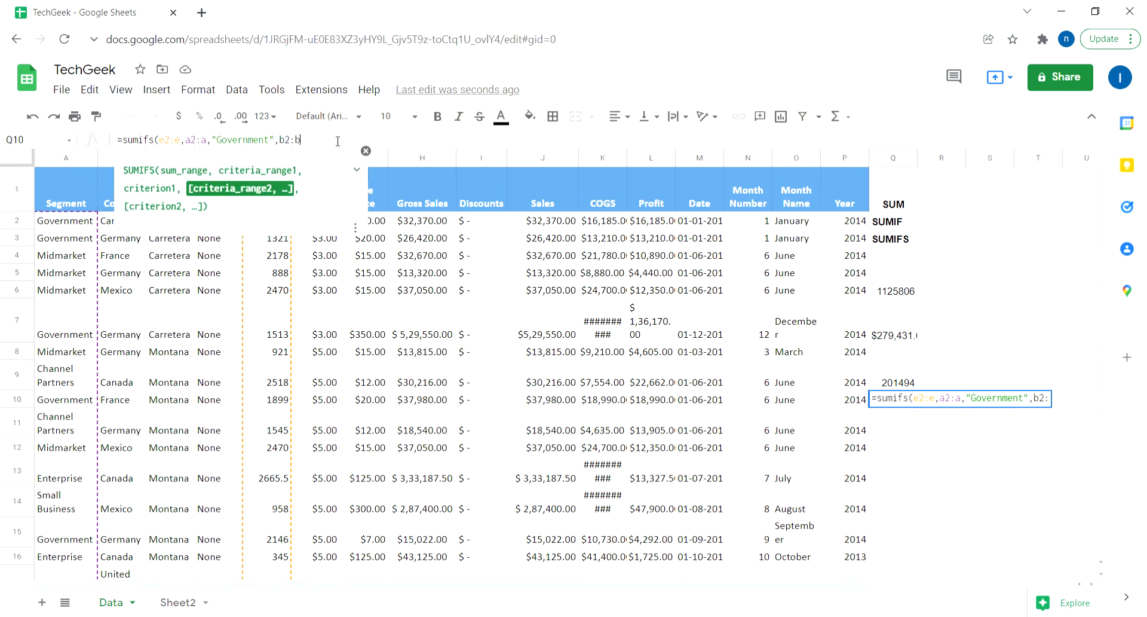
{"action": "type", "text": ",\""}
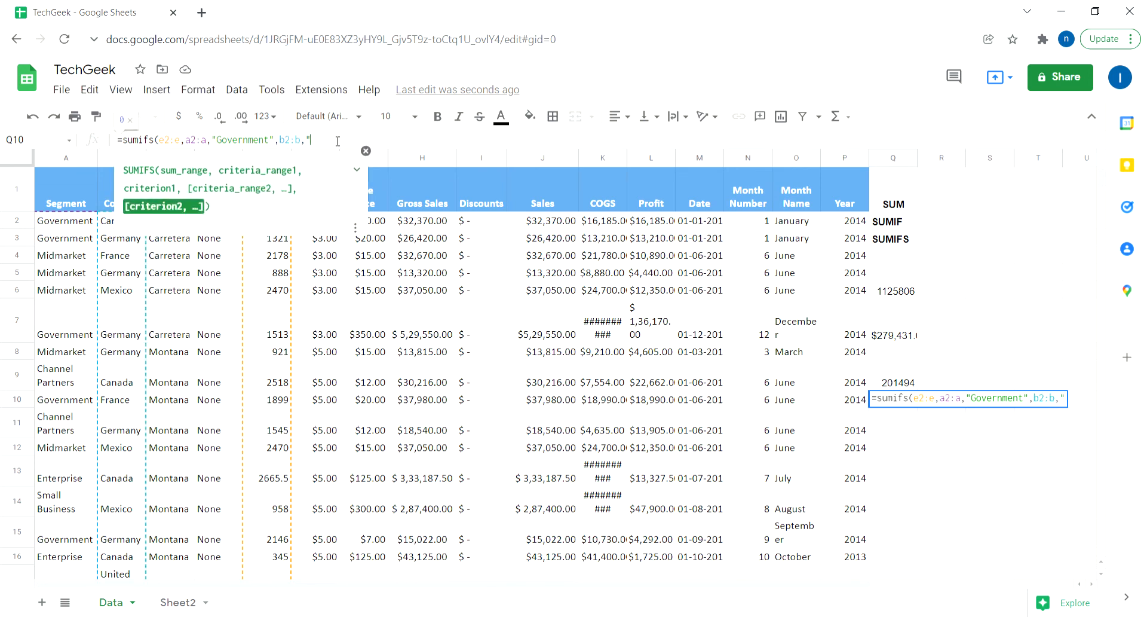
{"action": "type", "text": "German"}
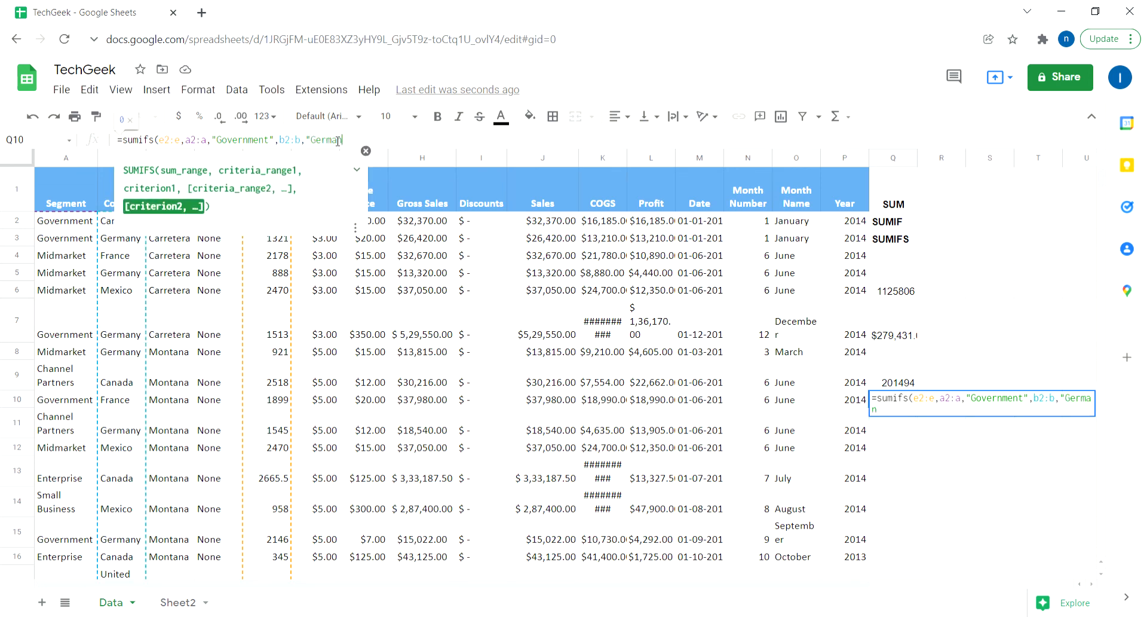
{"action": "type", "text": "y\","}
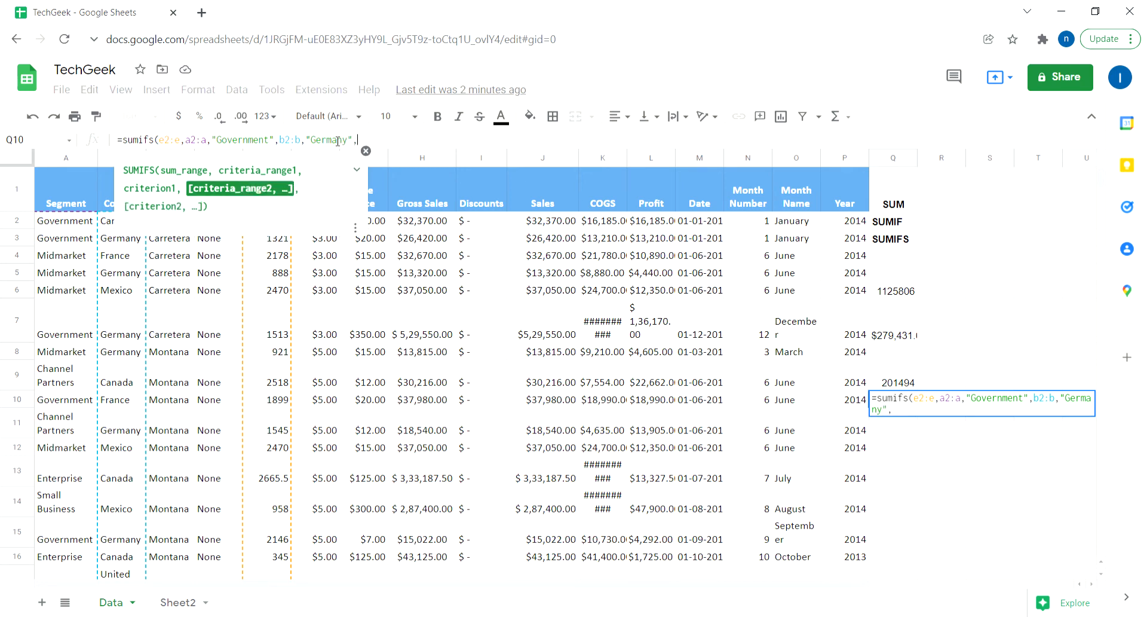
Add the Product range c2:c with the criterion "Montana" as the third condition and close the SUMIFS formula's parenthesis
{"action": "type", "text": "c"}
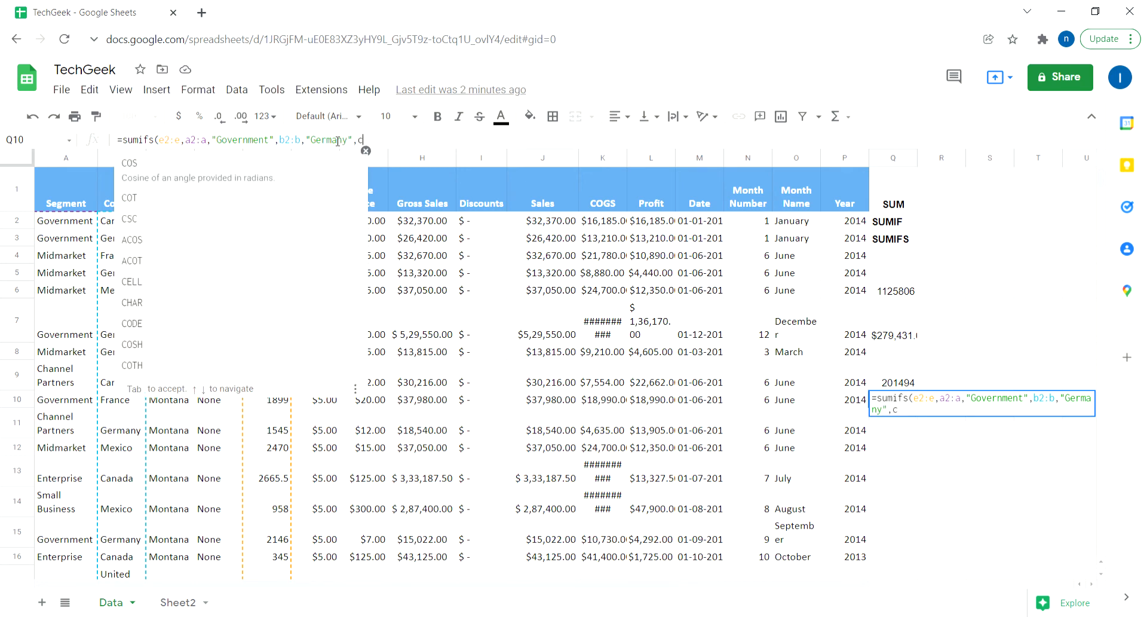
{"action": "type", "text": "2:c,"}
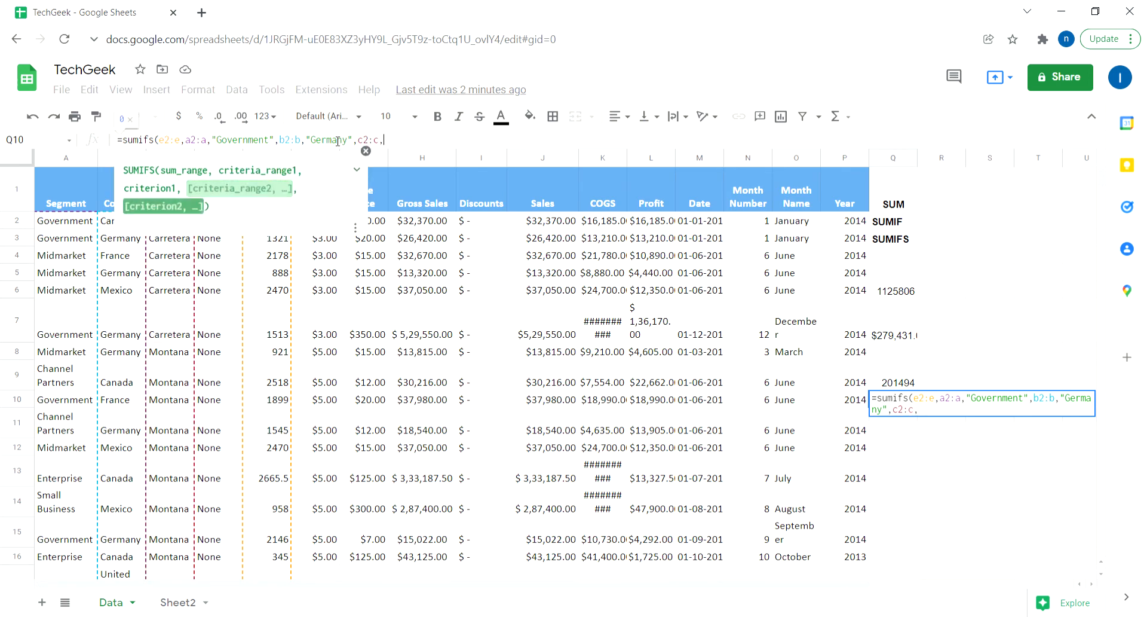
{"action": "type", "text": "\"Mon"}
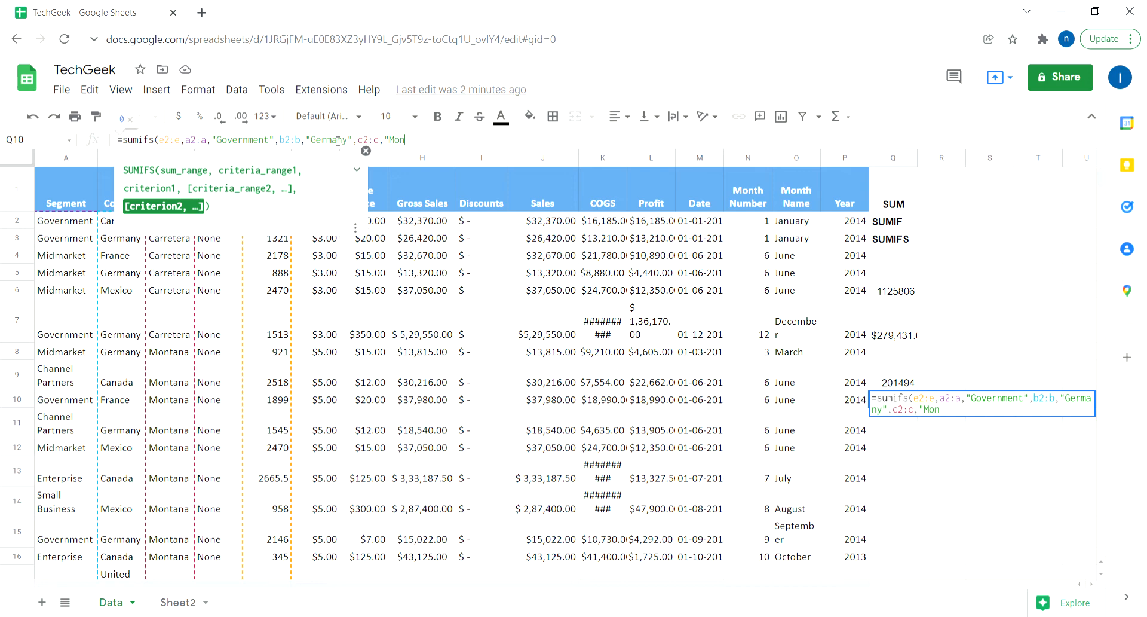
{"action": "type", "text": "tana\")"}
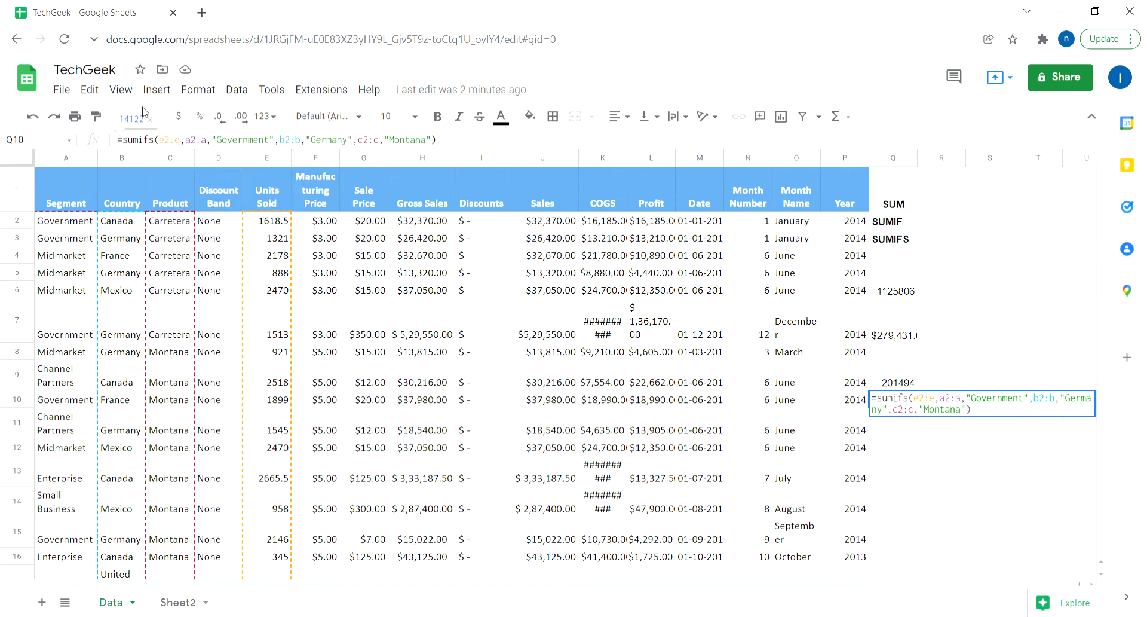
Add the Month Name range o2:o with the criterion "January" as the fourth SUMIFS condition in Q10 and commit the formula
{"action": "left_click", "coordinate": [438, 142]}
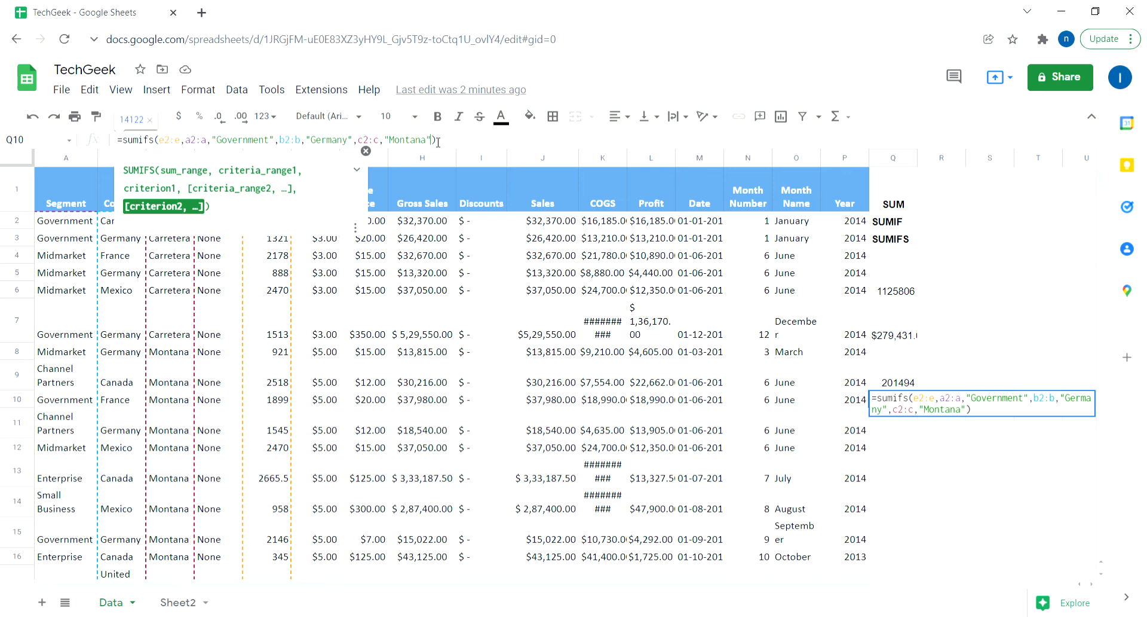
{"action": "type", "text": ","}
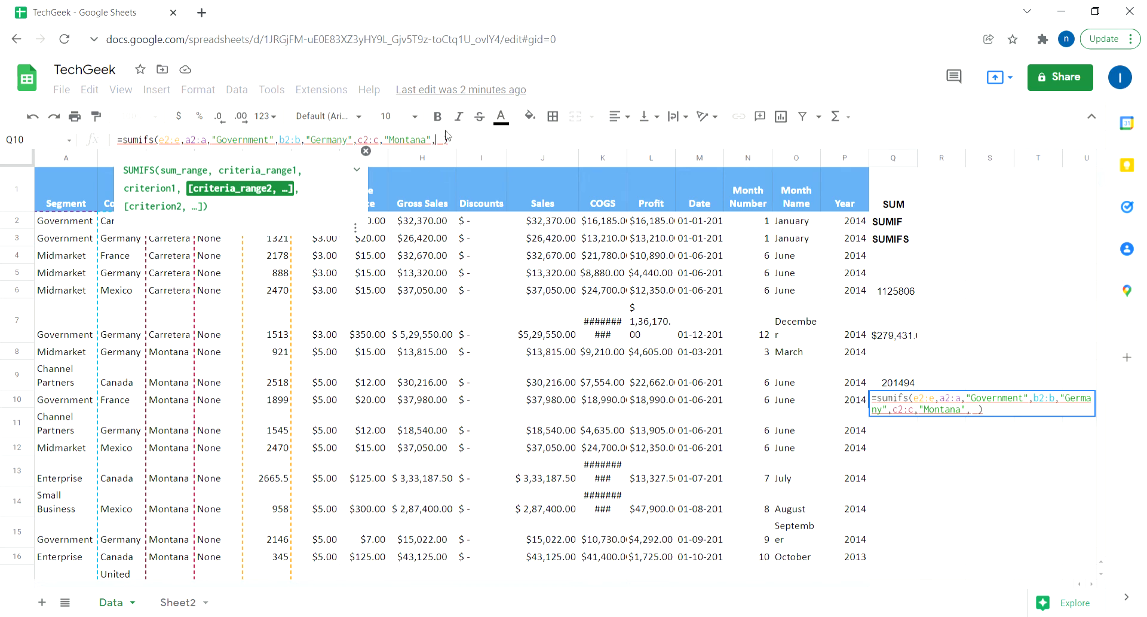
{"action": "type", "text": "o2:o"}
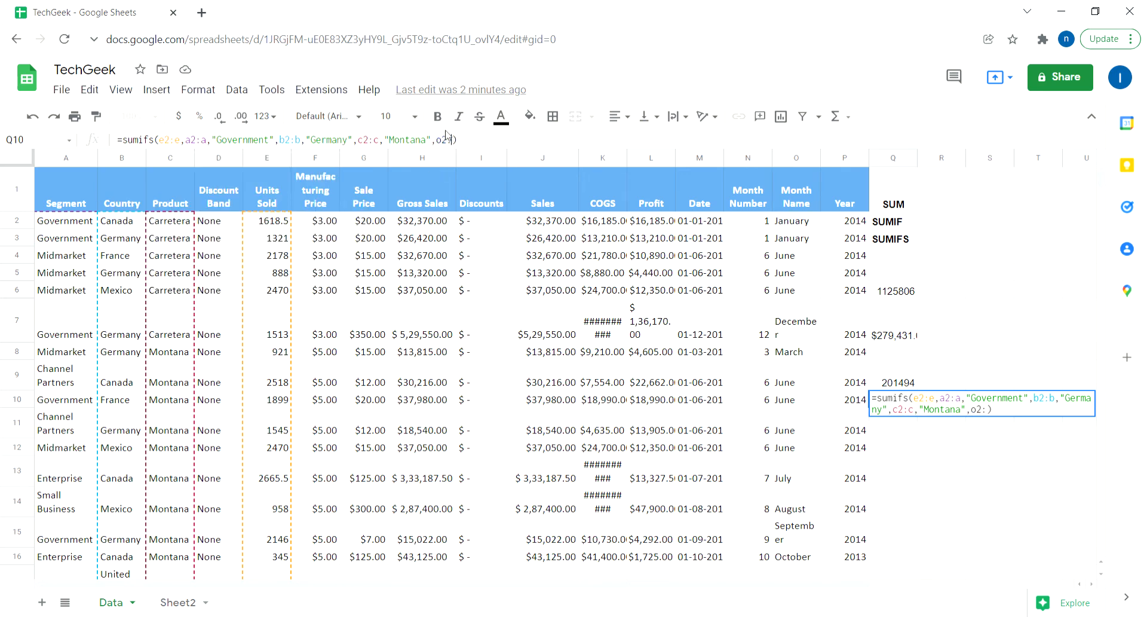
{"action": "type", "text": ","}
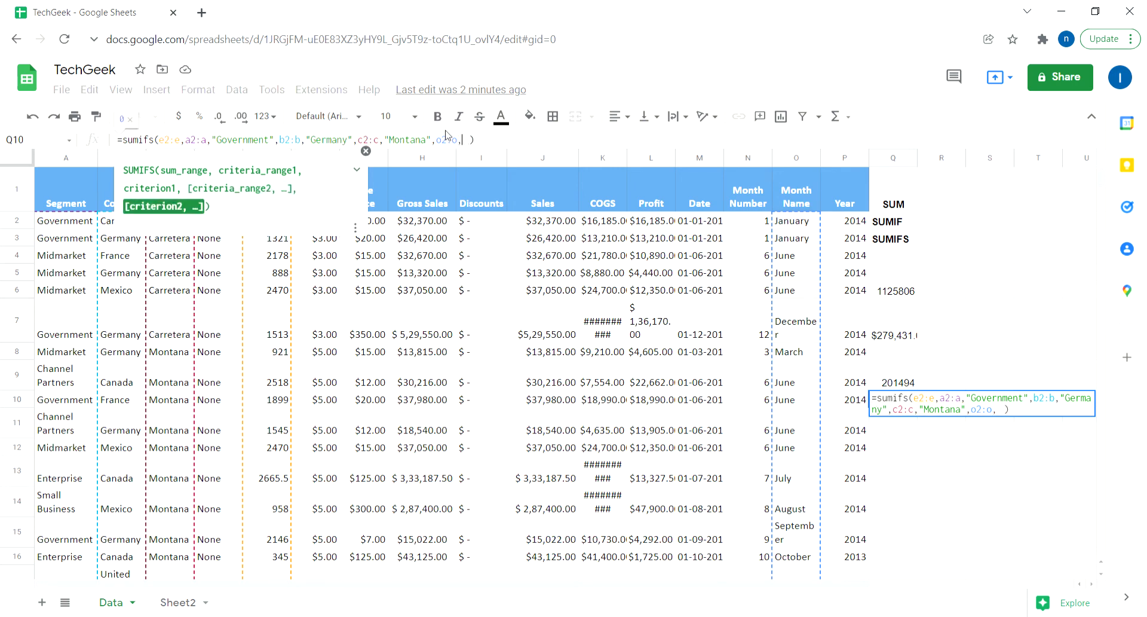
{"action": "key", "text": "BackSpace"}
{"action": "type", "text": "\"January"}
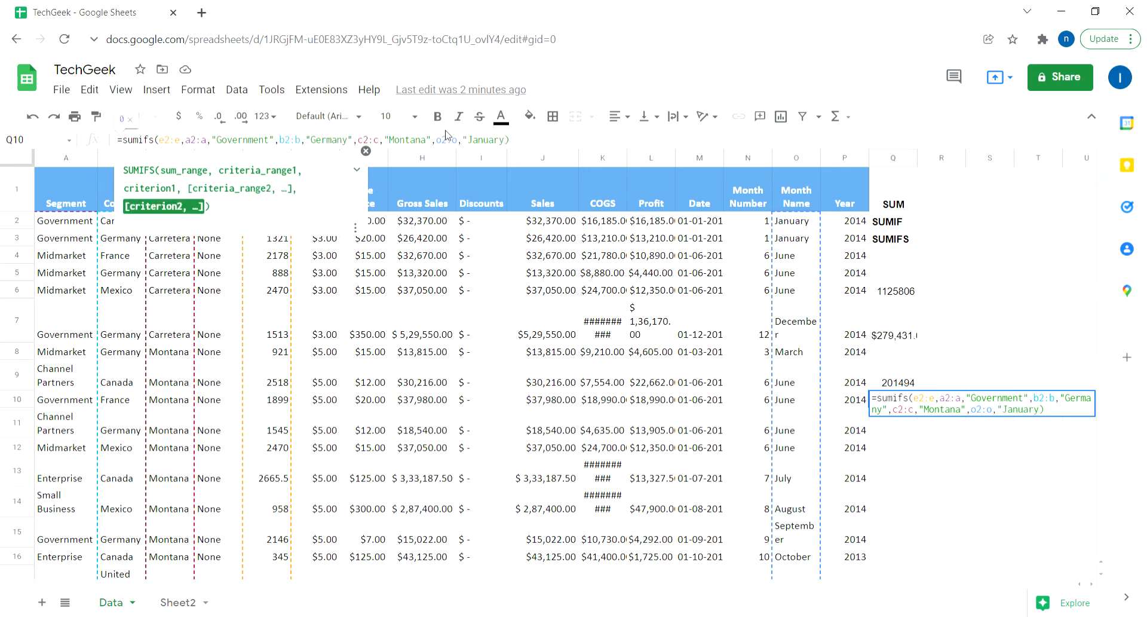
{"action": "type", "text": "\""}
{"action": "key", "text": "Right"}
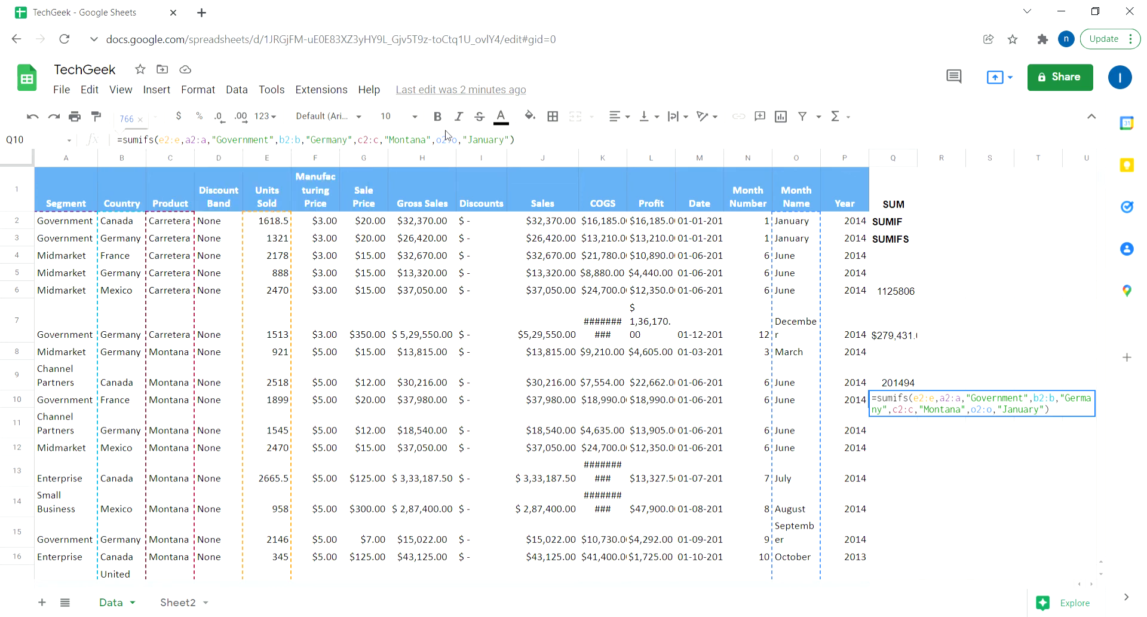
{"action": "key", "text": "Return"}
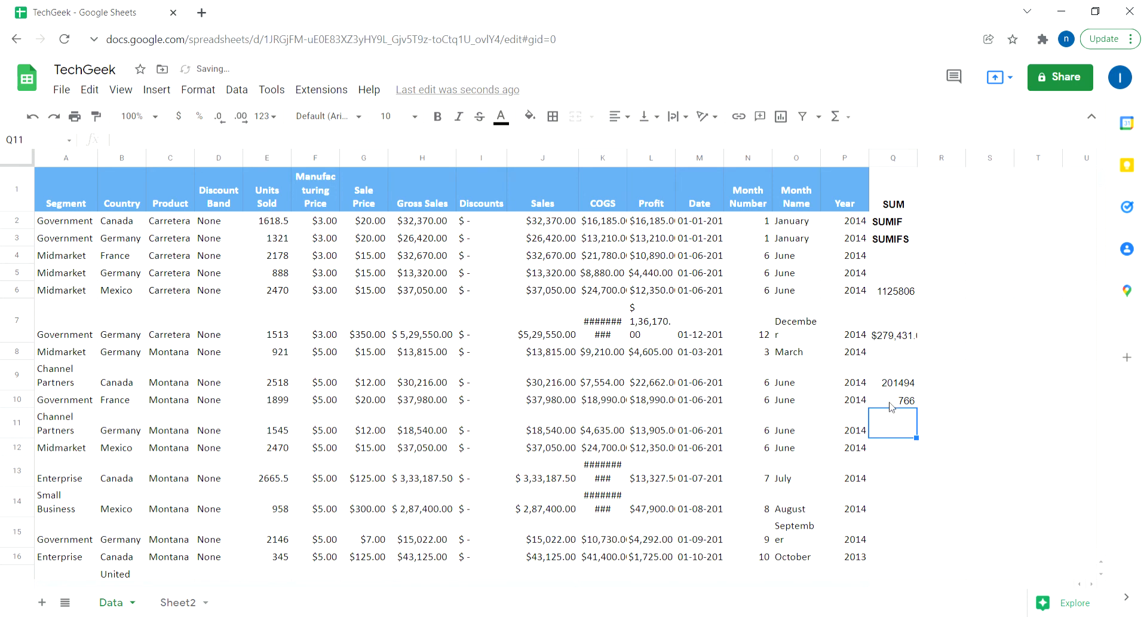
Review the SUMIFS formula in Q10 against its Segment, Country, Product and Month Name criteria columns
{"action": "left_click", "coordinate": [891, 405]}
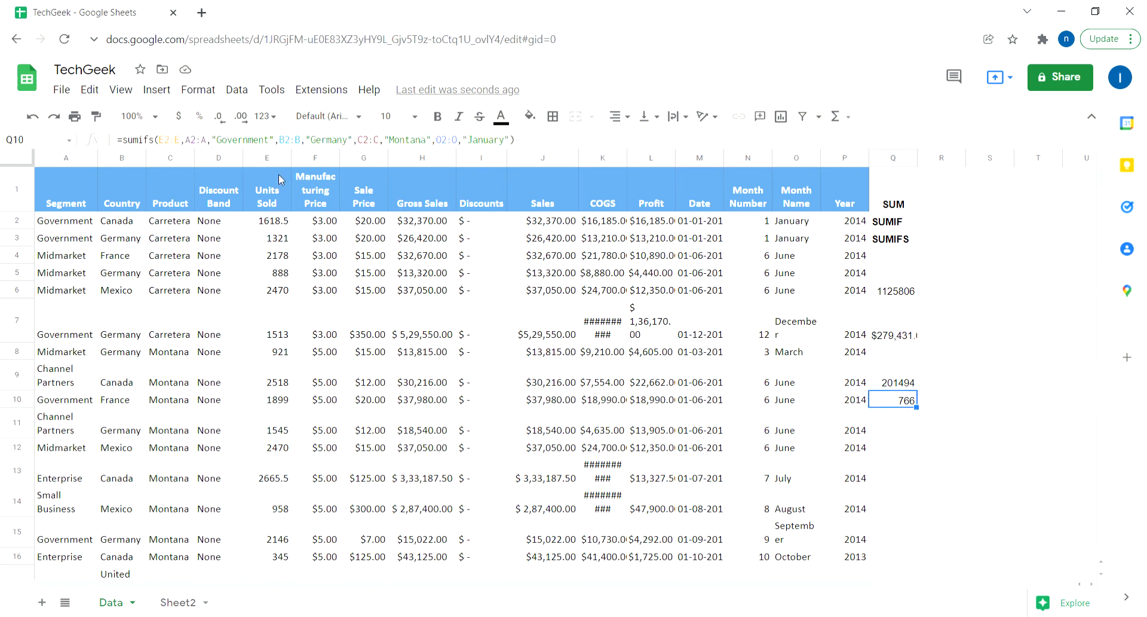
{"action": "left_click", "coordinate": [75, 159]}
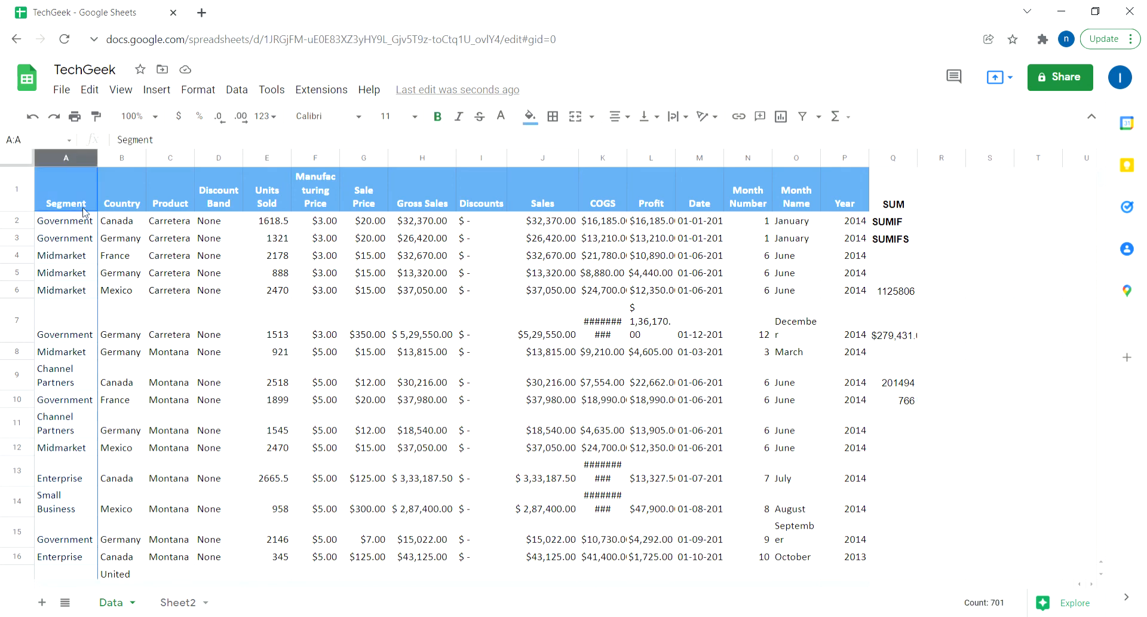
{"action": "left_click", "coordinate": [135, 158]}
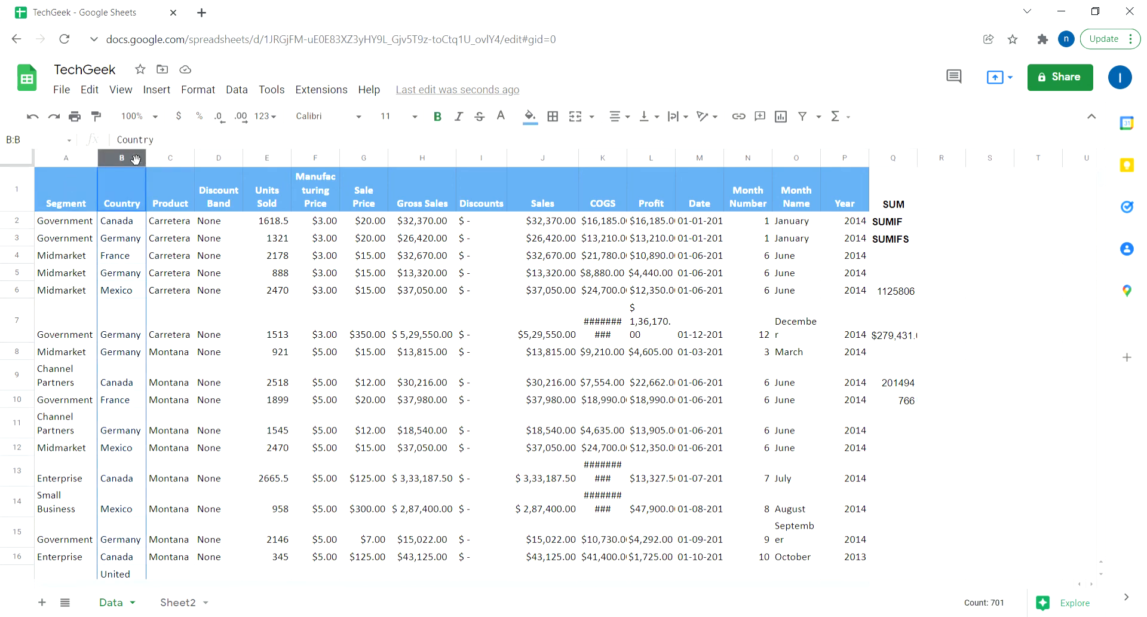
{"action": "left_click", "coordinate": [181, 157]}
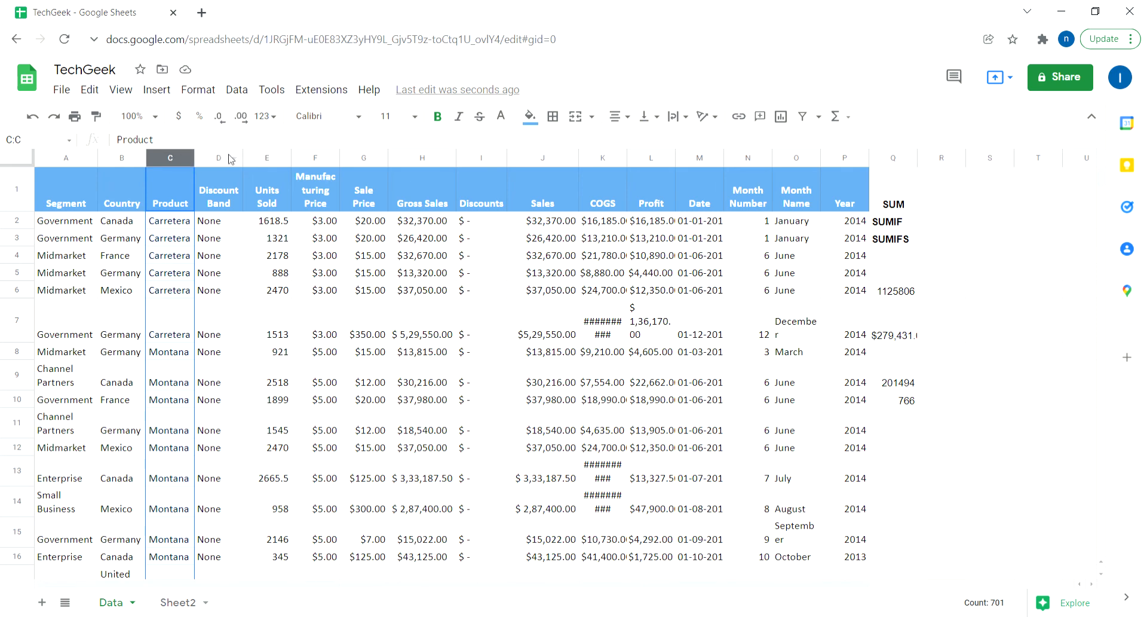
{"action": "left_click", "coordinate": [793, 159]}
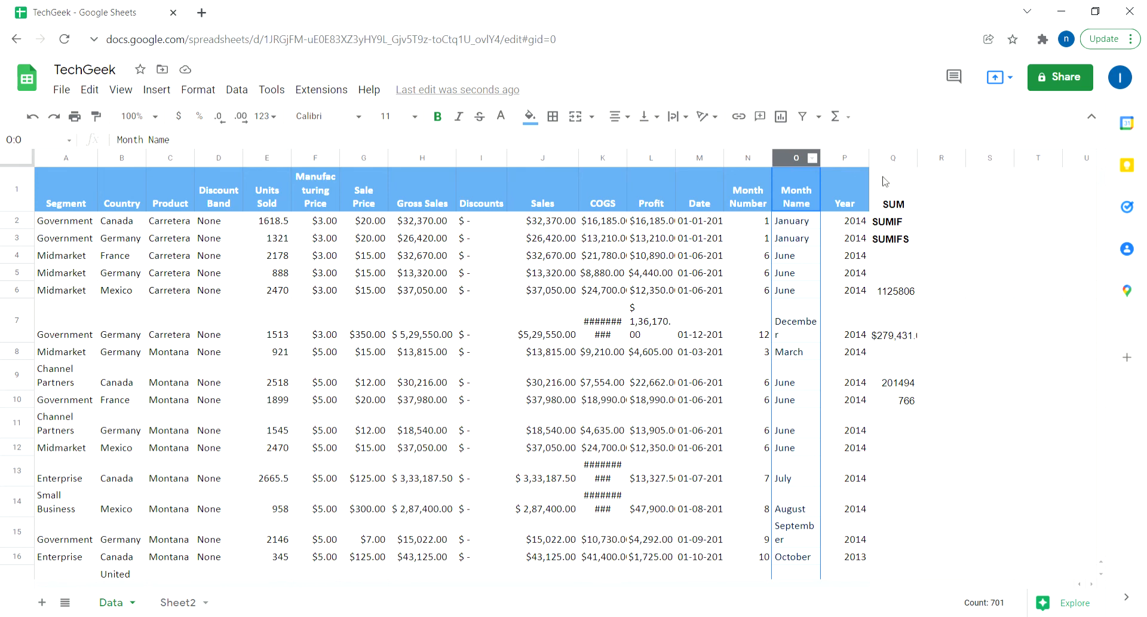
Enter the note "Filter according to the conditions on more than one column" in R3 beside the SUMIFS label
{"action": "left_click", "coordinate": [887, 255]}
{"action": "left_click", "coordinate": [894, 244]}
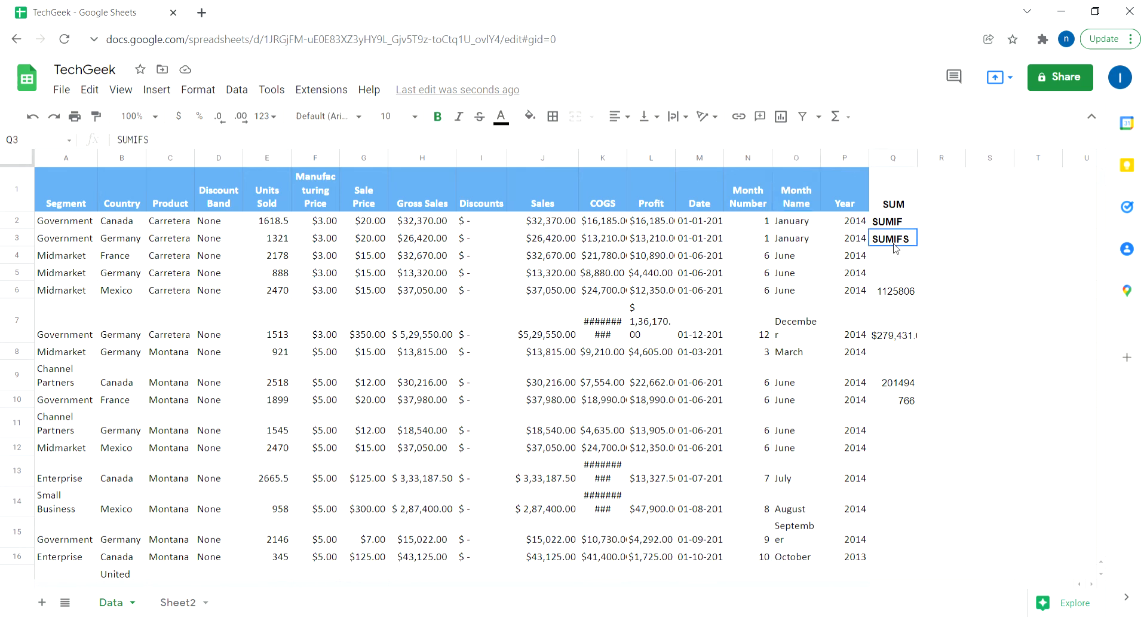
{"action": "left_click", "coordinate": [948, 244]}
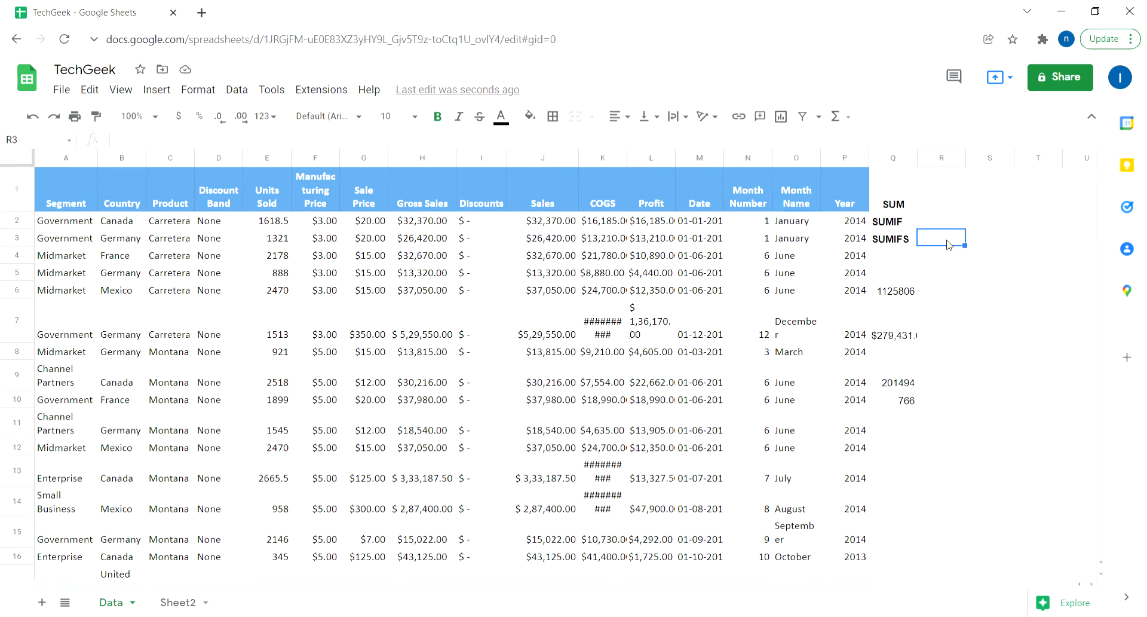
{"action": "type", "text": "Filter acco"}
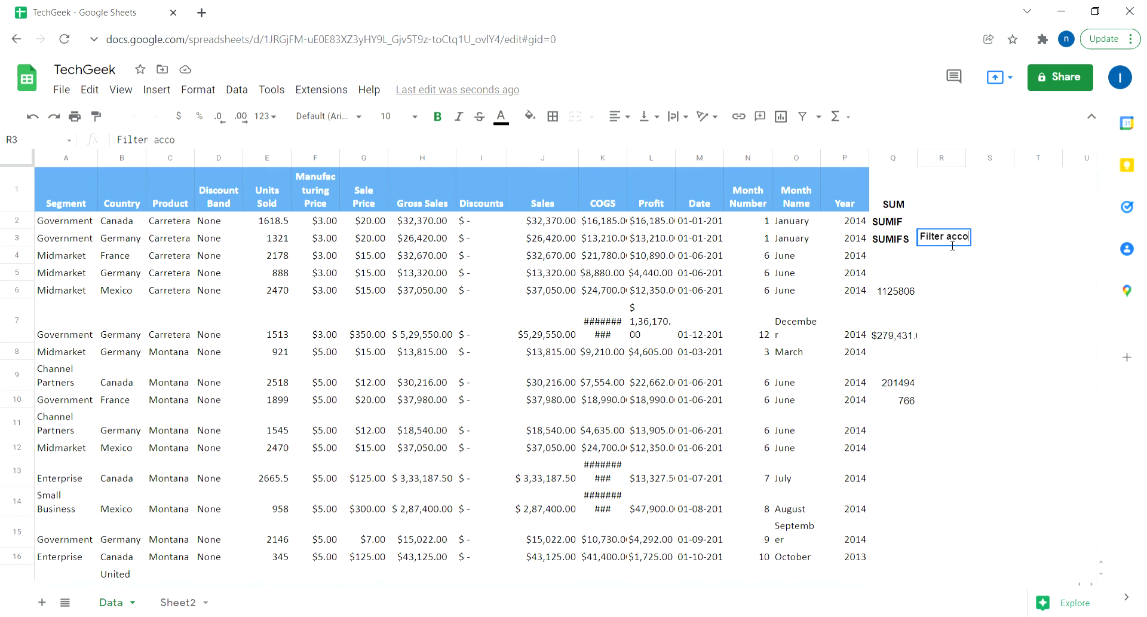
{"action": "type", "text": "rding to the conditions "}
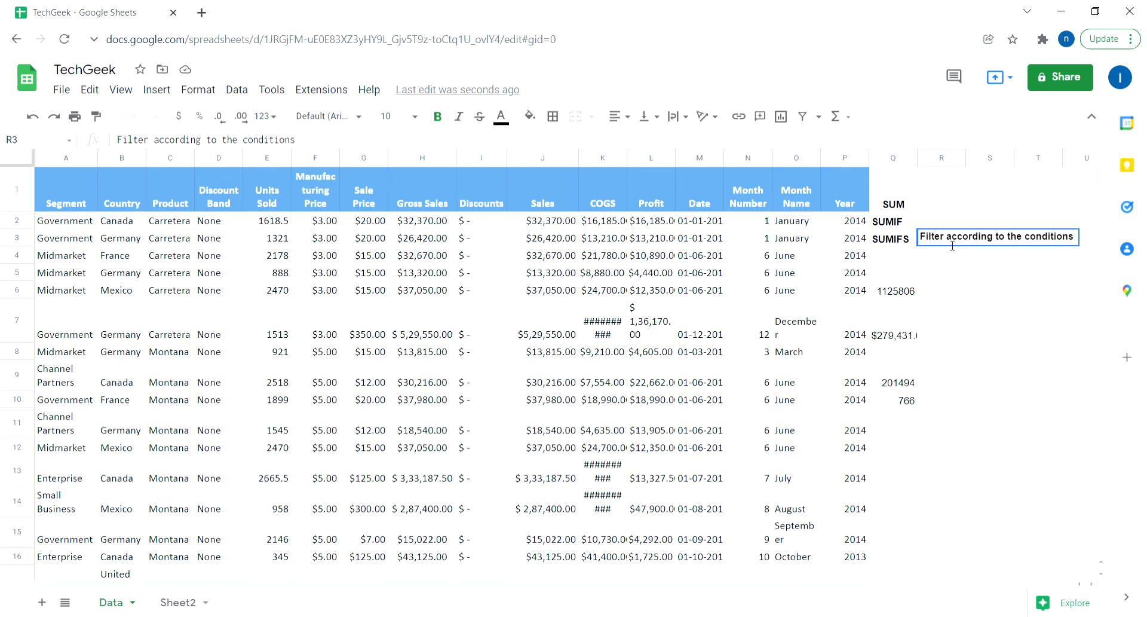
{"action": "type", "text": "on more than one col"}
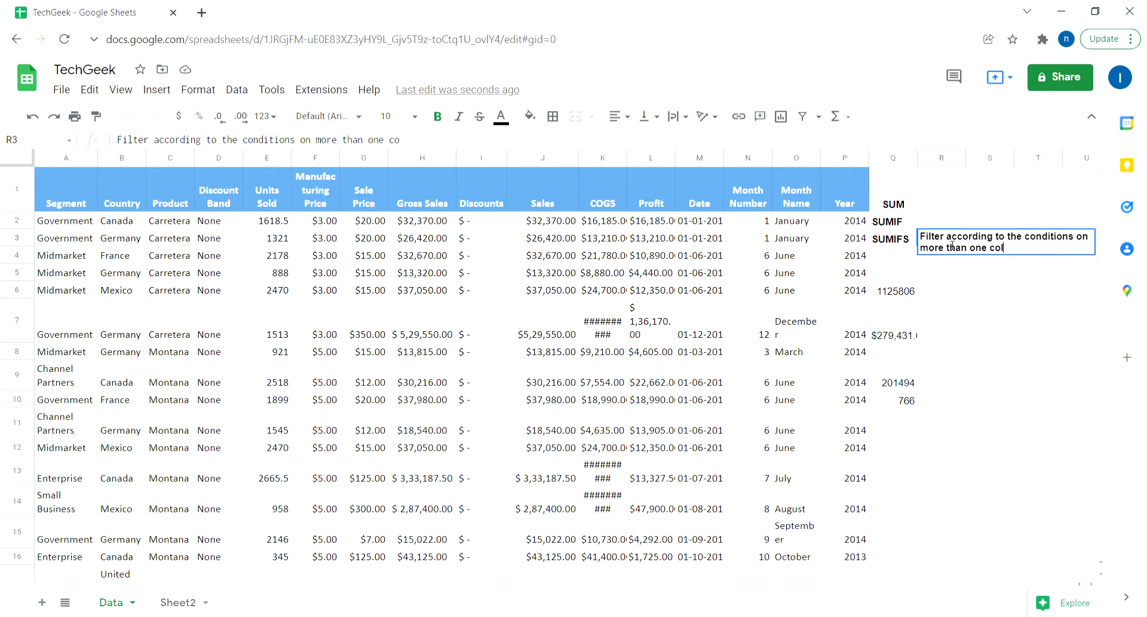
{"action": "type", "text": "umn"}
{"action": "key", "text": "Up"}
Copy the SUMIFS note from R3 into R2 beside the SUMIF label
{"action": "left_click", "coordinate": [948, 245]}
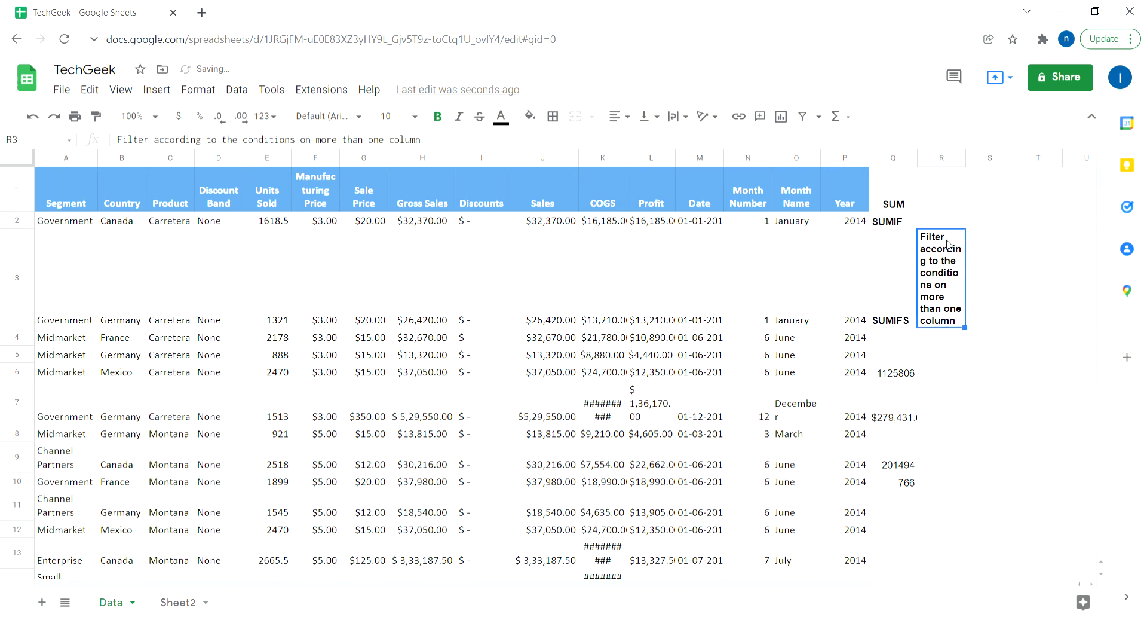
{"action": "key", "text": "ctrl+c"}
{"action": "key", "text": "Up"}
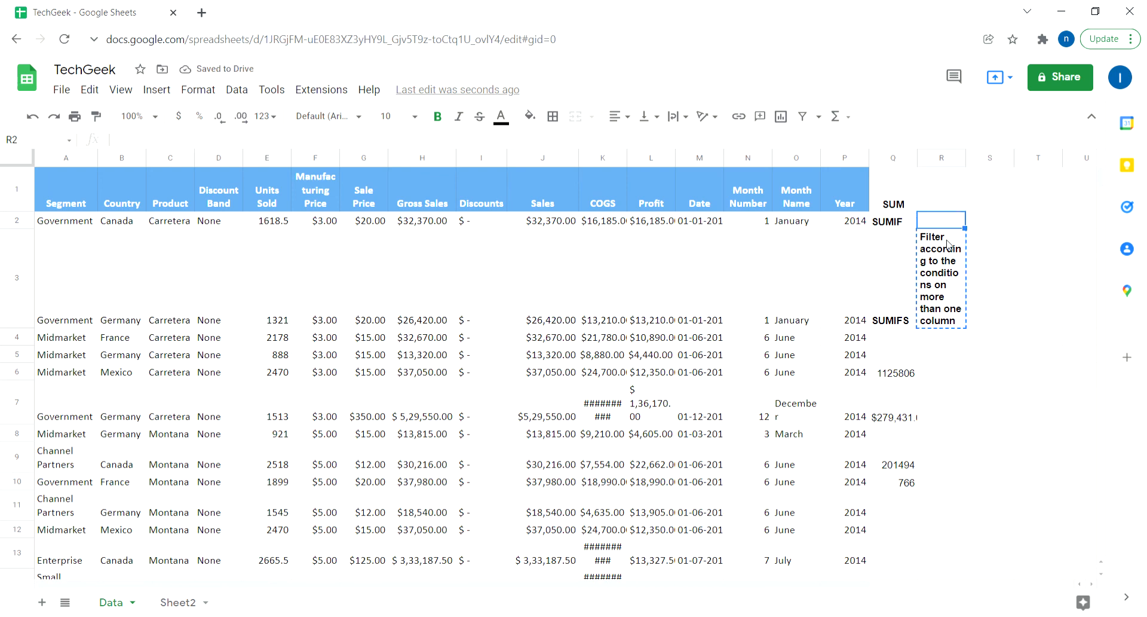
{"action": "key", "text": "ctrl+v"}
Reword the note in R2 to "Filter according to the one condition and sum" and widen column R to about three times its width
{"action": "double_click", "coordinate": [948, 245]}
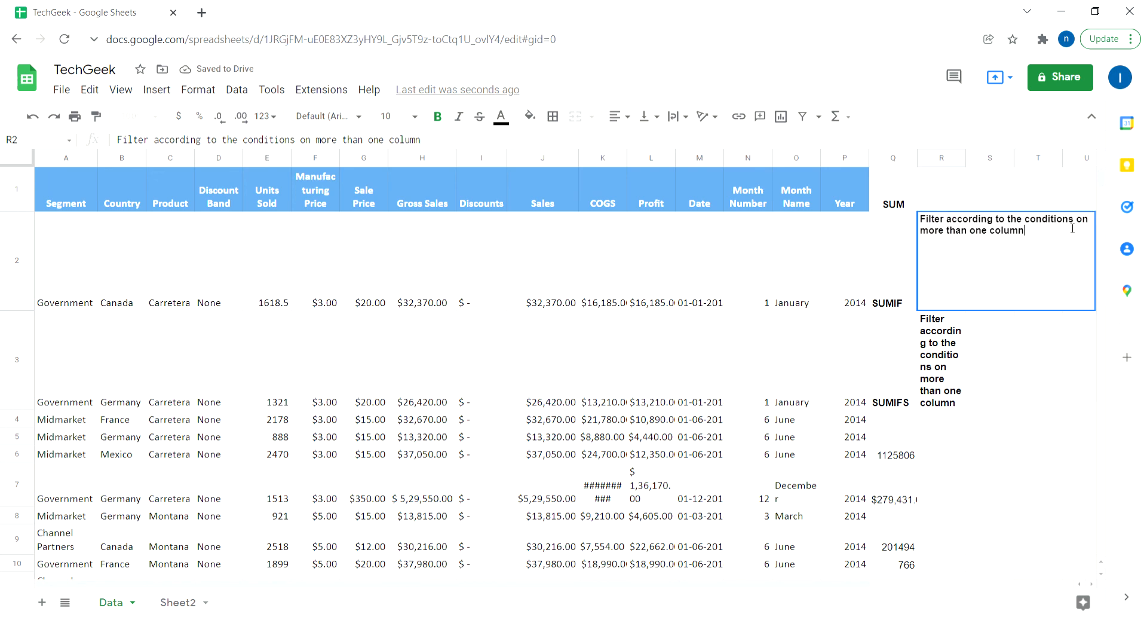
{"action": "left_click_drag", "start_coordinate": [1033, 224], "coordinate": [1033, 242]}
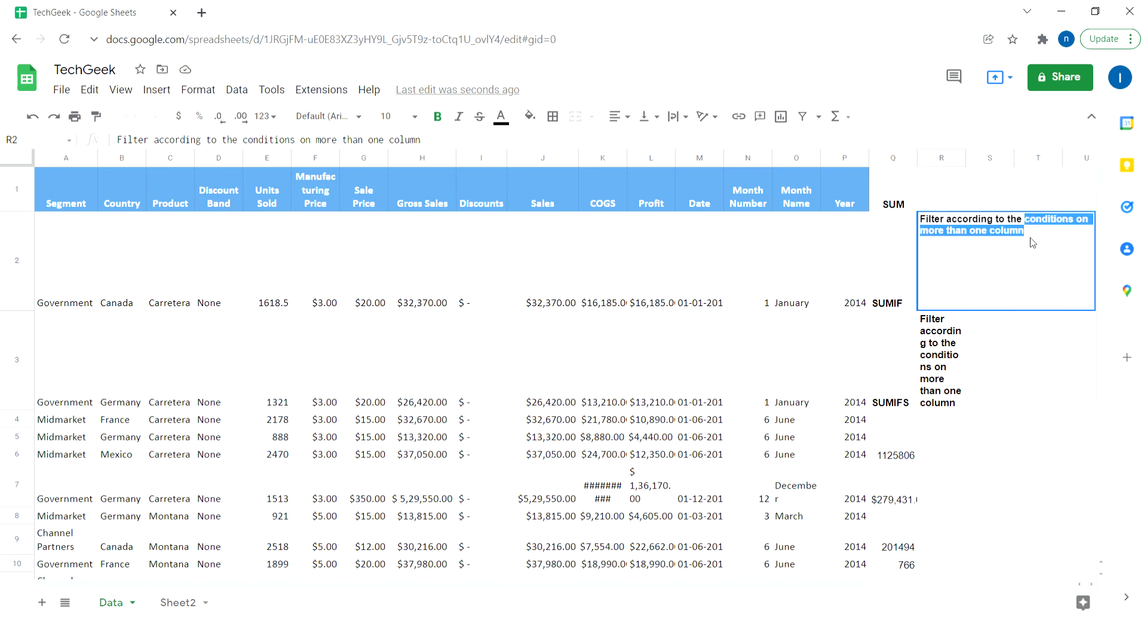
{"action": "type", "text": "one condit"}
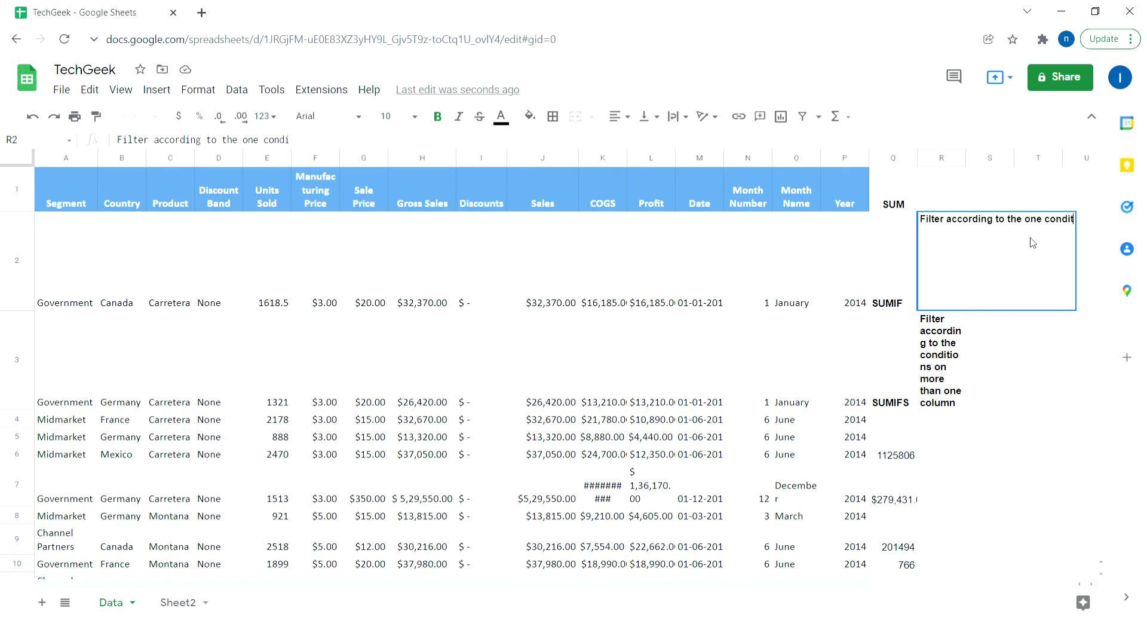
{"action": "type", "text": "ion and sum"}
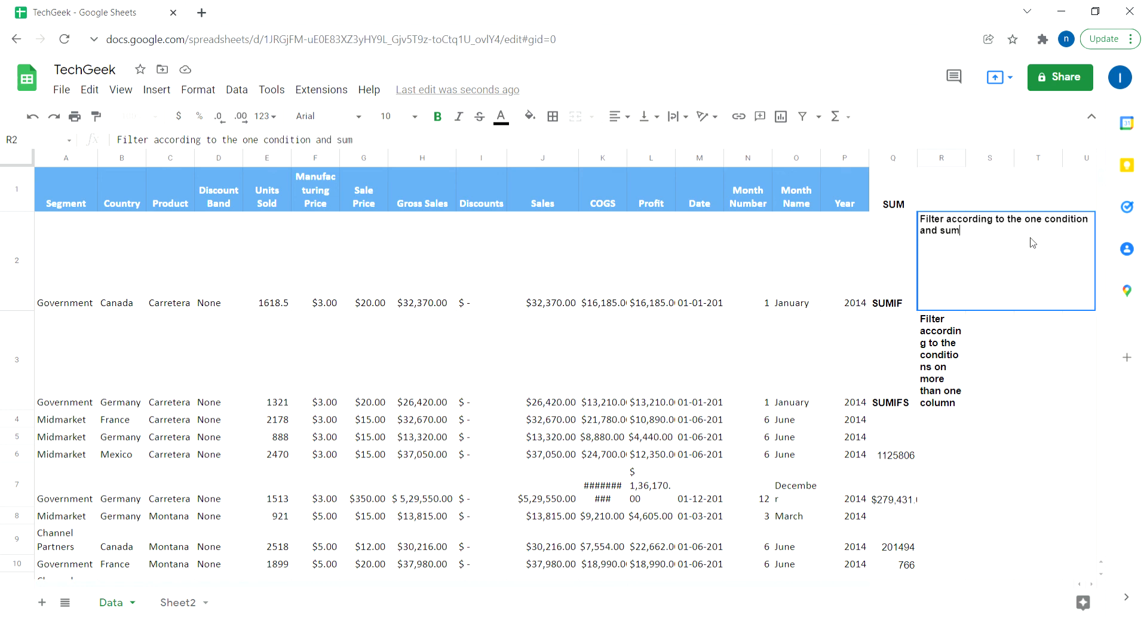
{"action": "key", "text": "Return"}
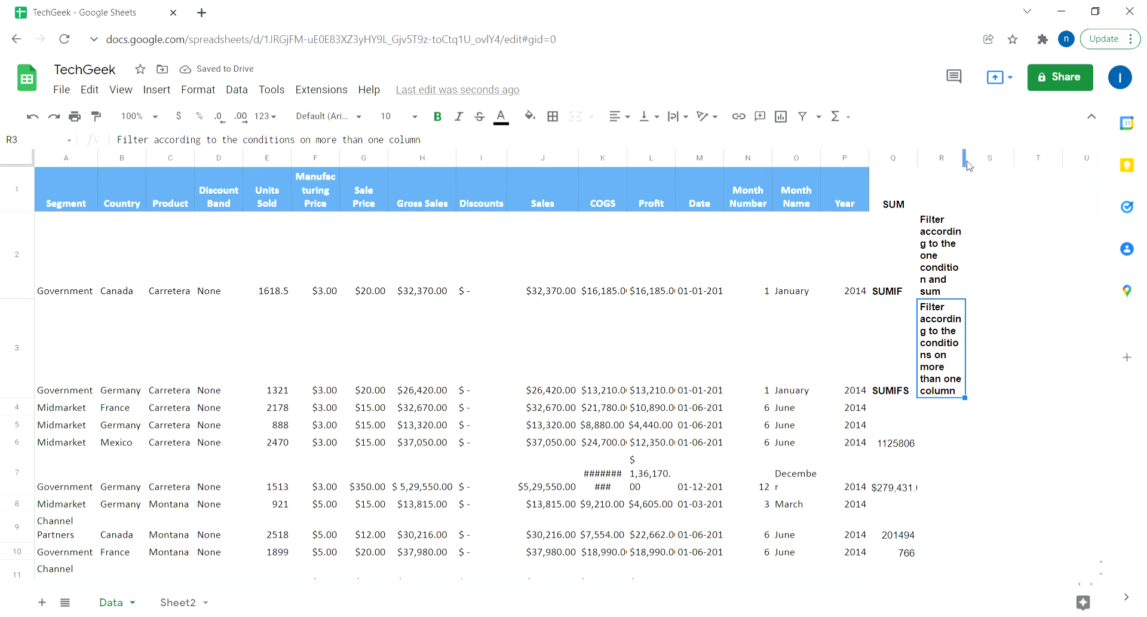
{"action": "left_click_drag", "start_coordinate": [964, 160], "coordinate": [1073, 160]}
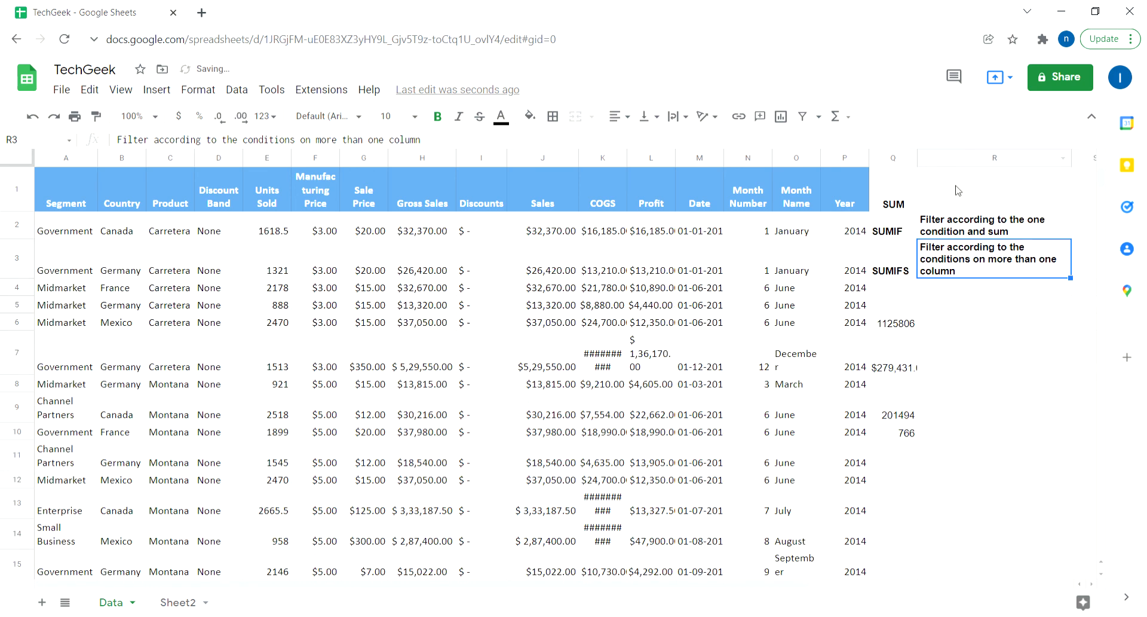
Enter the note "Just simple addition without conditions" in R1 beside the SUM label
{"action": "left_click", "coordinate": [956, 194]}
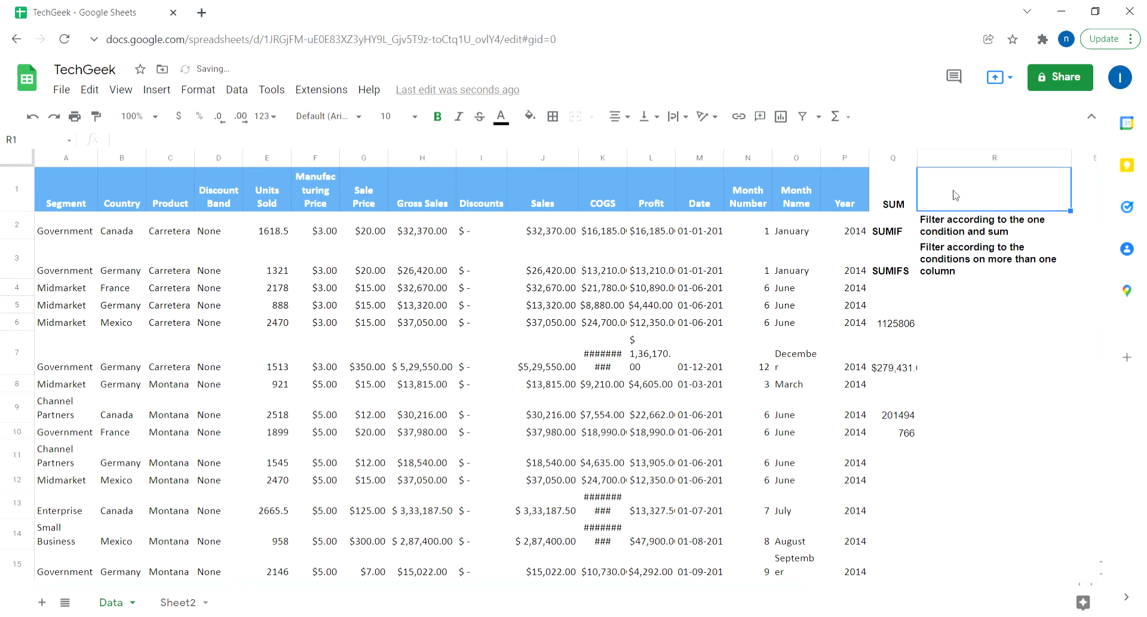
{"action": "type", "text": "Just simp"}
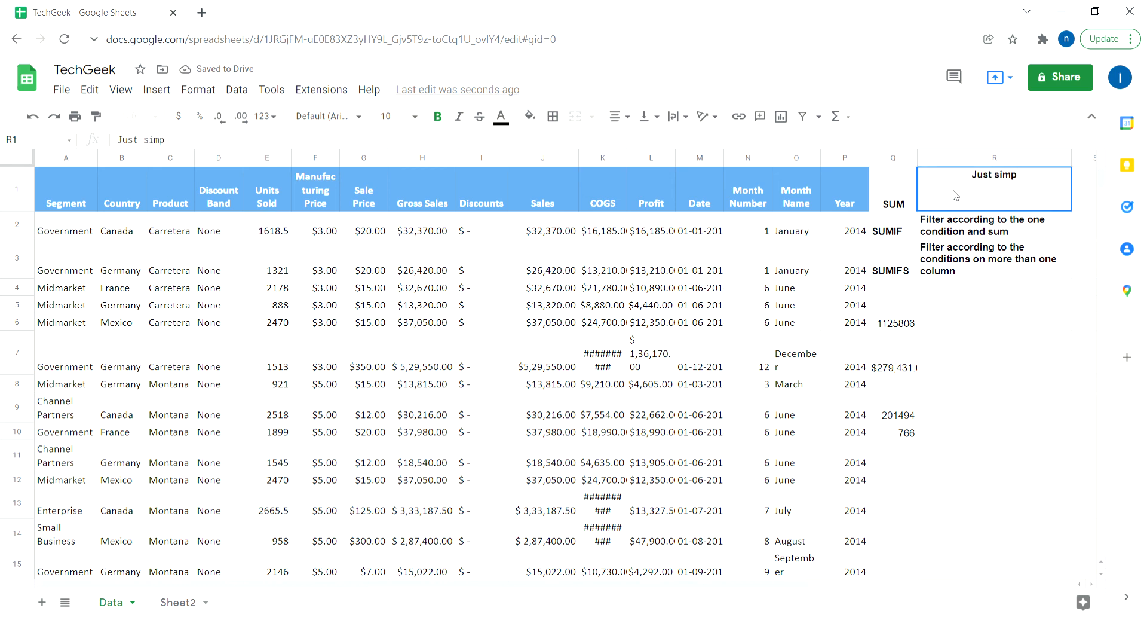
{"action": "type", "text": "le addit"}
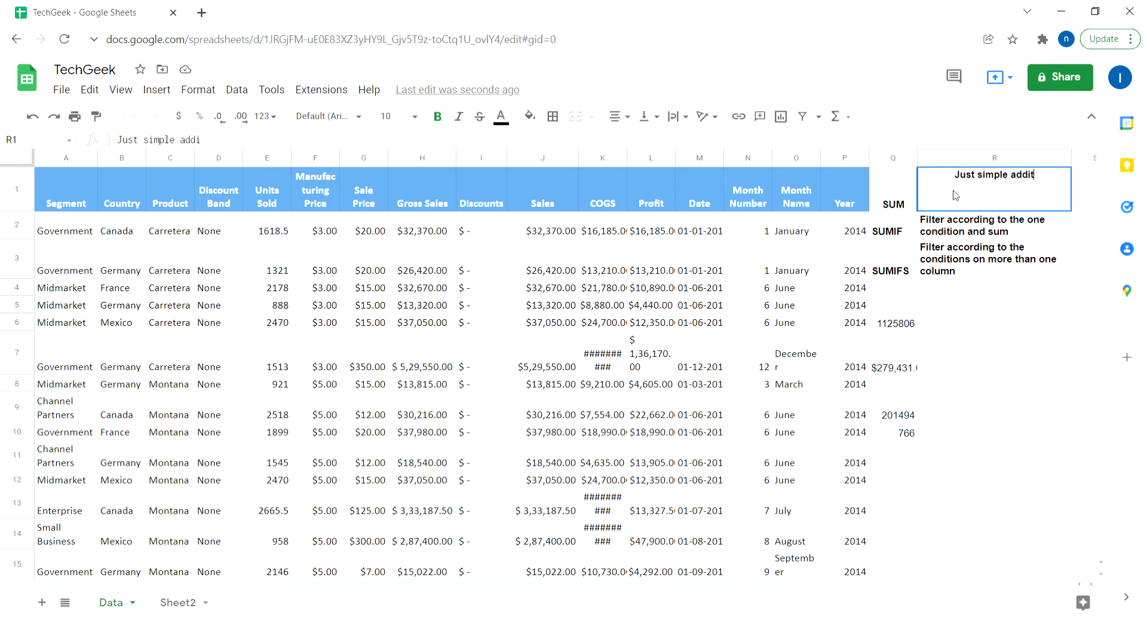
{"action": "type", "text": "ion without"}
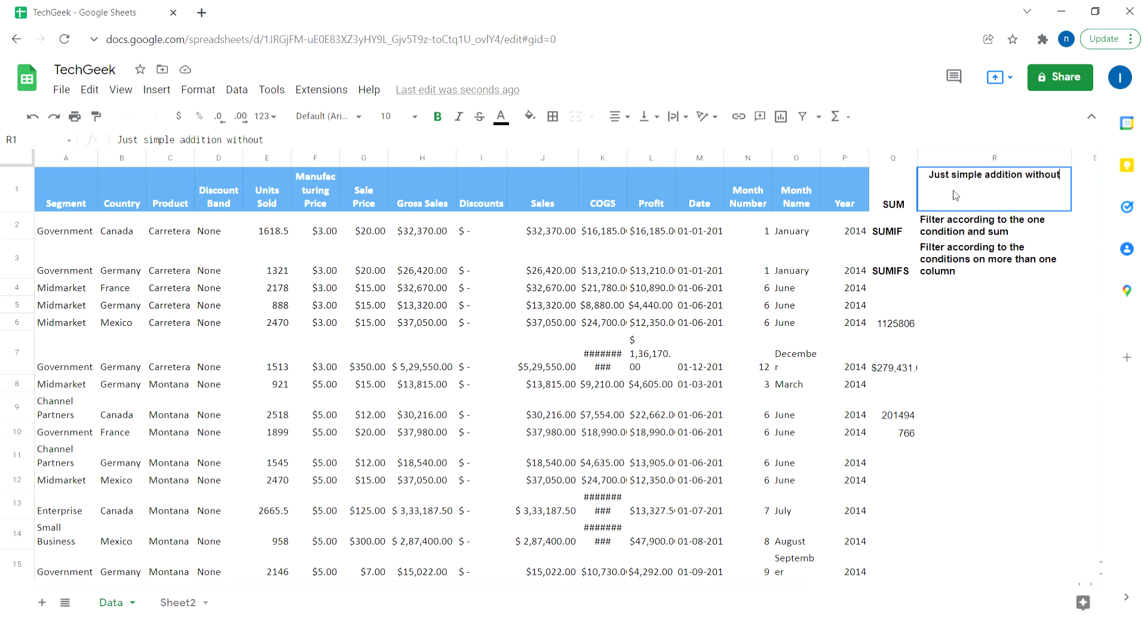
{"action": "type", "text": " conditions"}
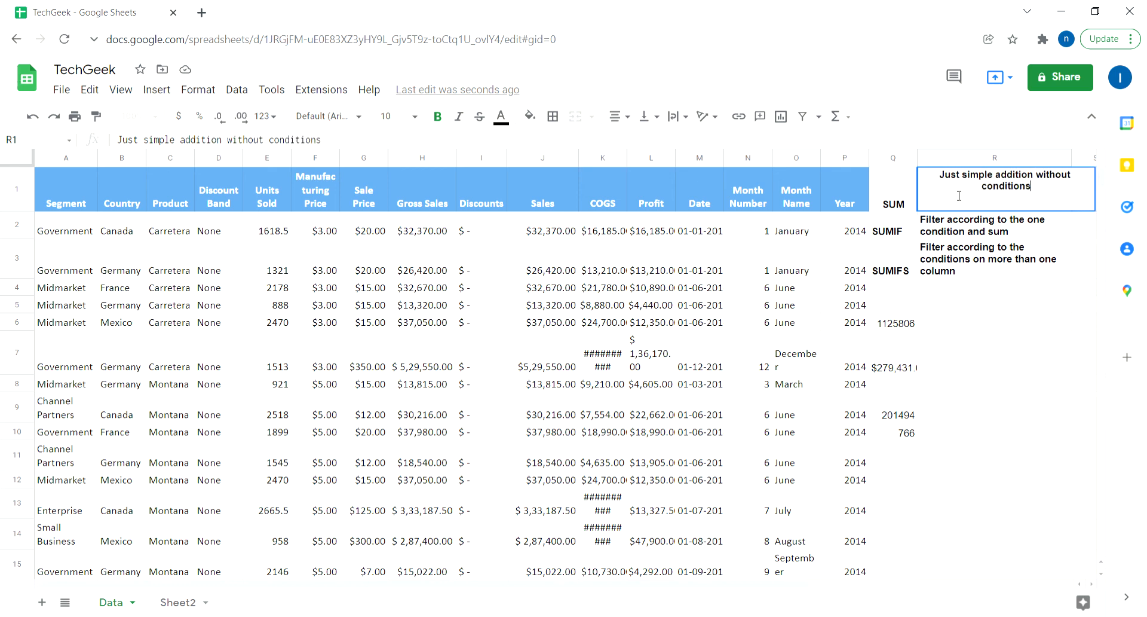
{"action": "key", "text": "Return"}
{"action": "key", "text": "Down"}
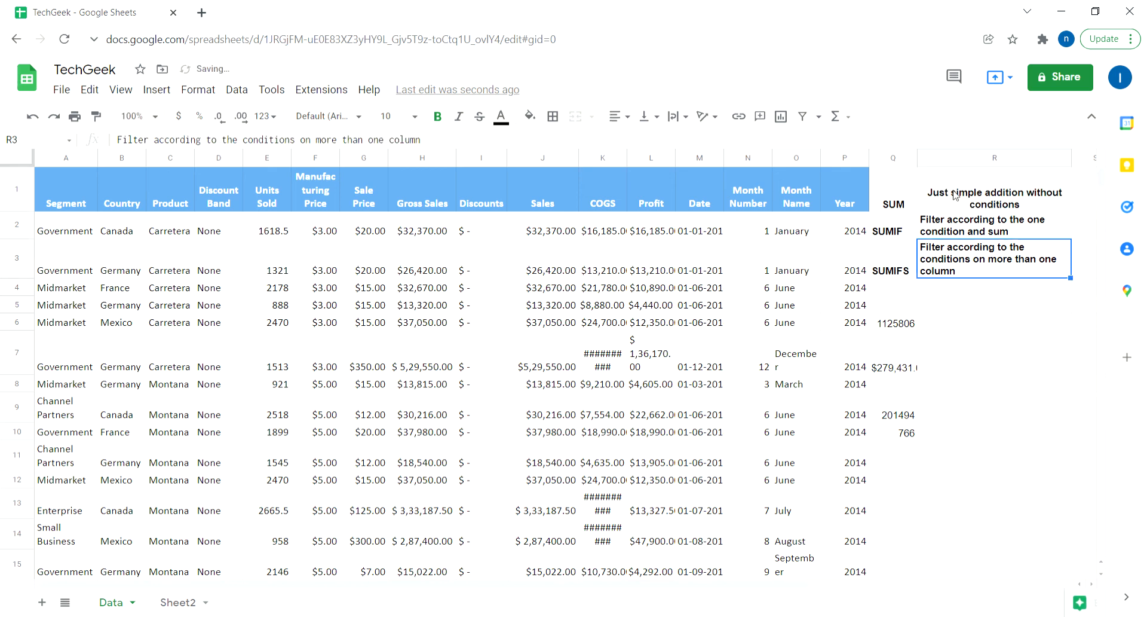
Go over the notes in column R and select the function labels with their descriptions in Q1:R3
{"action": "left_click", "coordinate": [956, 196]}
{"action": "key", "text": "Down"}
{"action": "key", "text": "Down"}
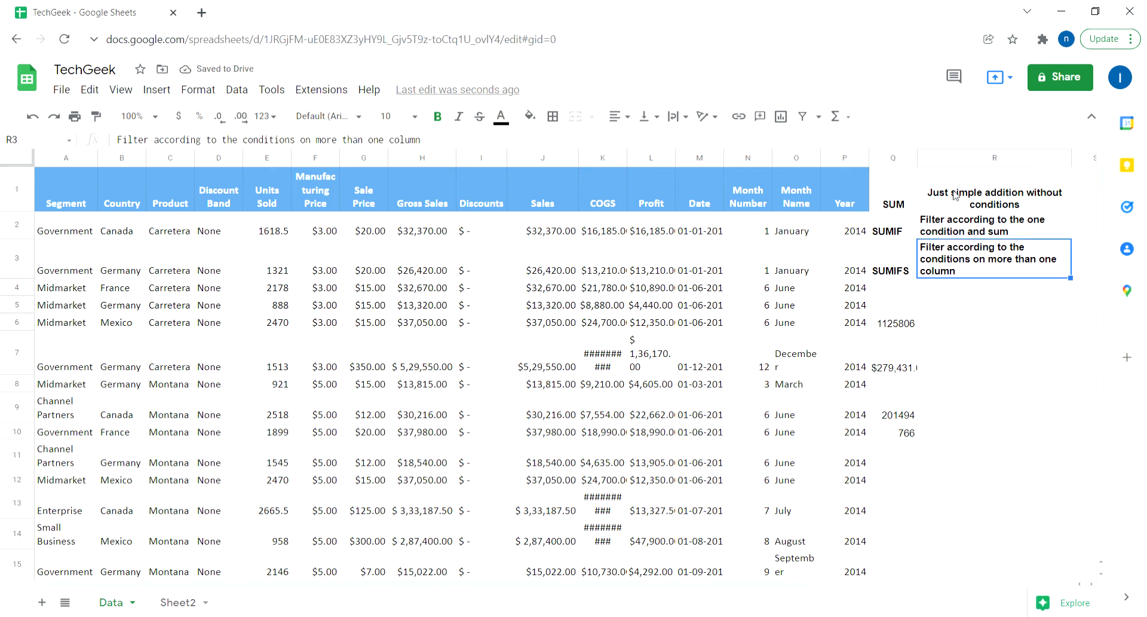
{"action": "left_click", "coordinate": [903, 193]}
{"action": "left_click", "coordinate": [969, 271], "text": "shift"}
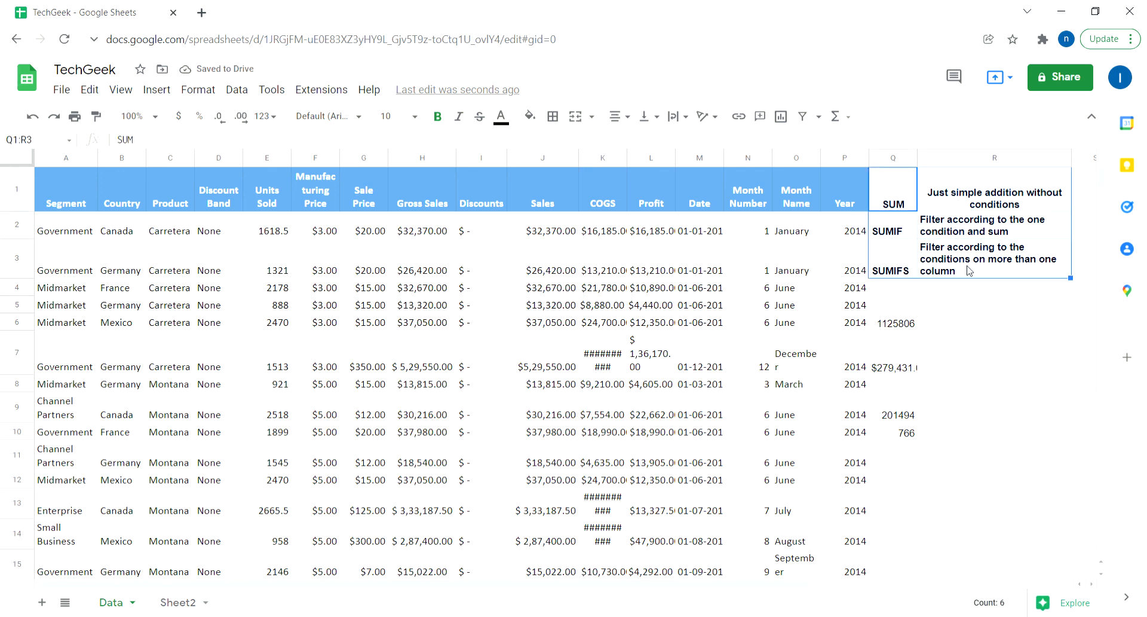